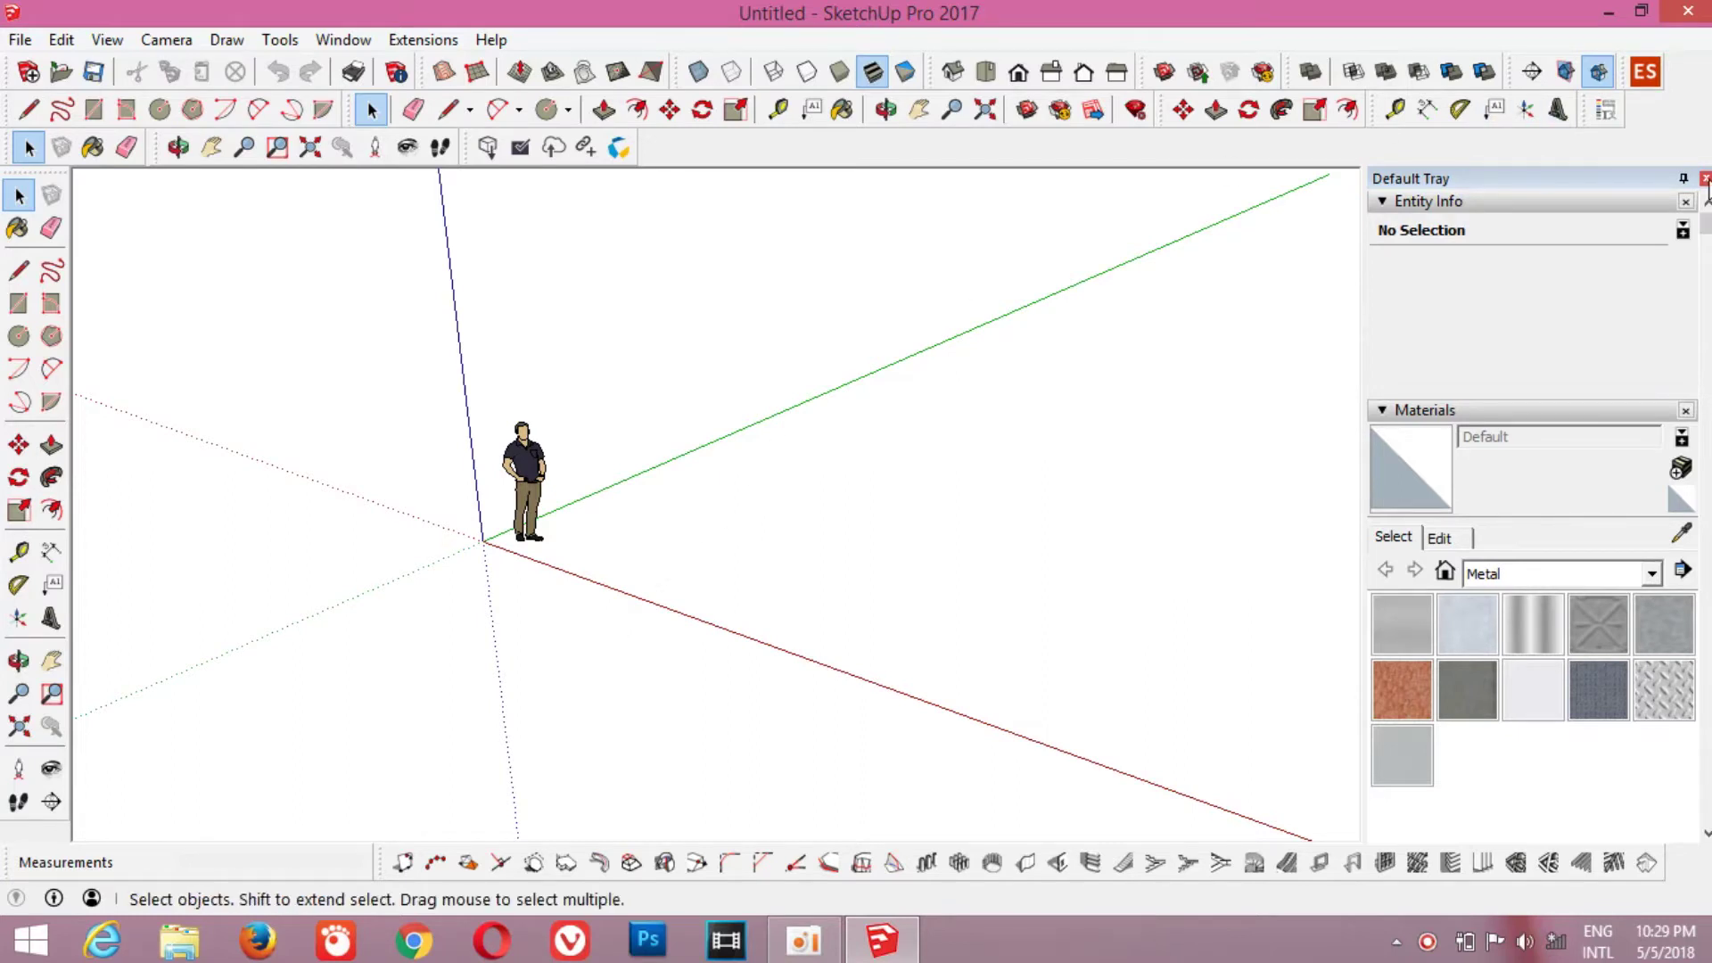
- Close the Default Tray so the empty drawing area fills the window, viewed from the top
click(1706, 179)
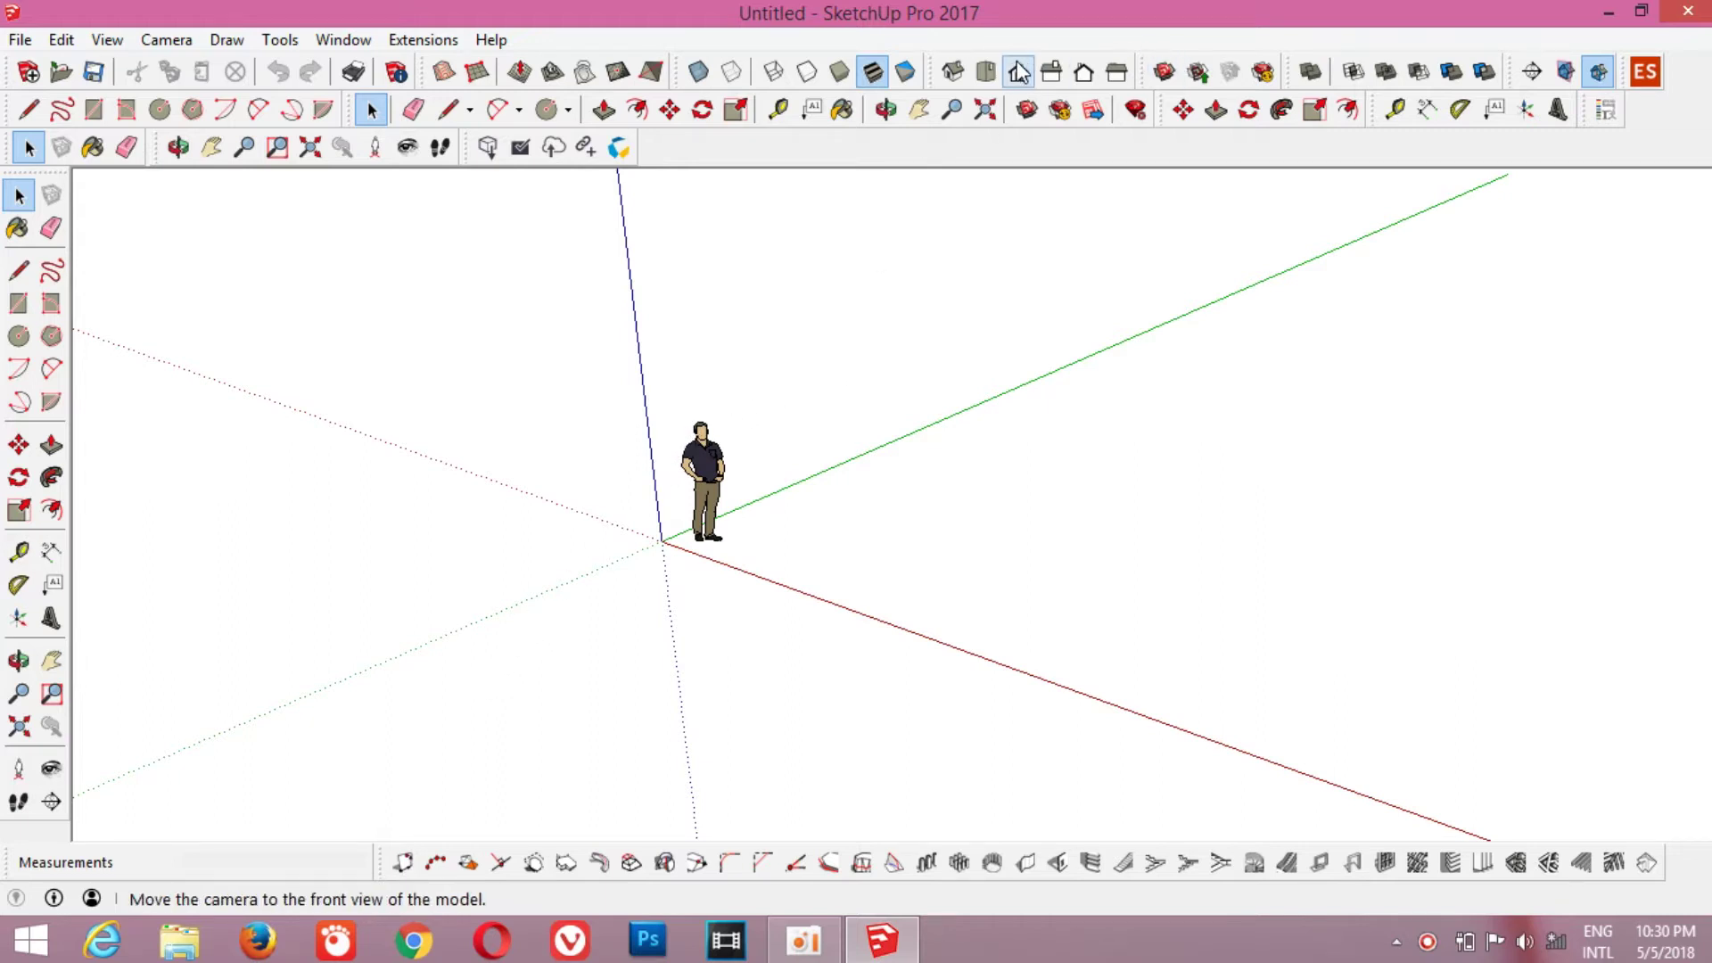
click(986, 76)
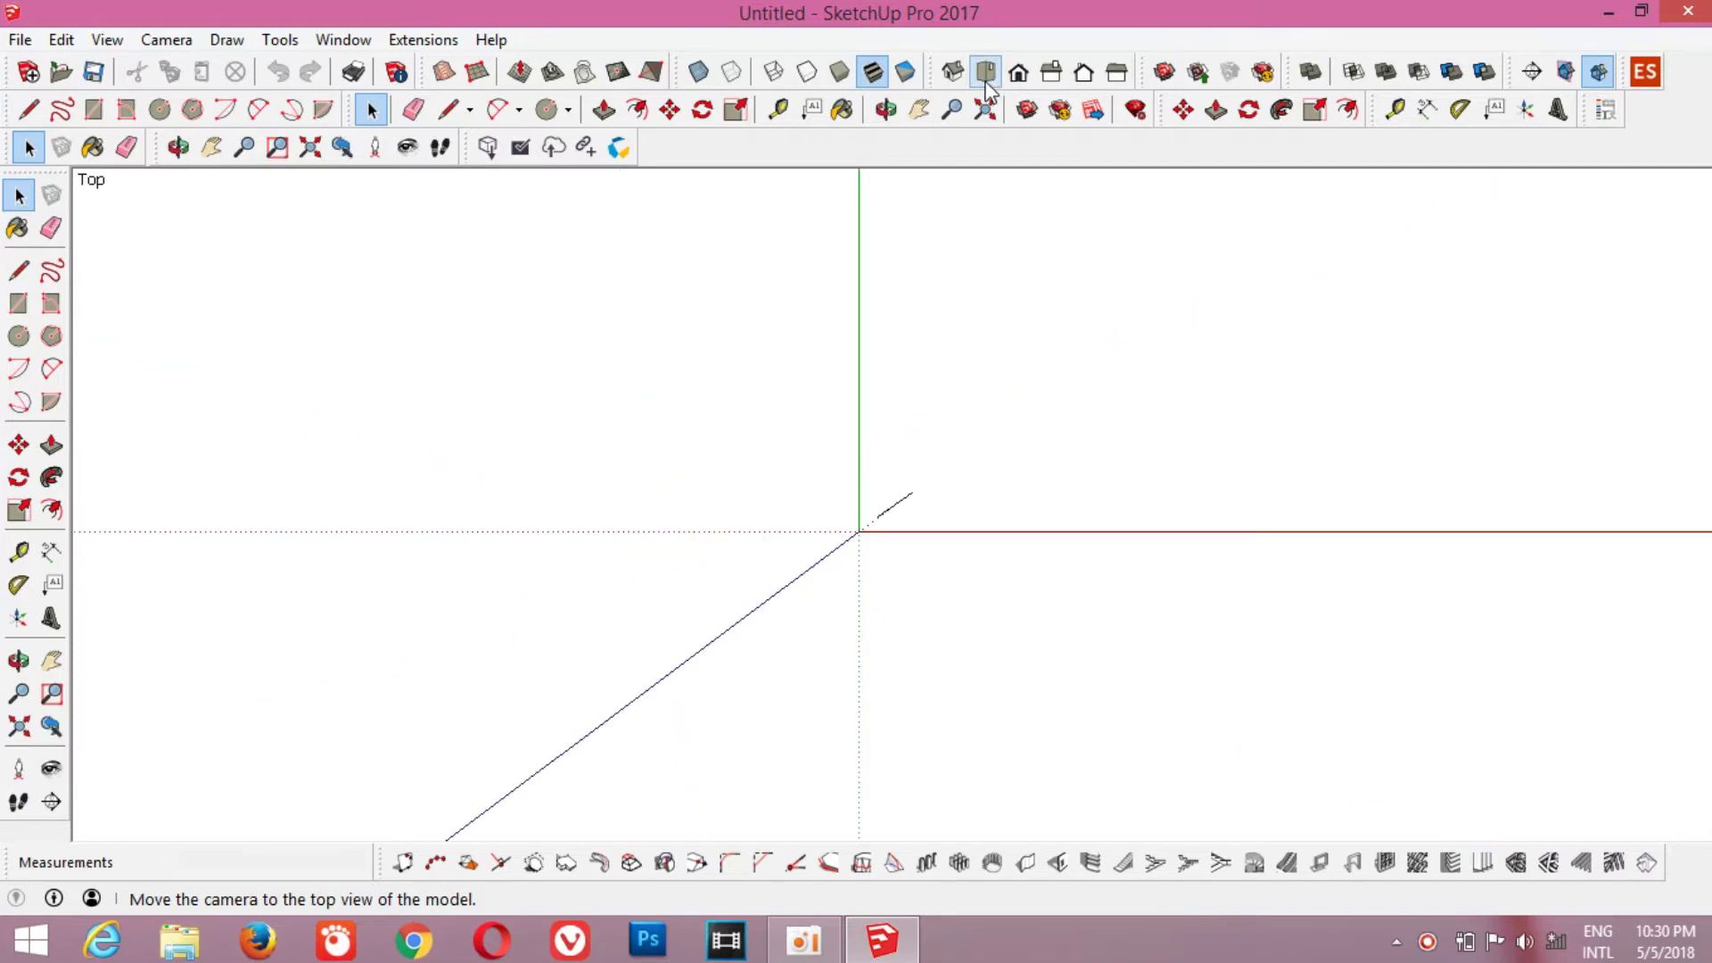
- Draw a closed rectangular face with the Line tool in top view and select it
click(446, 109)
click(1050, 306)
click(1290, 307)
click(1290, 427)
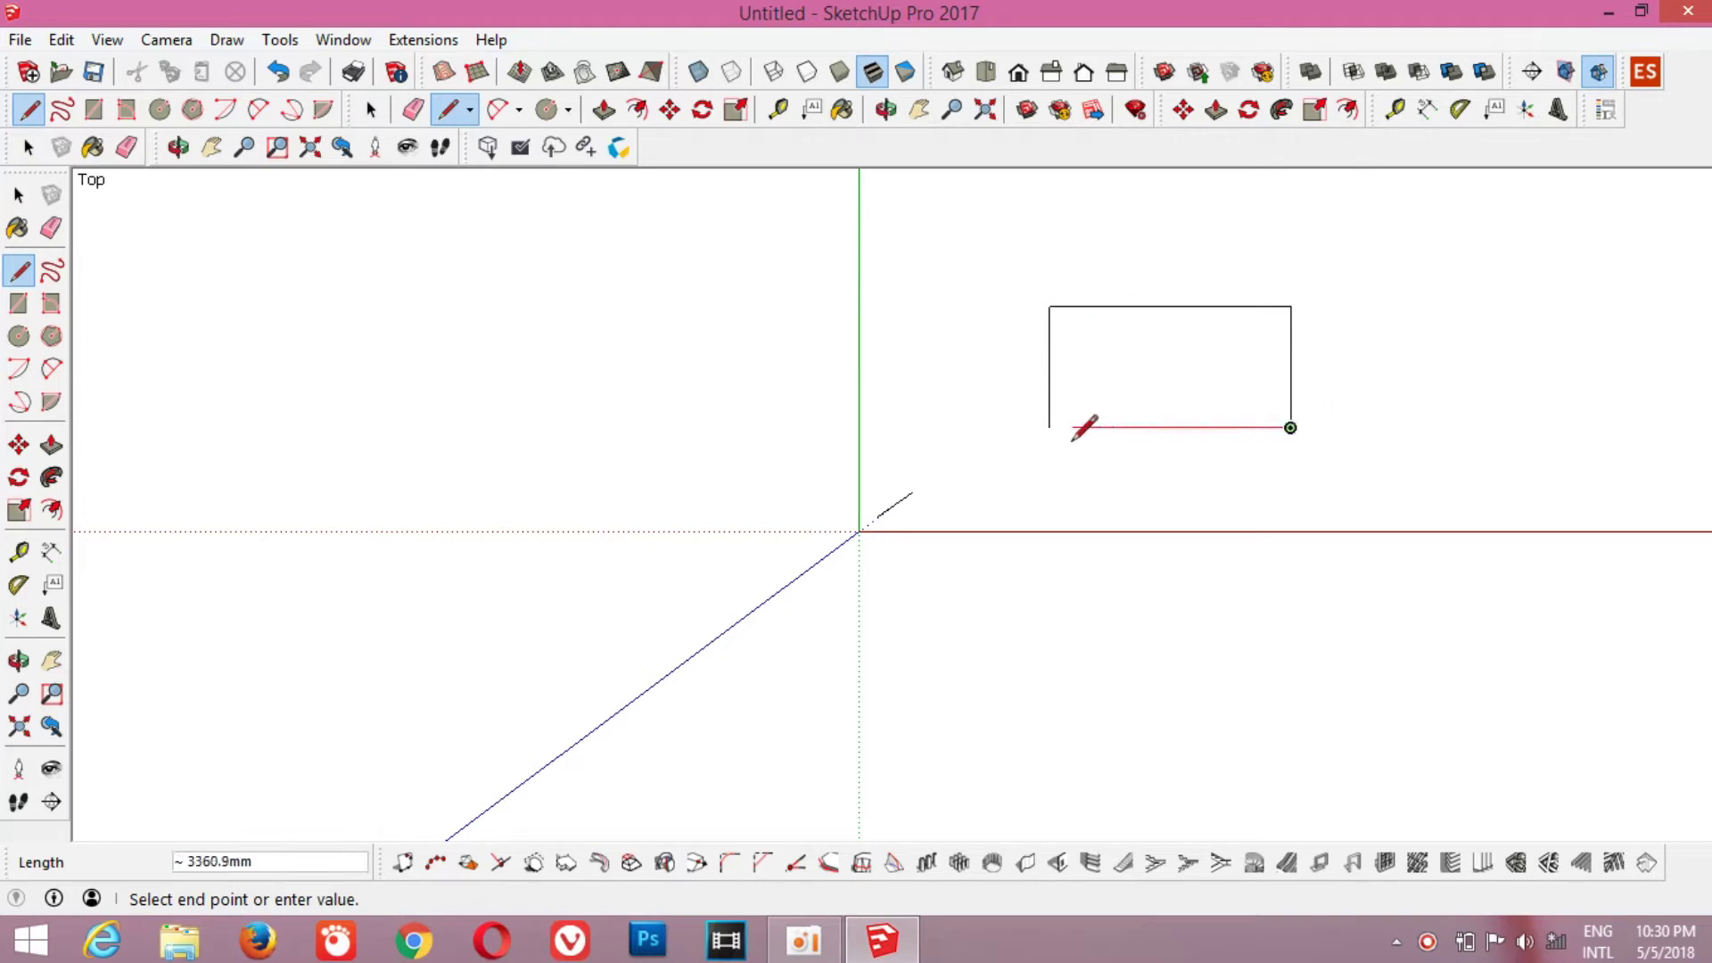
click(1050, 427)
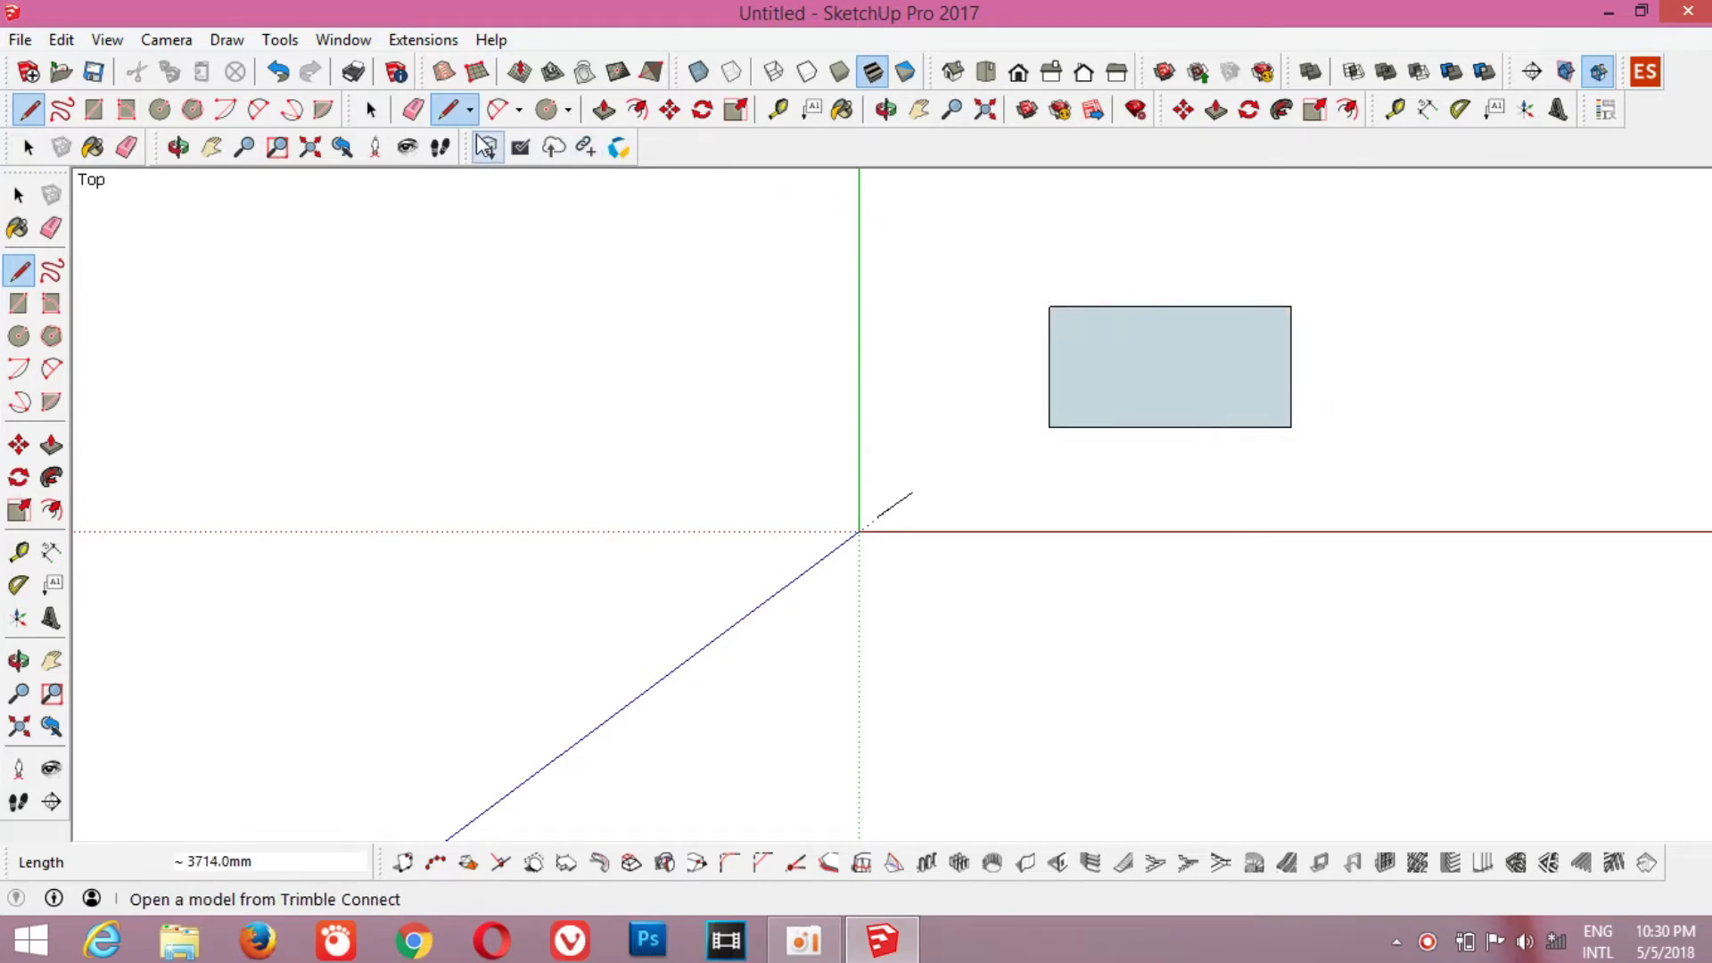
click(372, 109)
drag(1017, 223, 1431, 474)
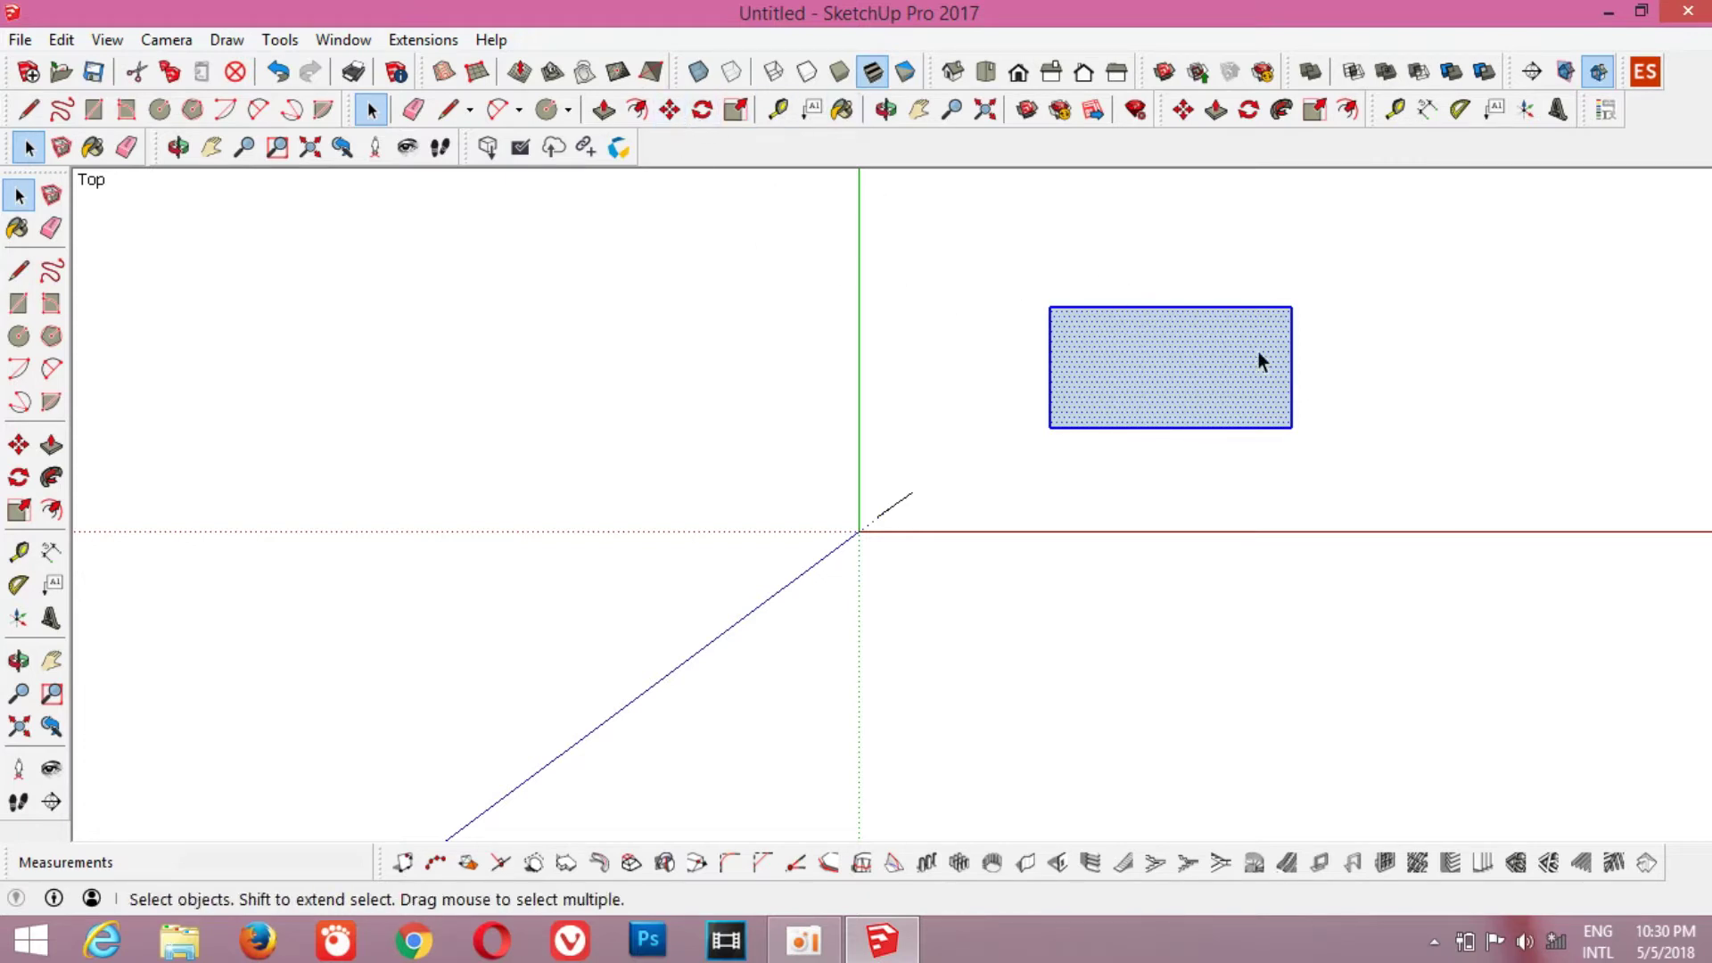
- Start moving the rectangle, switch to Iso view, then cancel the move and deselect
click(671, 113)
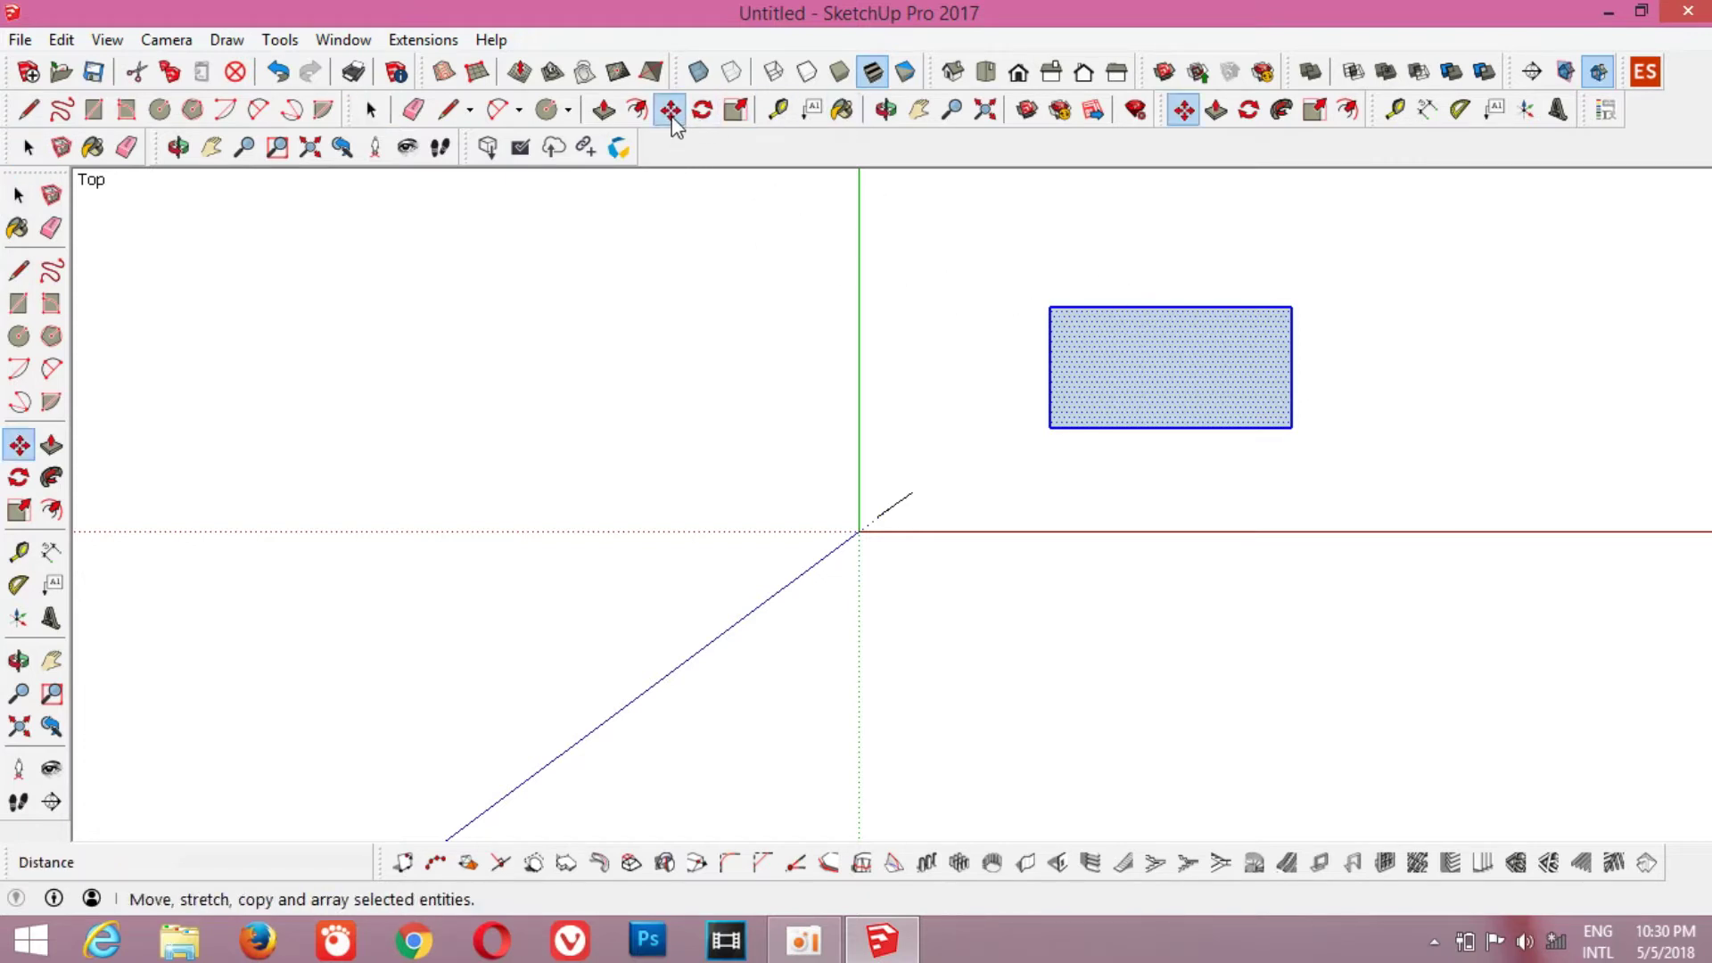
click(1190, 382)
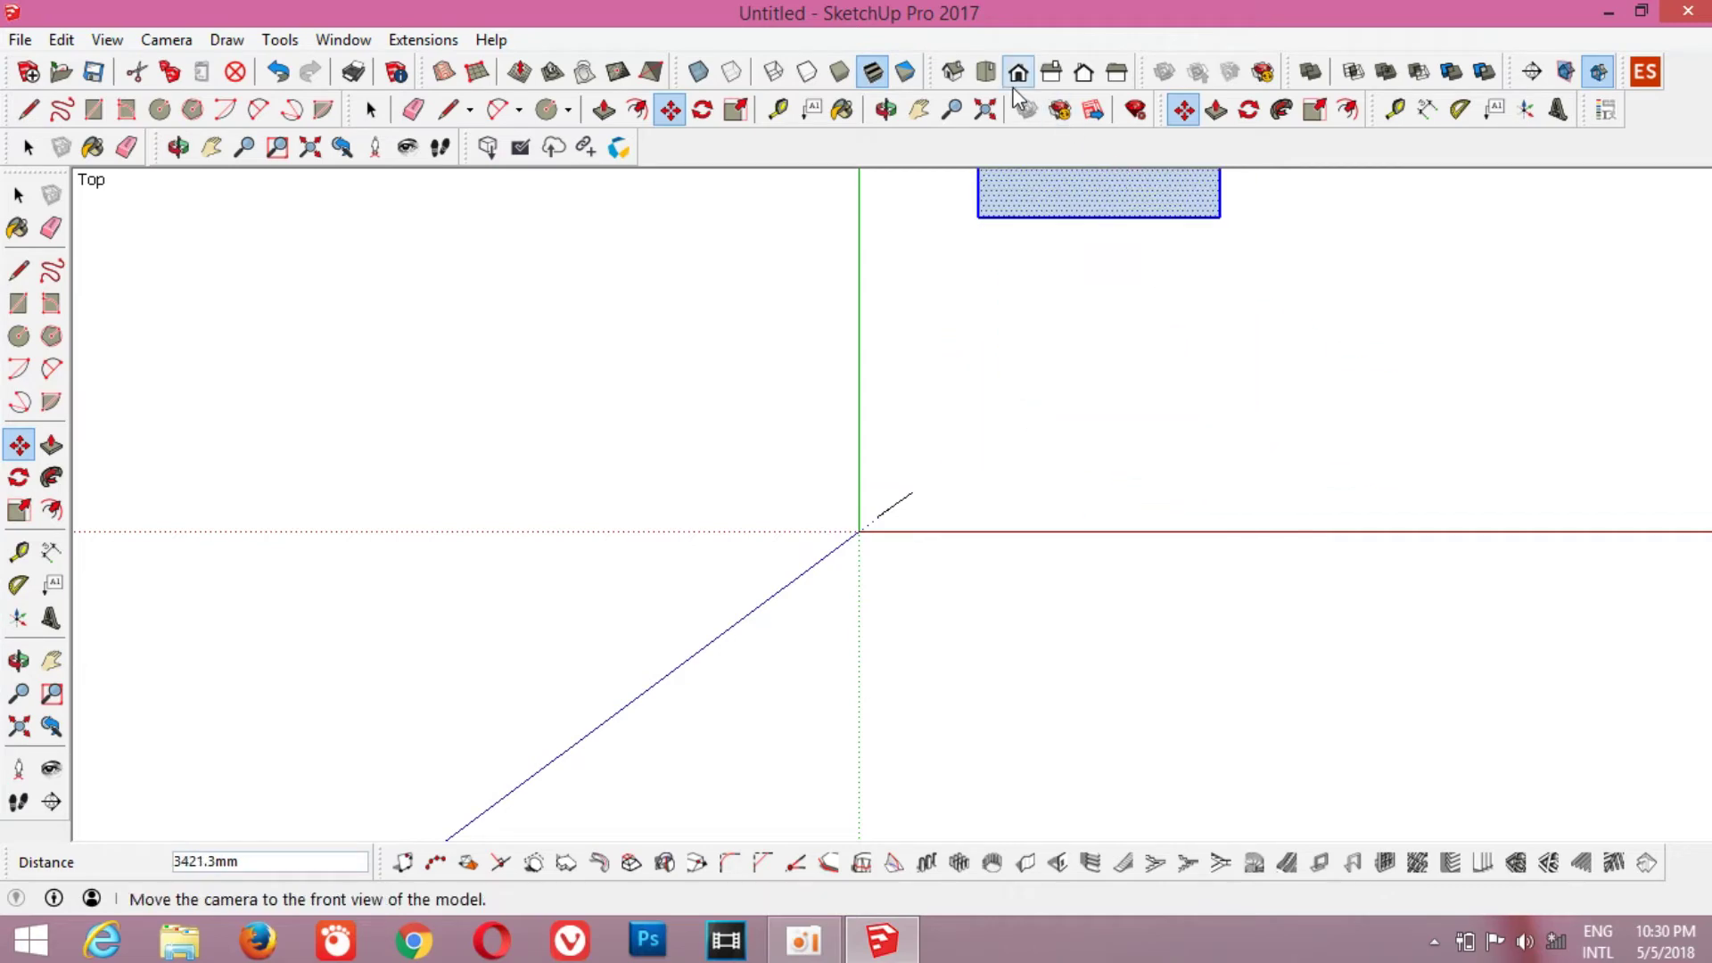
click(952, 79)
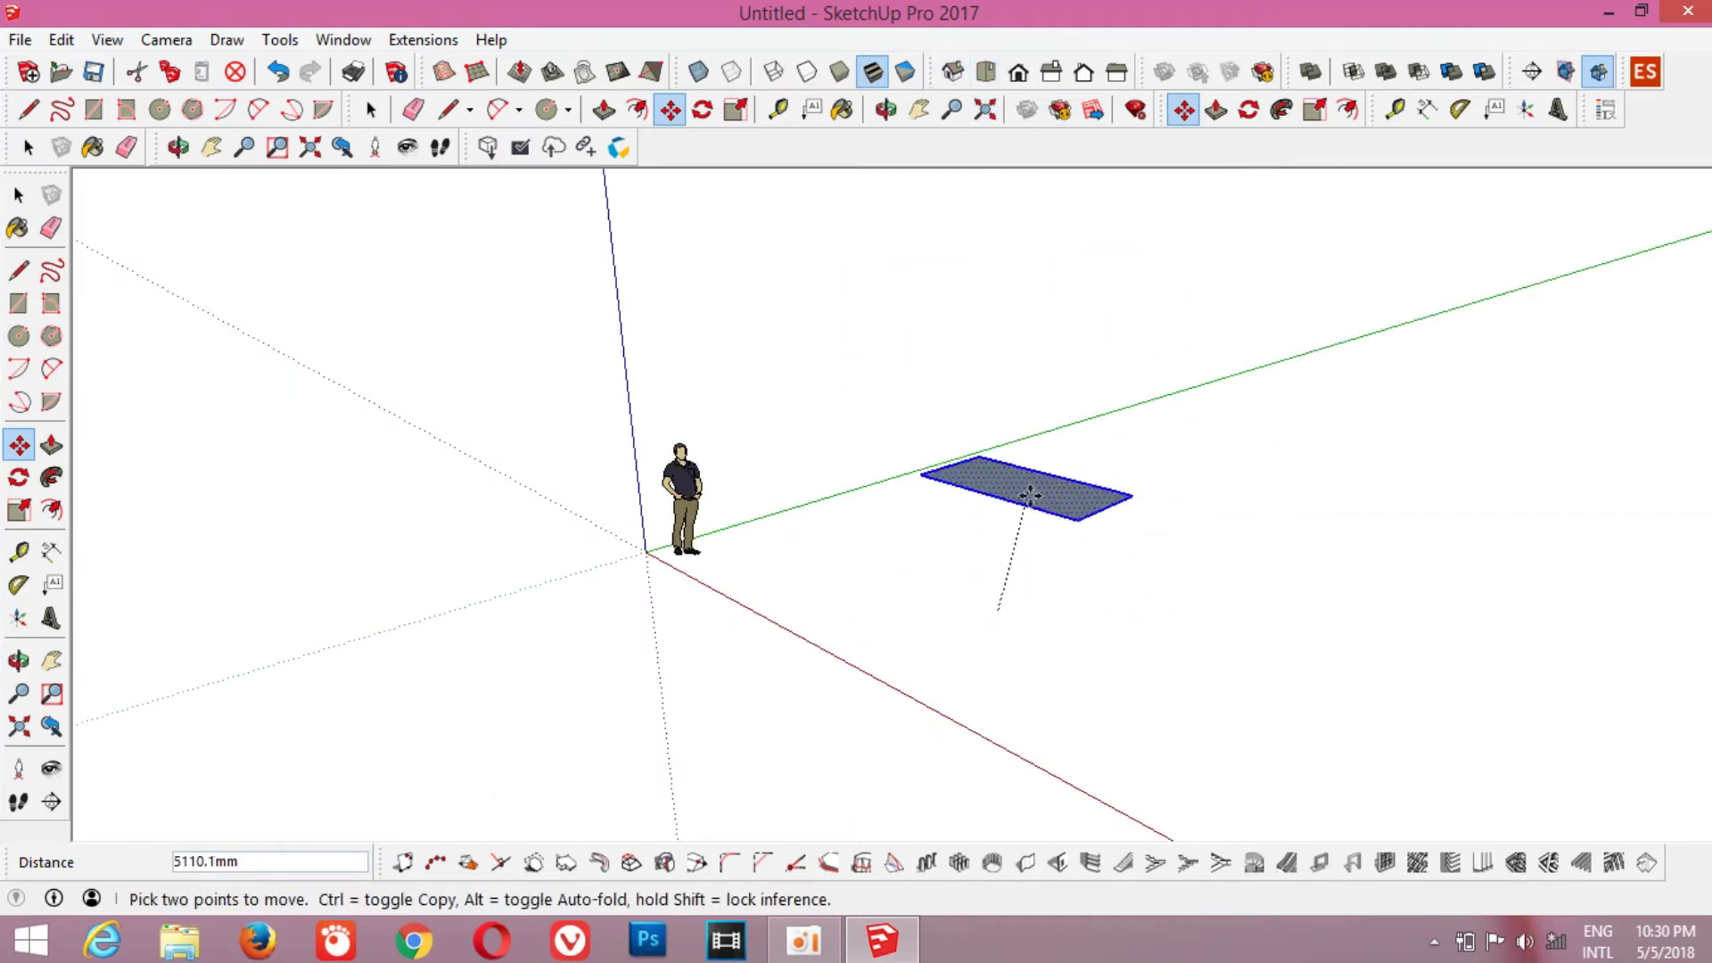
click(371, 108)
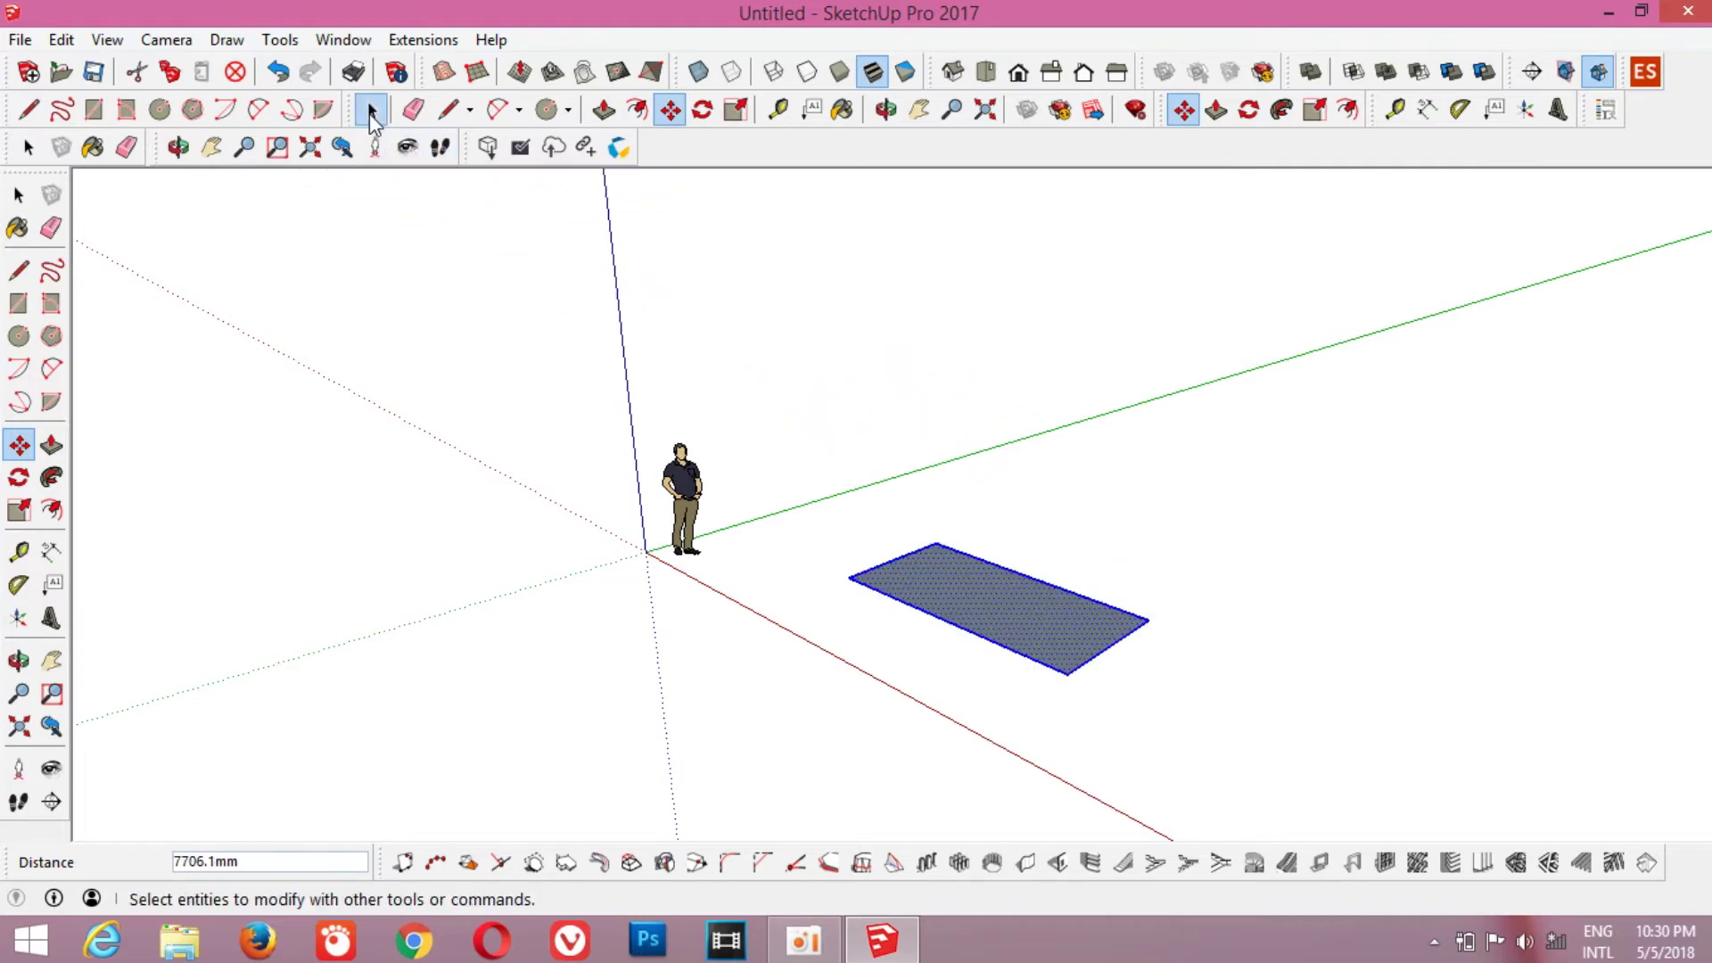
click(1075, 486)
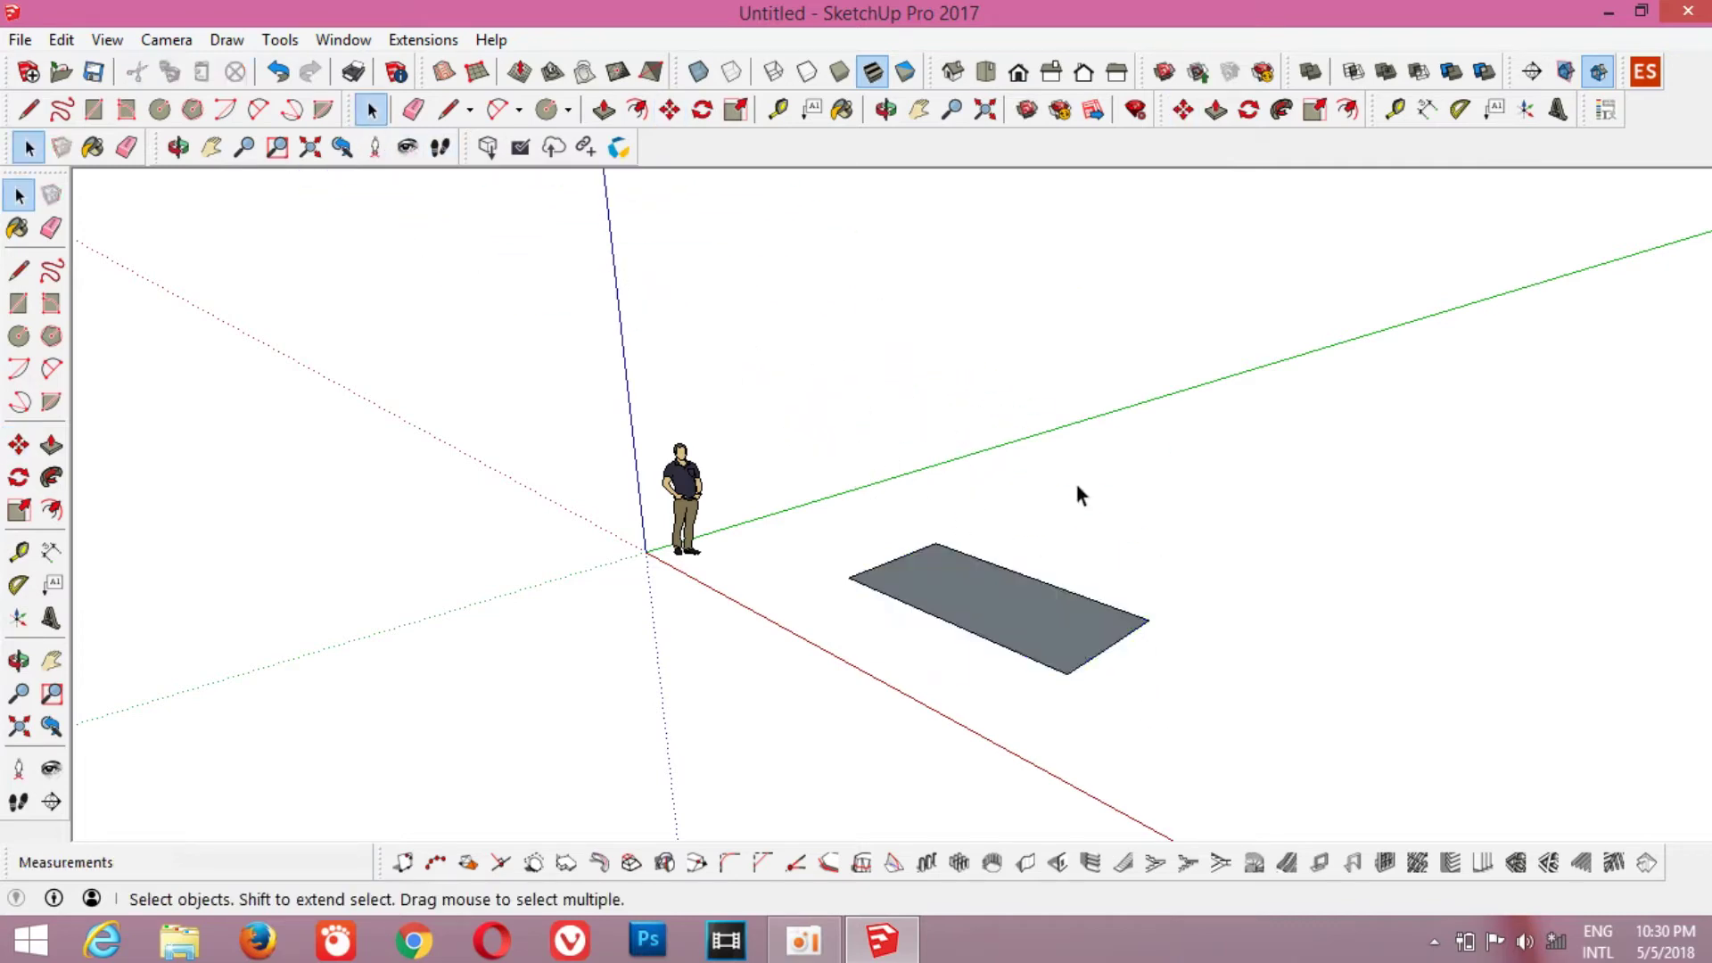
scroll(1108, 650, up, 1)
scroll(1103, 664, up, 1)
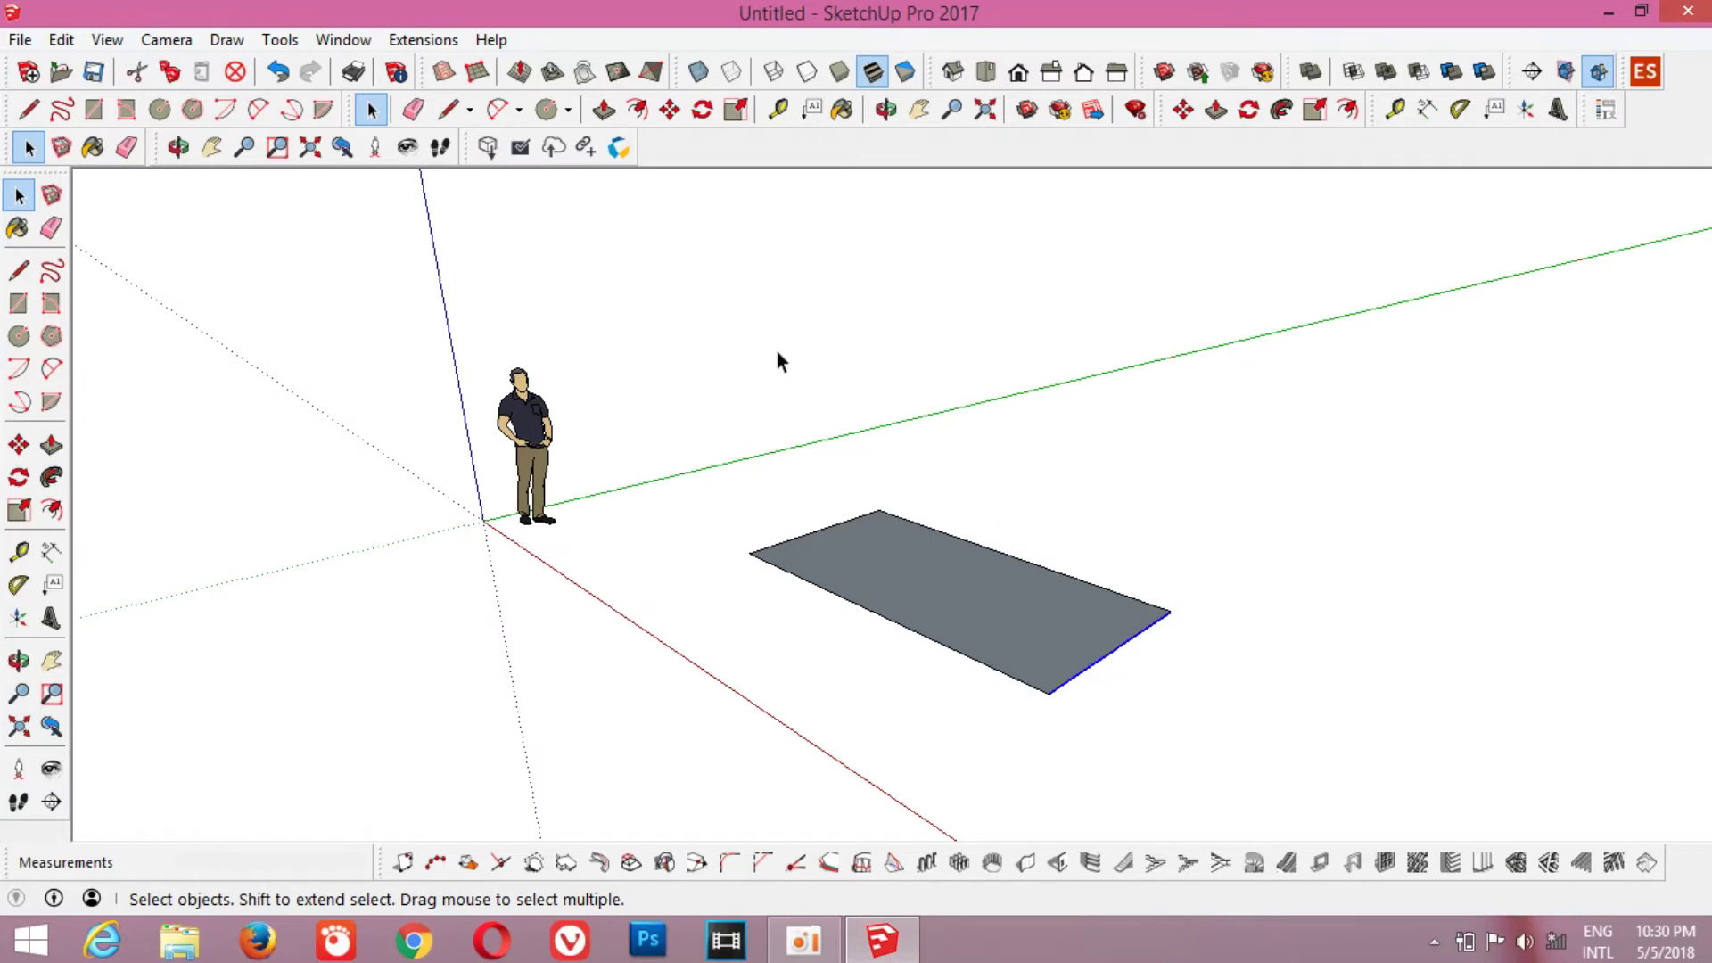
click(670, 109)
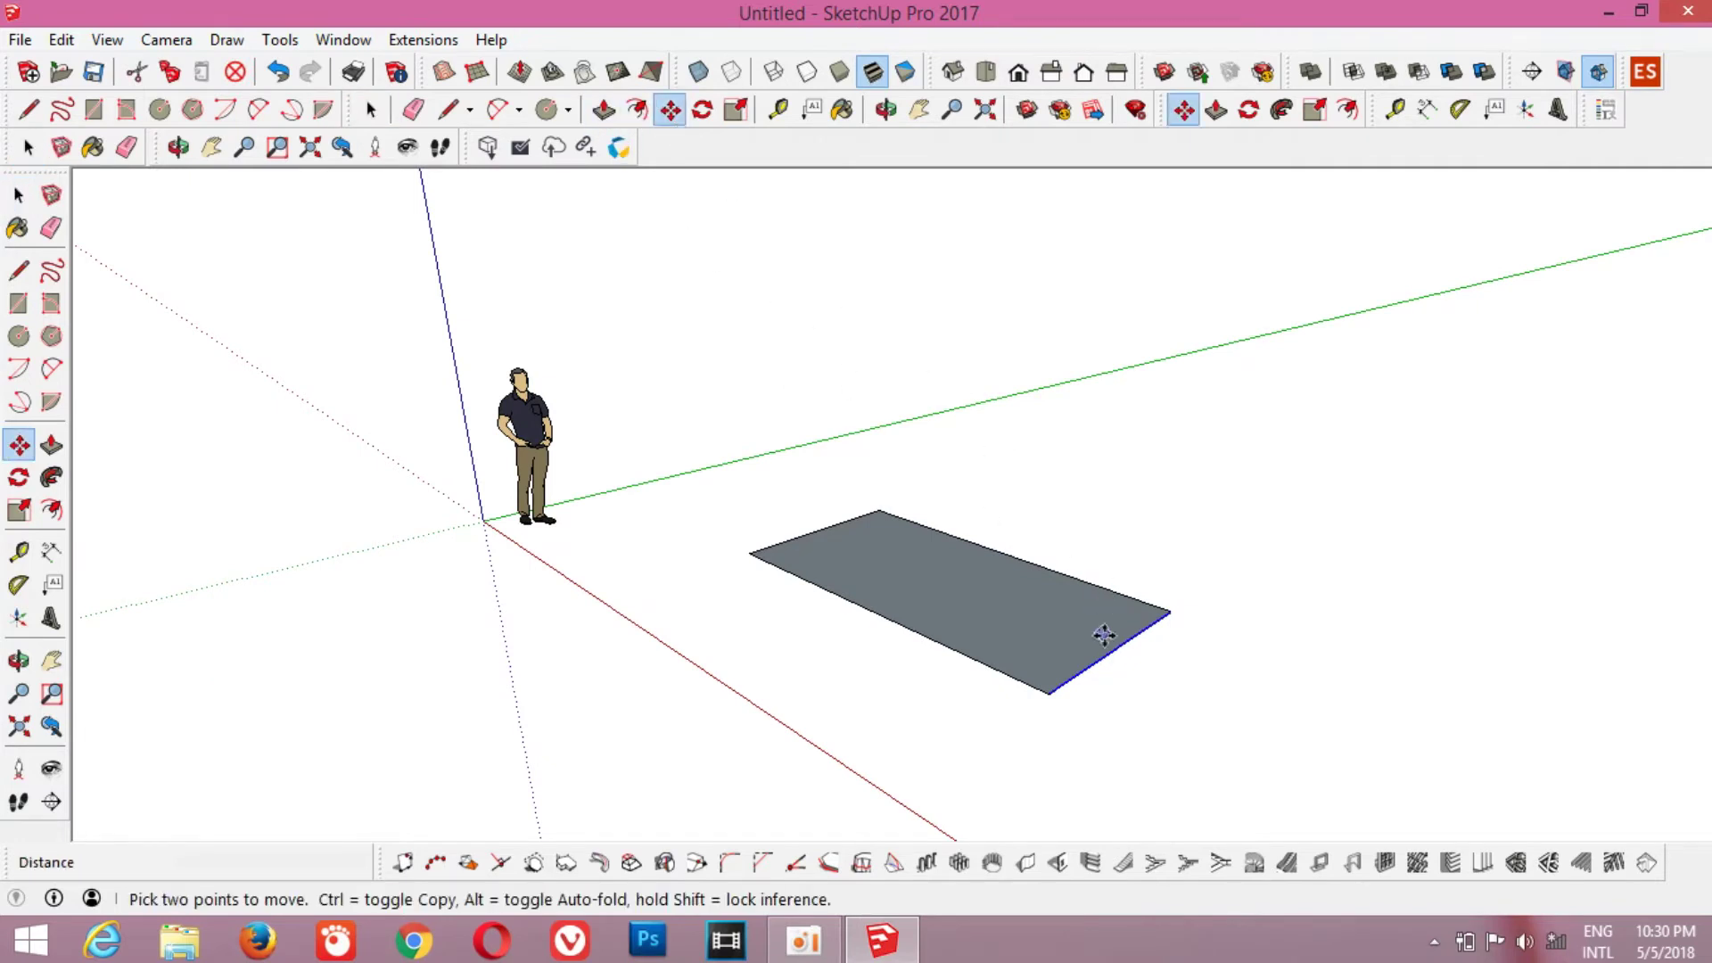
click(1112, 656)
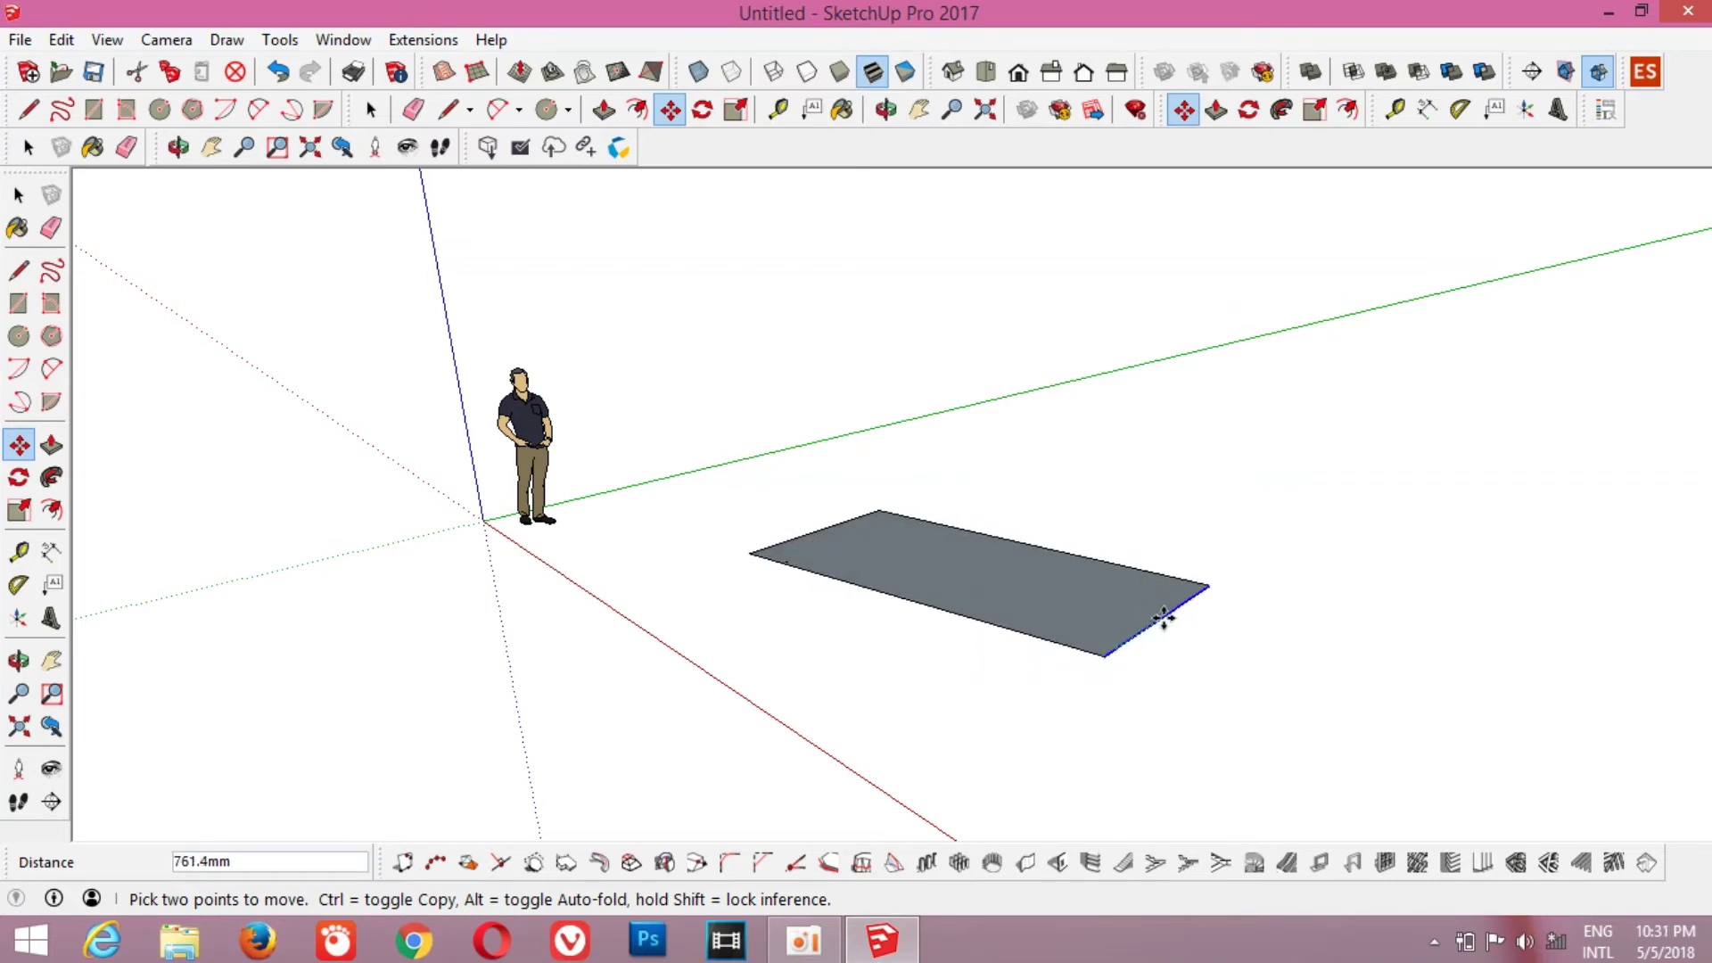
click(1152, 620)
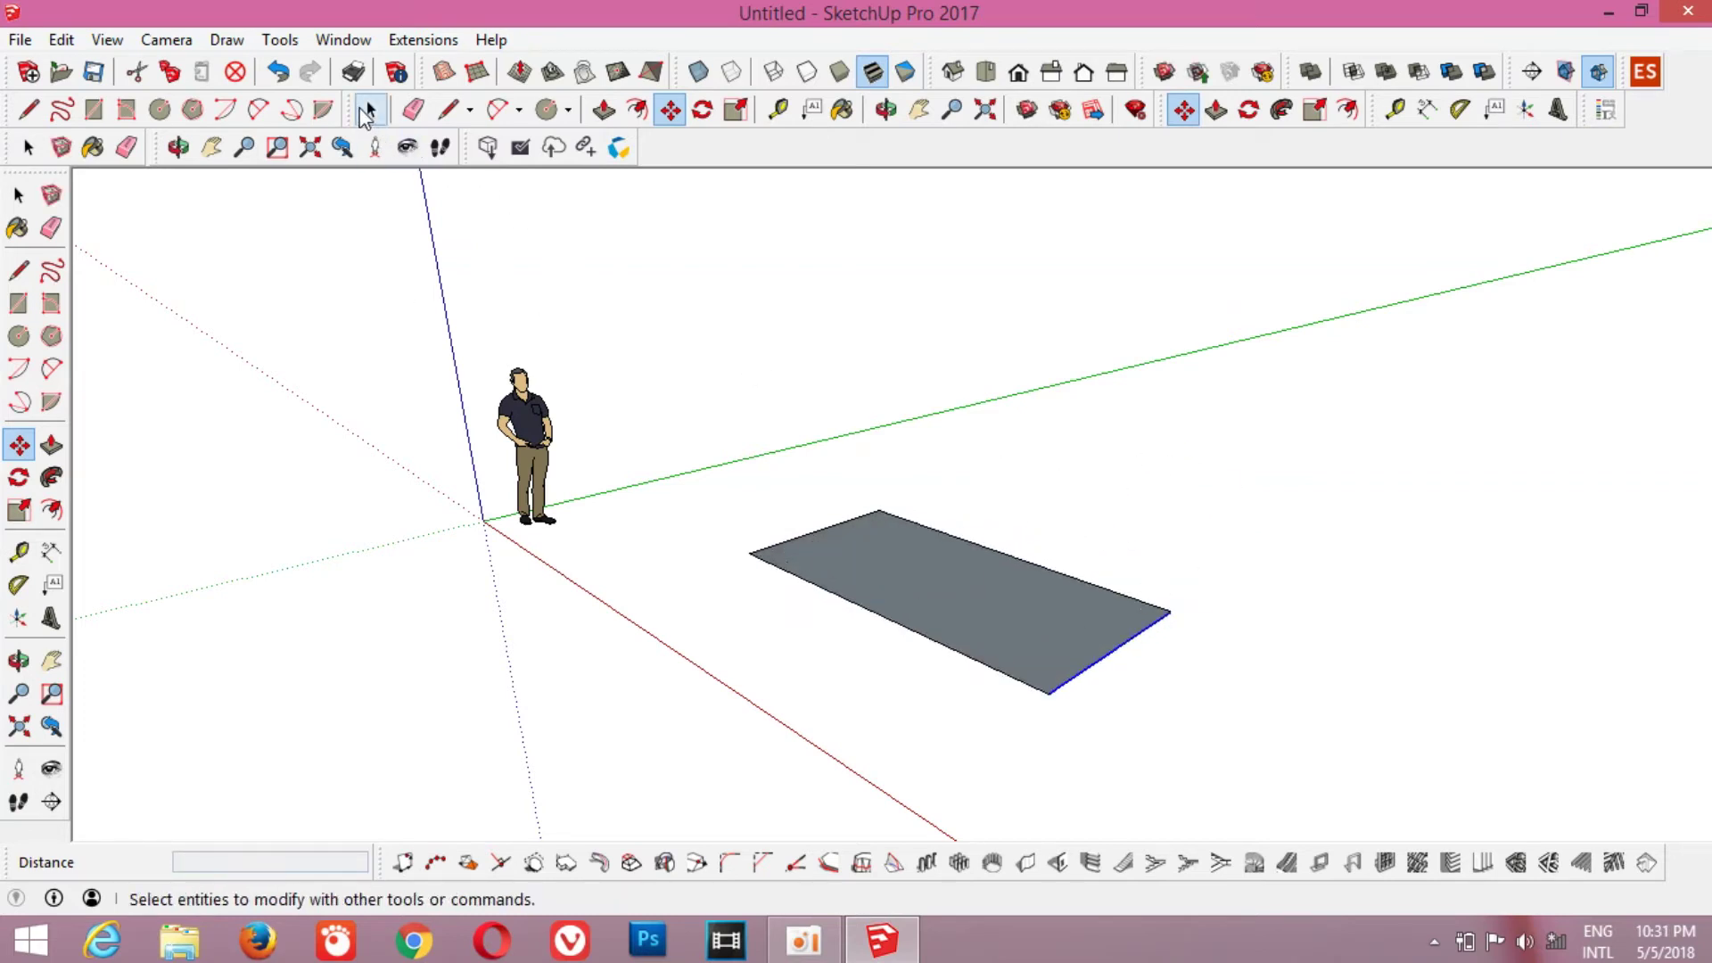
click(371, 109)
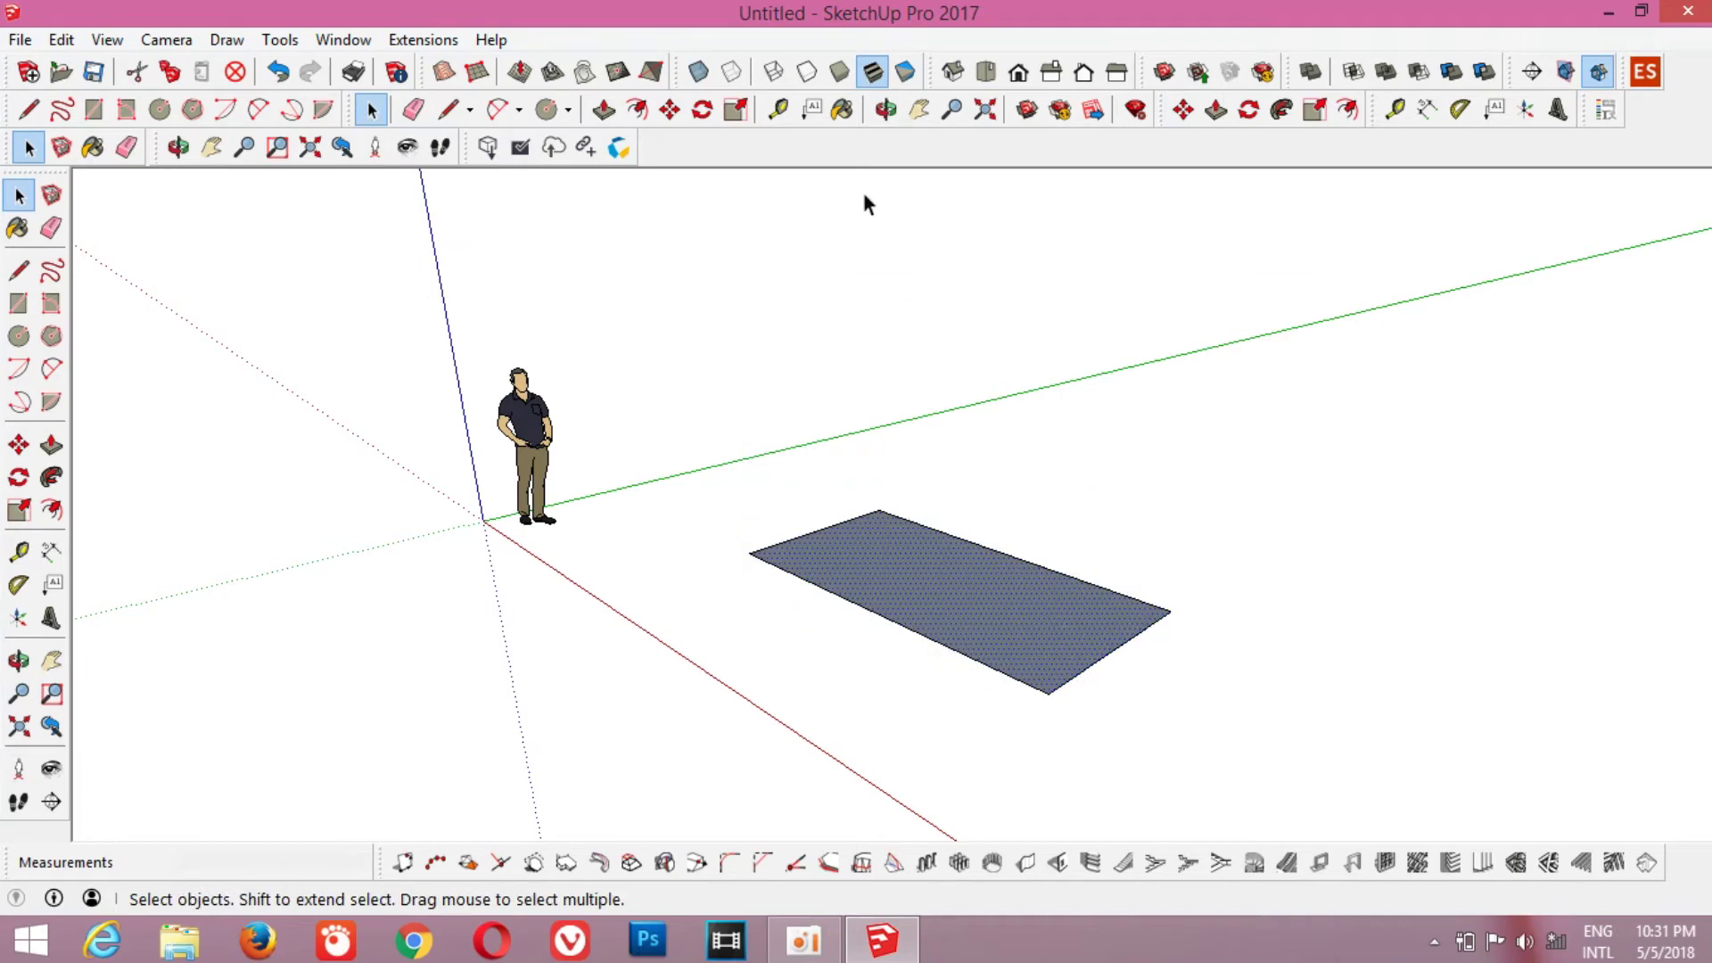
click(604, 109)
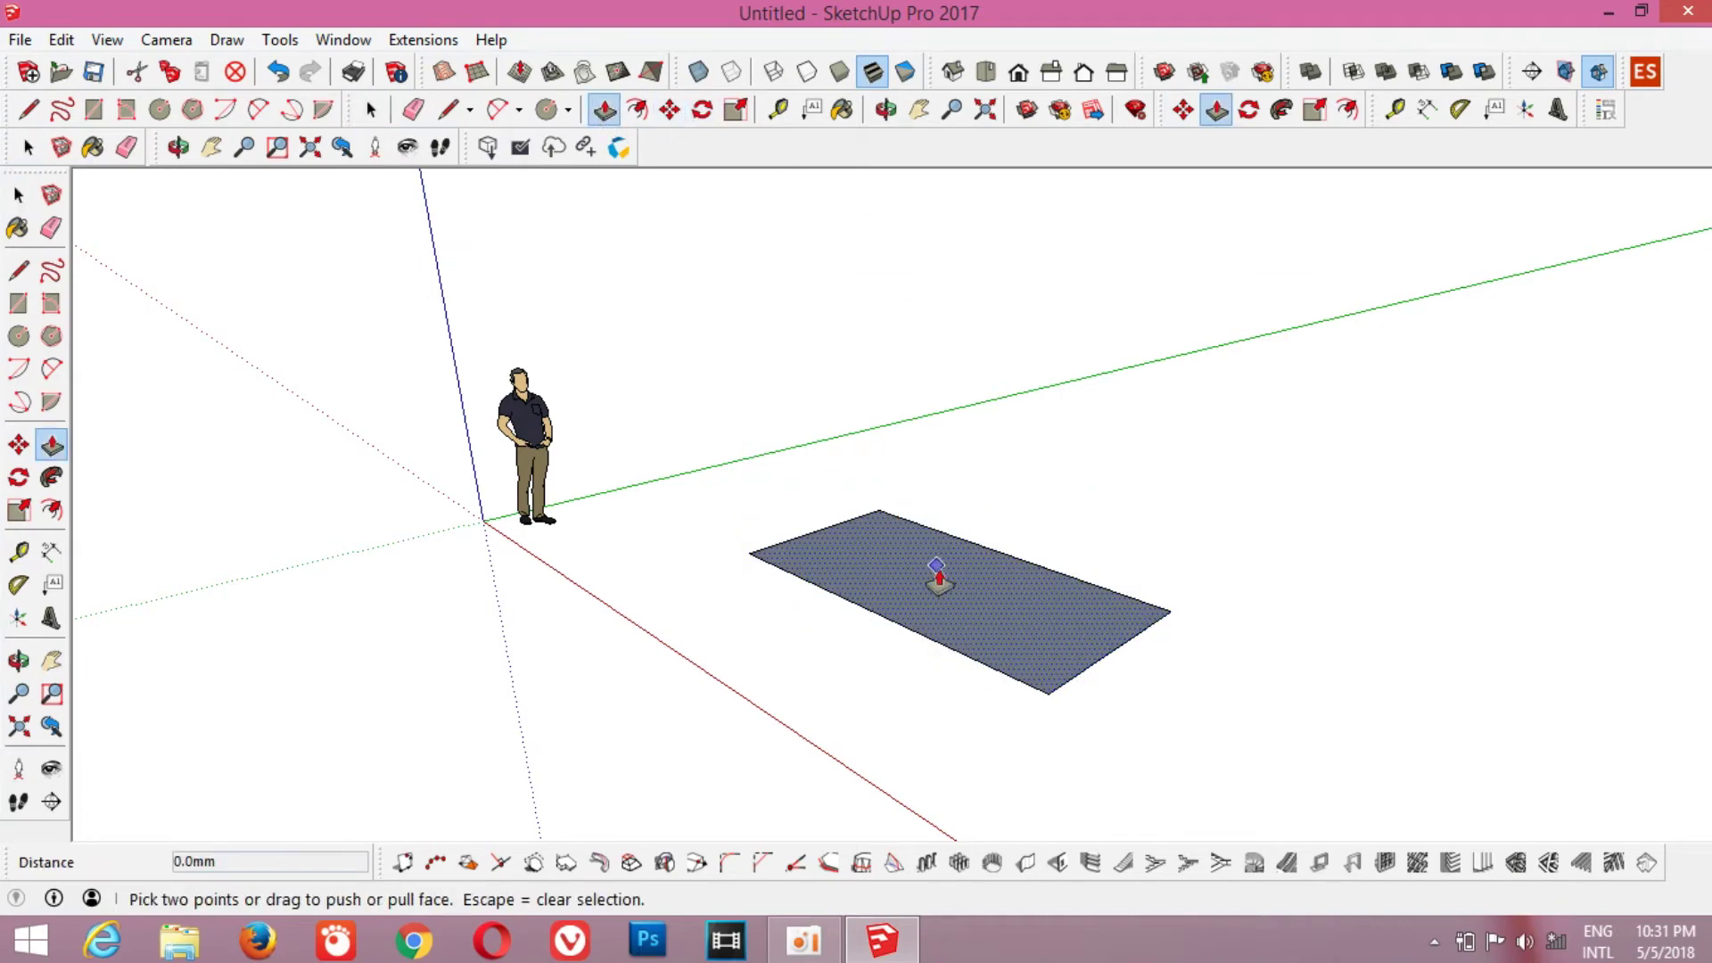
- Push/pull the rectangle up 1391.9mm into a box and make it a group
drag(932, 576, 948, 443)
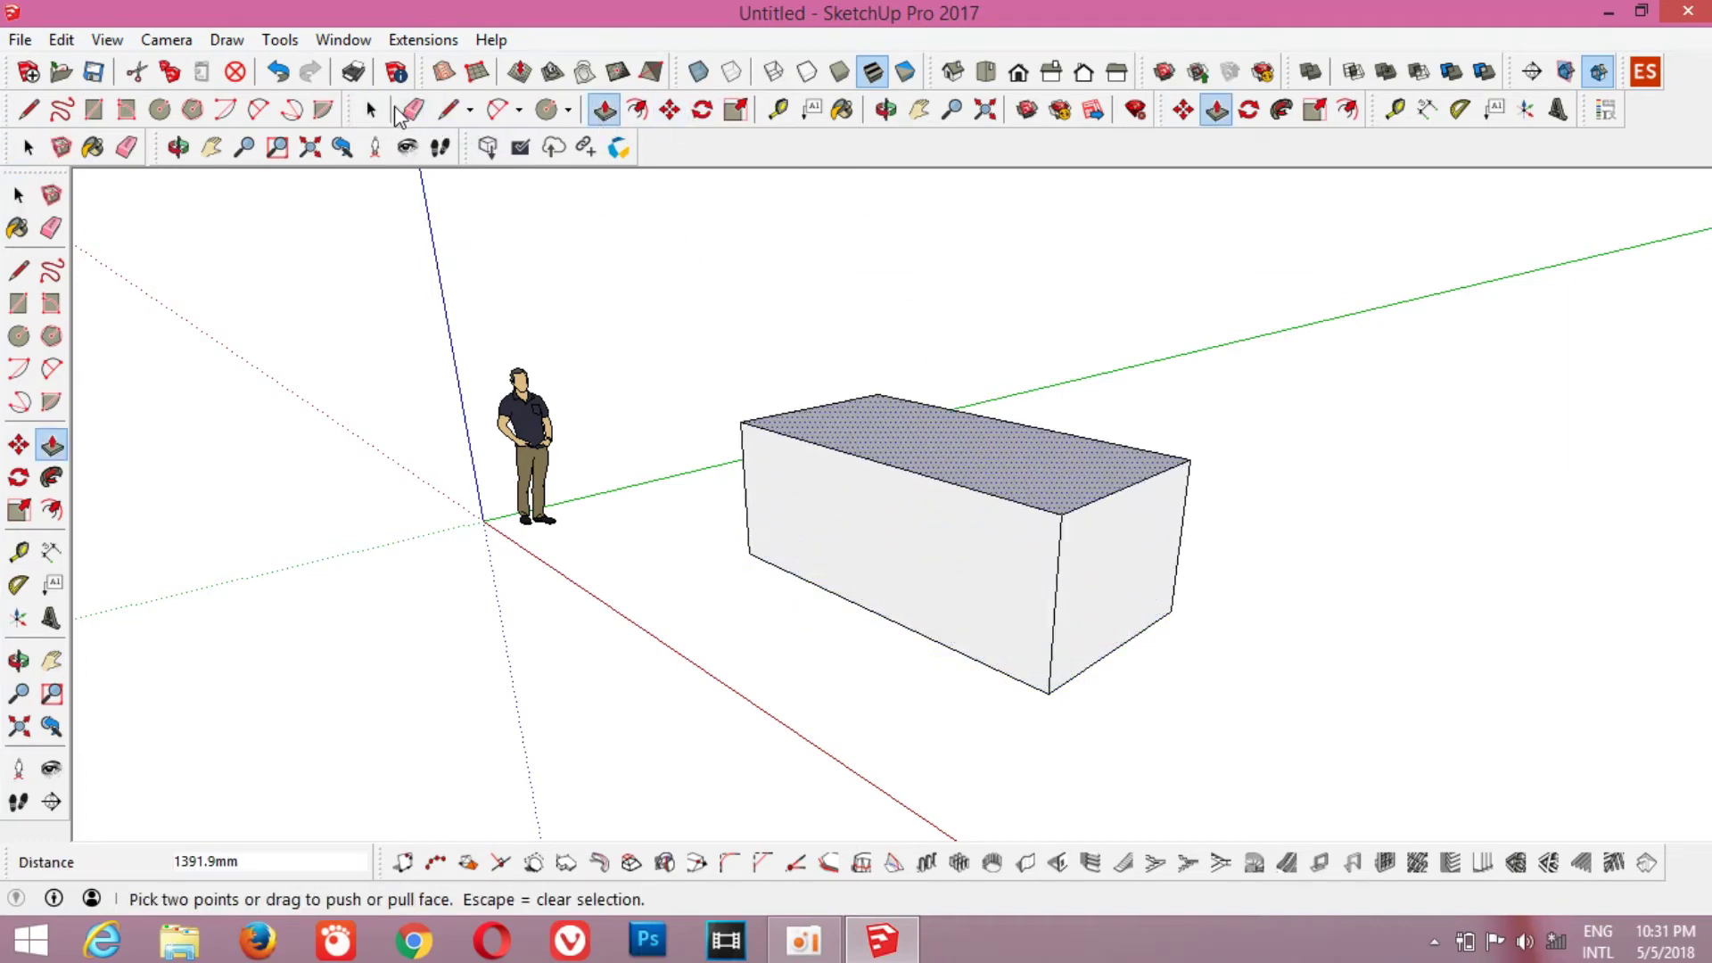
click(373, 109)
drag(667, 287, 1234, 764)
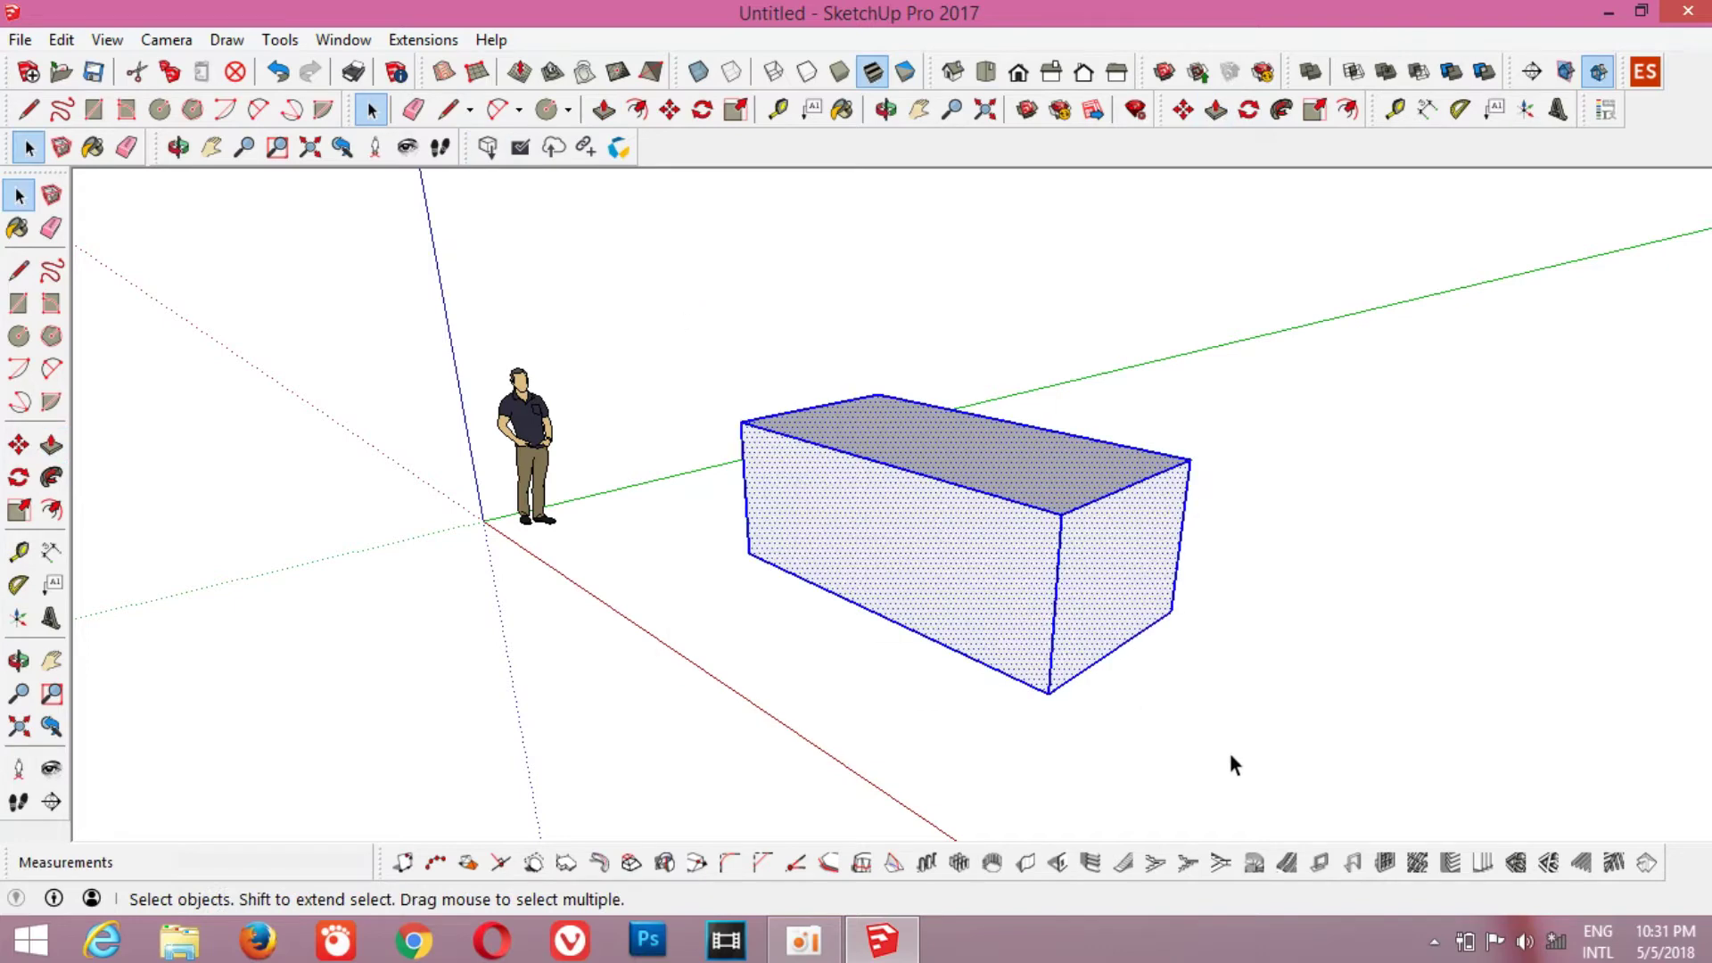
right_click(1098, 594)
click(1230, 399)
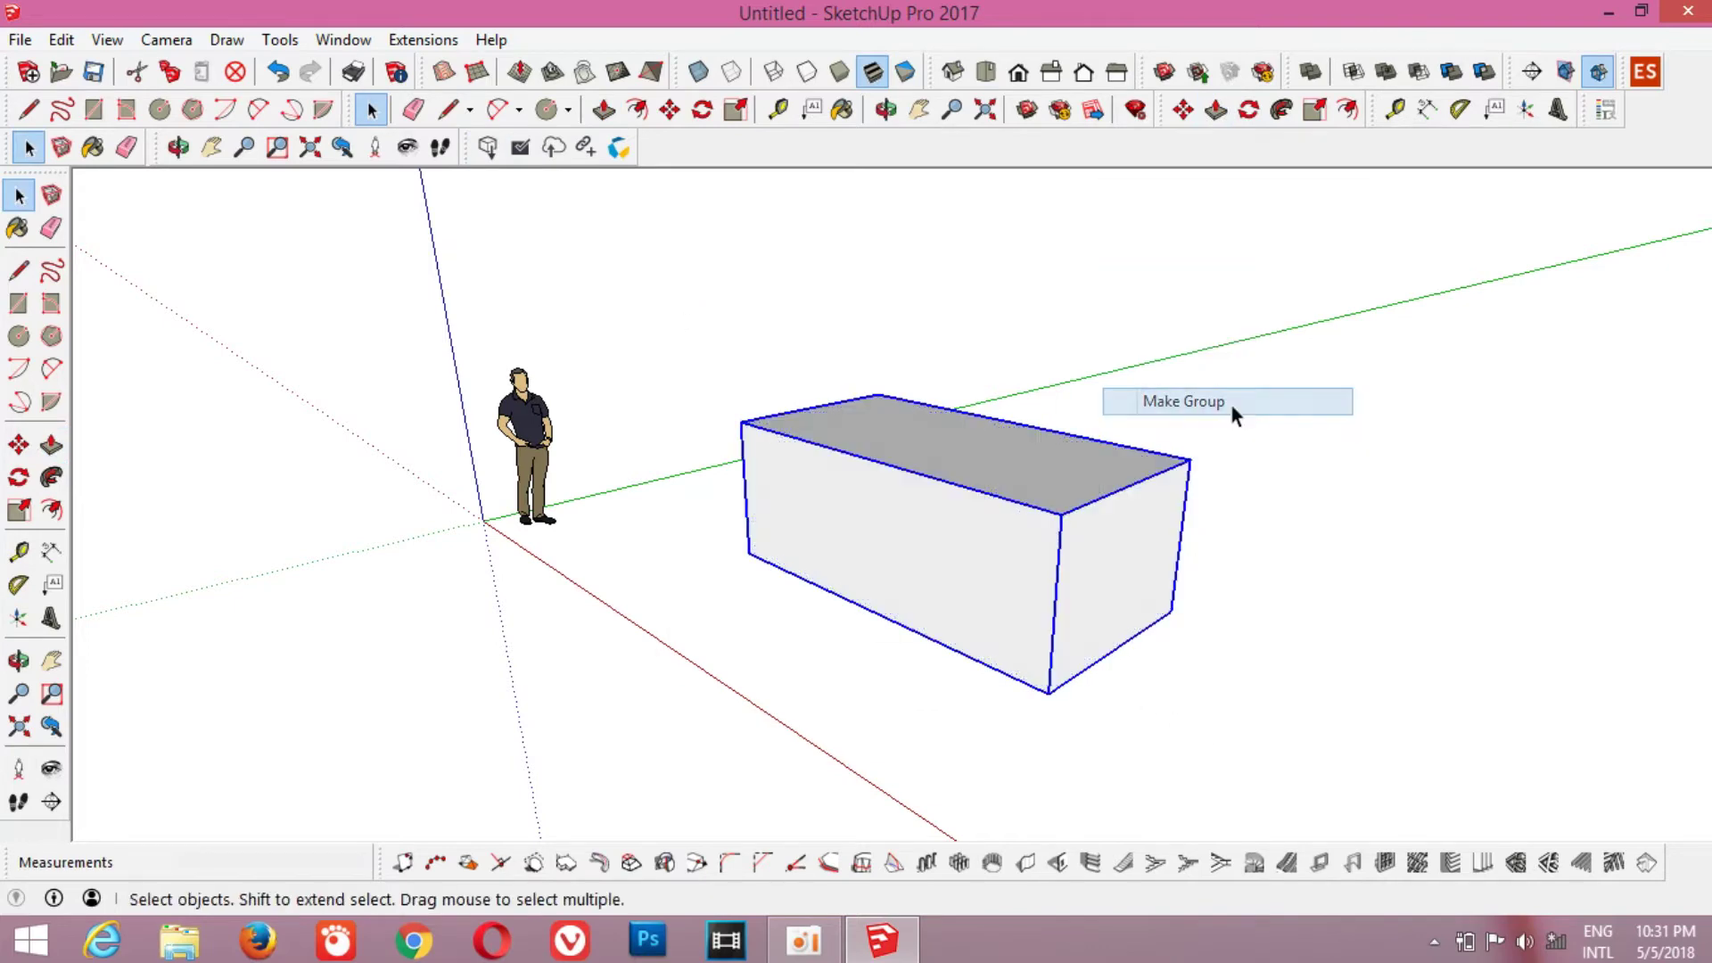
- Move the box group slightly nearer the scale figure
click(669, 109)
click(1071, 622)
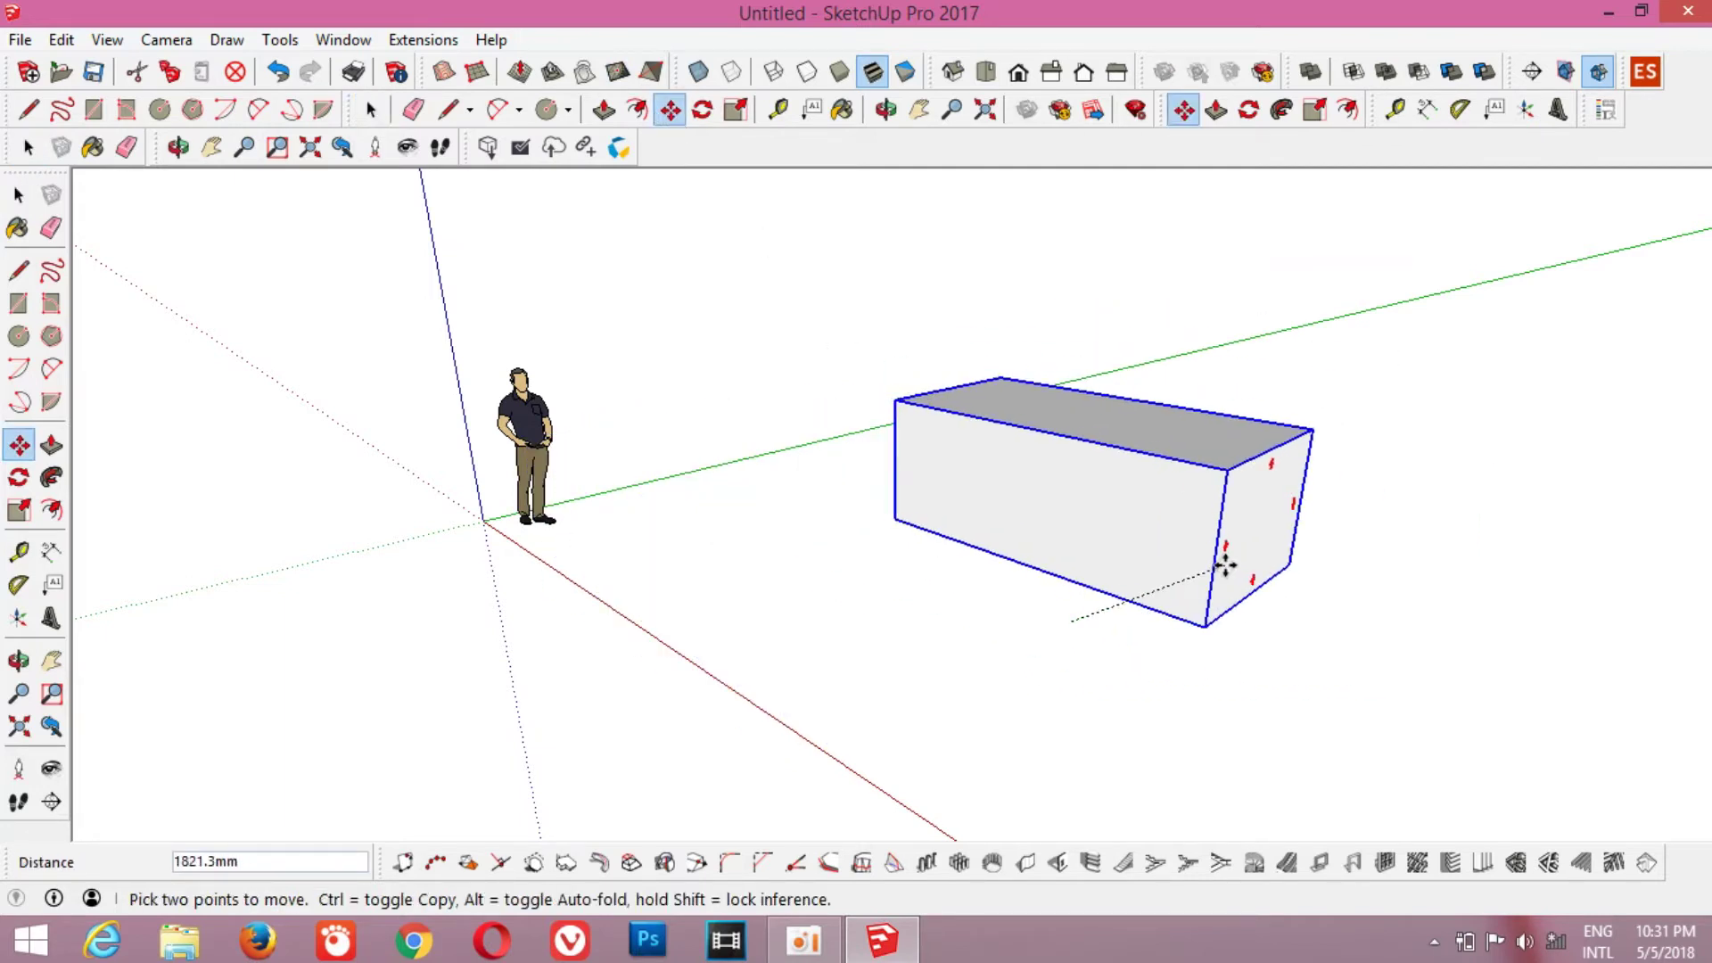
click(1067, 582)
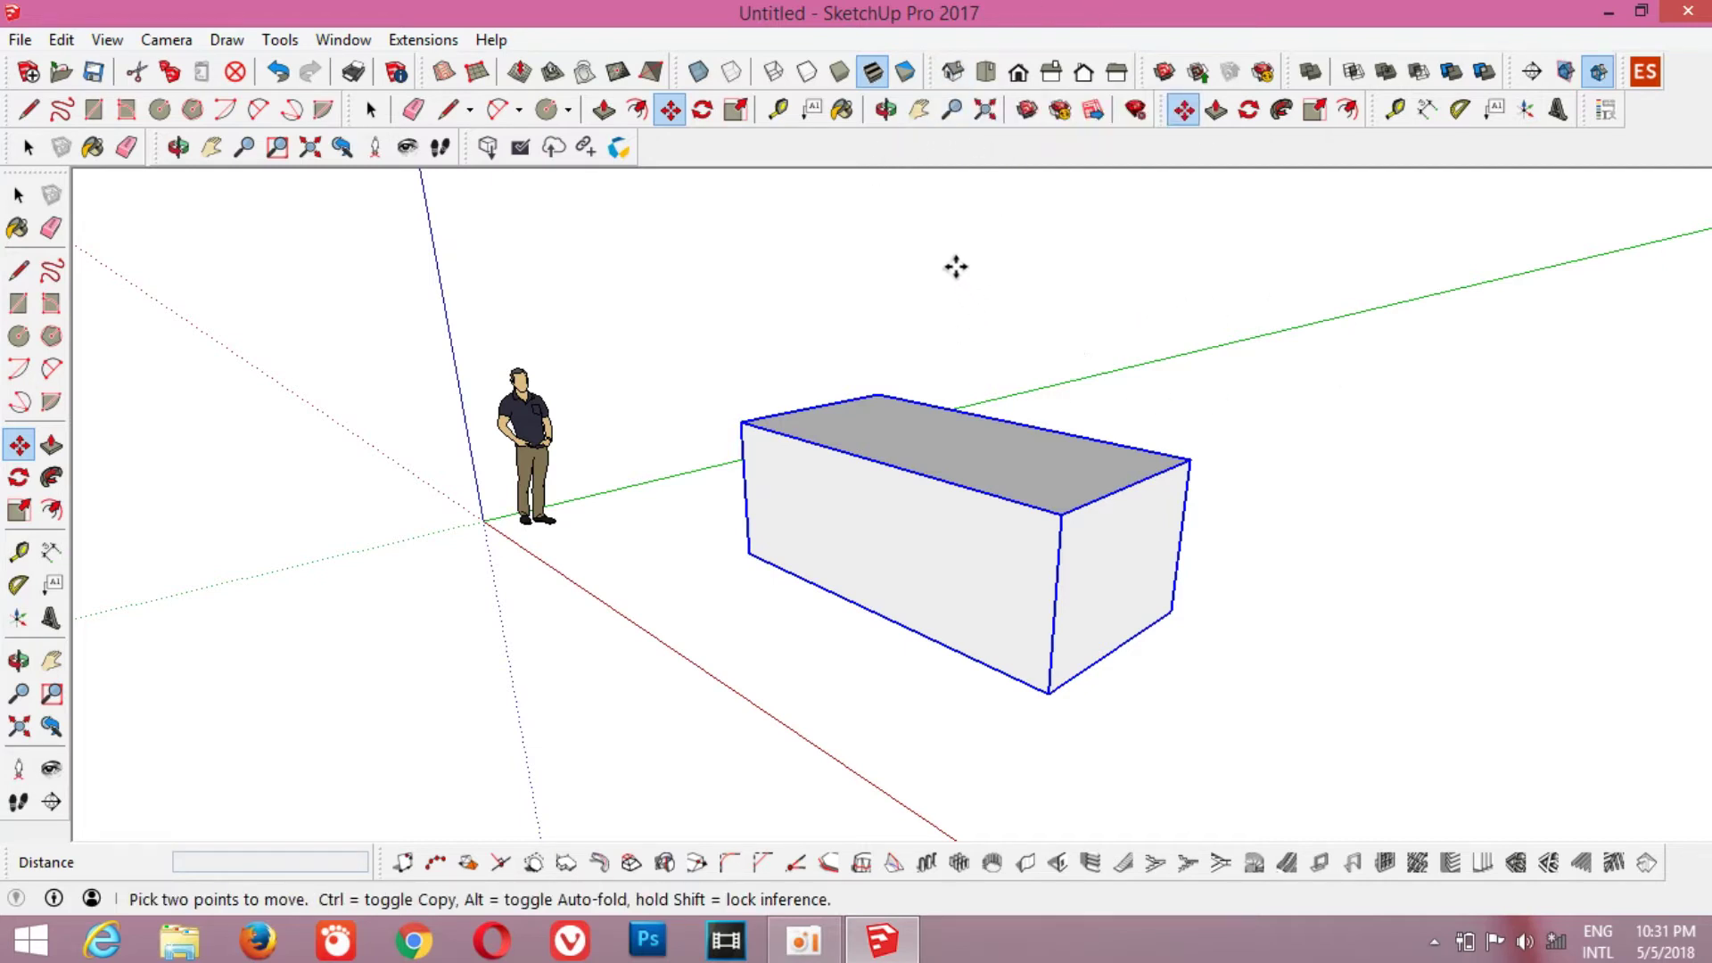
click(887, 111)
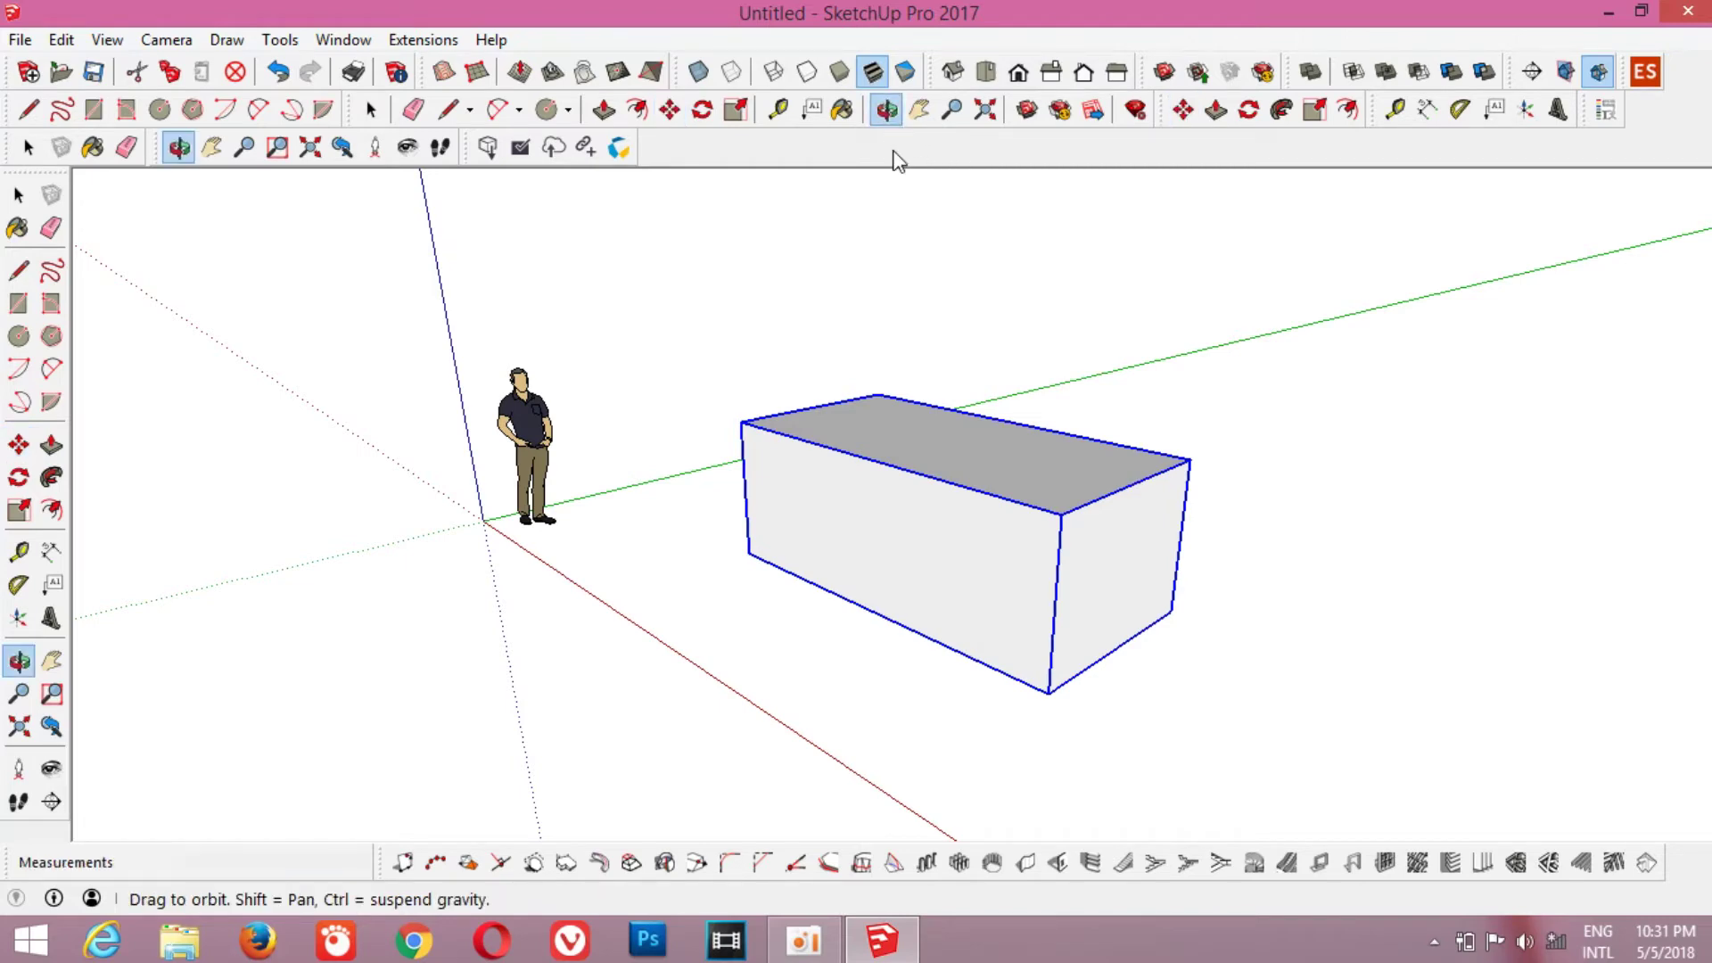
- Orbit and zoom around the box to view it from a low, near front-on angle
mouse_move(795, 500)
mouse_down()
mouse_move(811, 531)
mouse_move(969, 496)
mouse_move(998, 313)
mouse_move(859, 371)
mouse_move(966, 619)
mouse_move(942, 668)
mouse_move(1074, 600)
mouse_move(1097, 485)
mouse_move(1227, 470)
mouse_move(1038, 521)
mouse_move(963, 446)
mouse_move(1044, 416)
mouse_move(1135, 562)
mouse_move(967, 550)
mouse_move(940, 580)
mouse_move(1276, 428)
mouse_move(1154, 657)
mouse_move(906, 649)
mouse_move(948, 654)
mouse_move(982, 619)
mouse_move(936, 390)
mouse_move(699, 429)
mouse_move(642, 580)
mouse_move(1112, 737)
mouse_move(906, 566)
mouse_move(646, 671)
mouse_move(891, 516)
mouse_move(818, 442)
mouse_move(1024, 409)
mouse_move(863, 357)
mouse_move(933, 429)
mouse_up()
scroll(892, 383, up, 3)
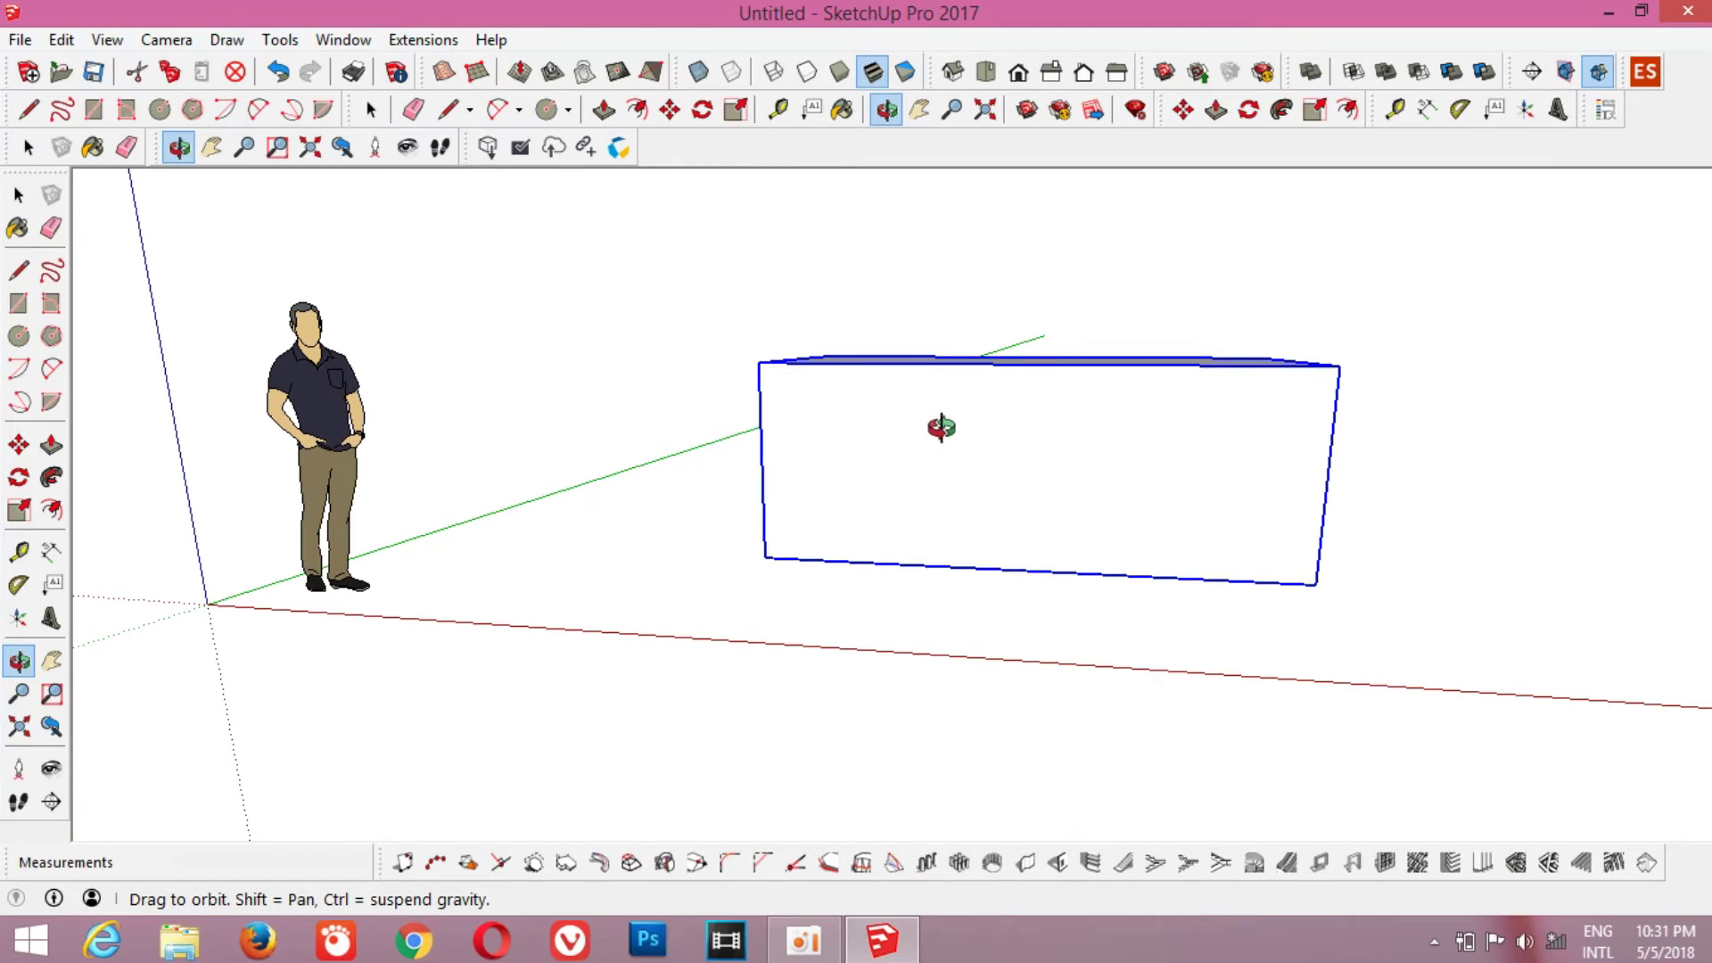
mouse_move(943, 304)
mouse_down()
mouse_move(1002, 489)
mouse_move(1127, 375)
mouse_move(972, 355)
mouse_up()
mouse_move(1362, 576)
mouse_down()
mouse_move(1453, 443)
mouse_move(1085, 466)
mouse_move(1032, 489)
mouse_move(1346, 437)
mouse_move(1480, 500)
mouse_move(1120, 420)
mouse_move(1143, 577)
mouse_move(1175, 539)
mouse_up()
mouse_move(1057, 434)
mouse_down()
mouse_move(1062, 497)
mouse_move(1005, 340)
mouse_move(1003, 386)
mouse_up()
mouse_move(649, 316)
mouse_down()
mouse_move(749, 371)
mouse_move(696, 317)
mouse_move(899, 419)
mouse_move(819, 425)
mouse_up()
scroll(746, 310, down, 3)
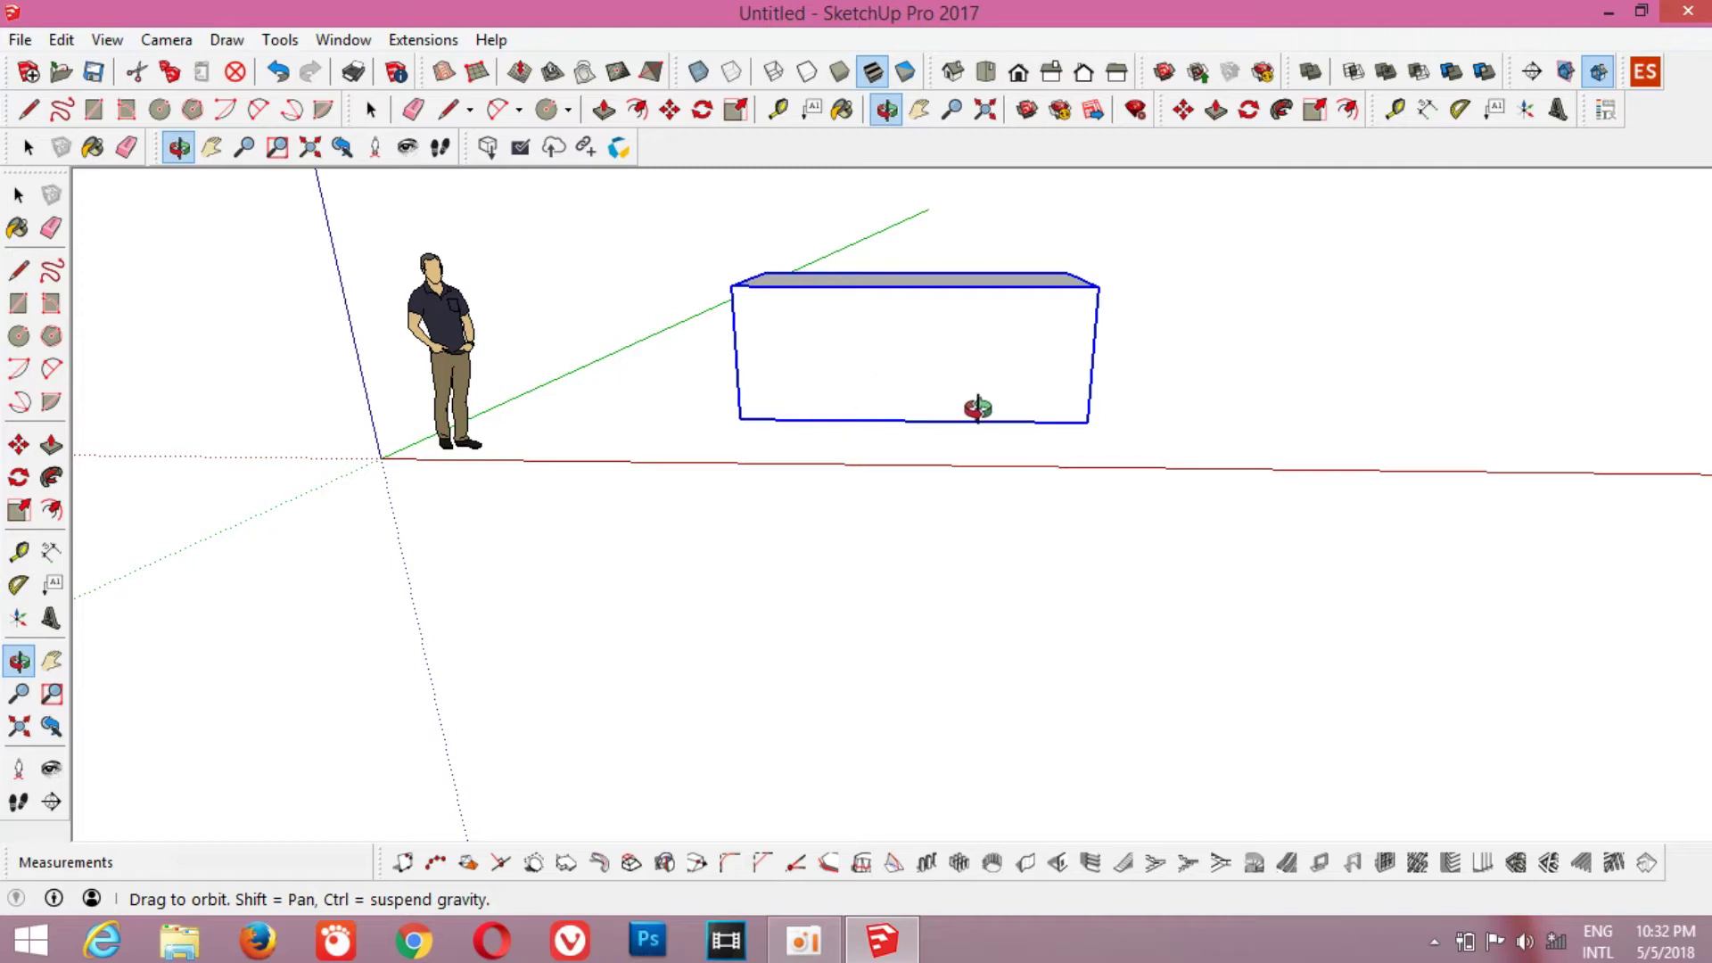
click(986, 71)
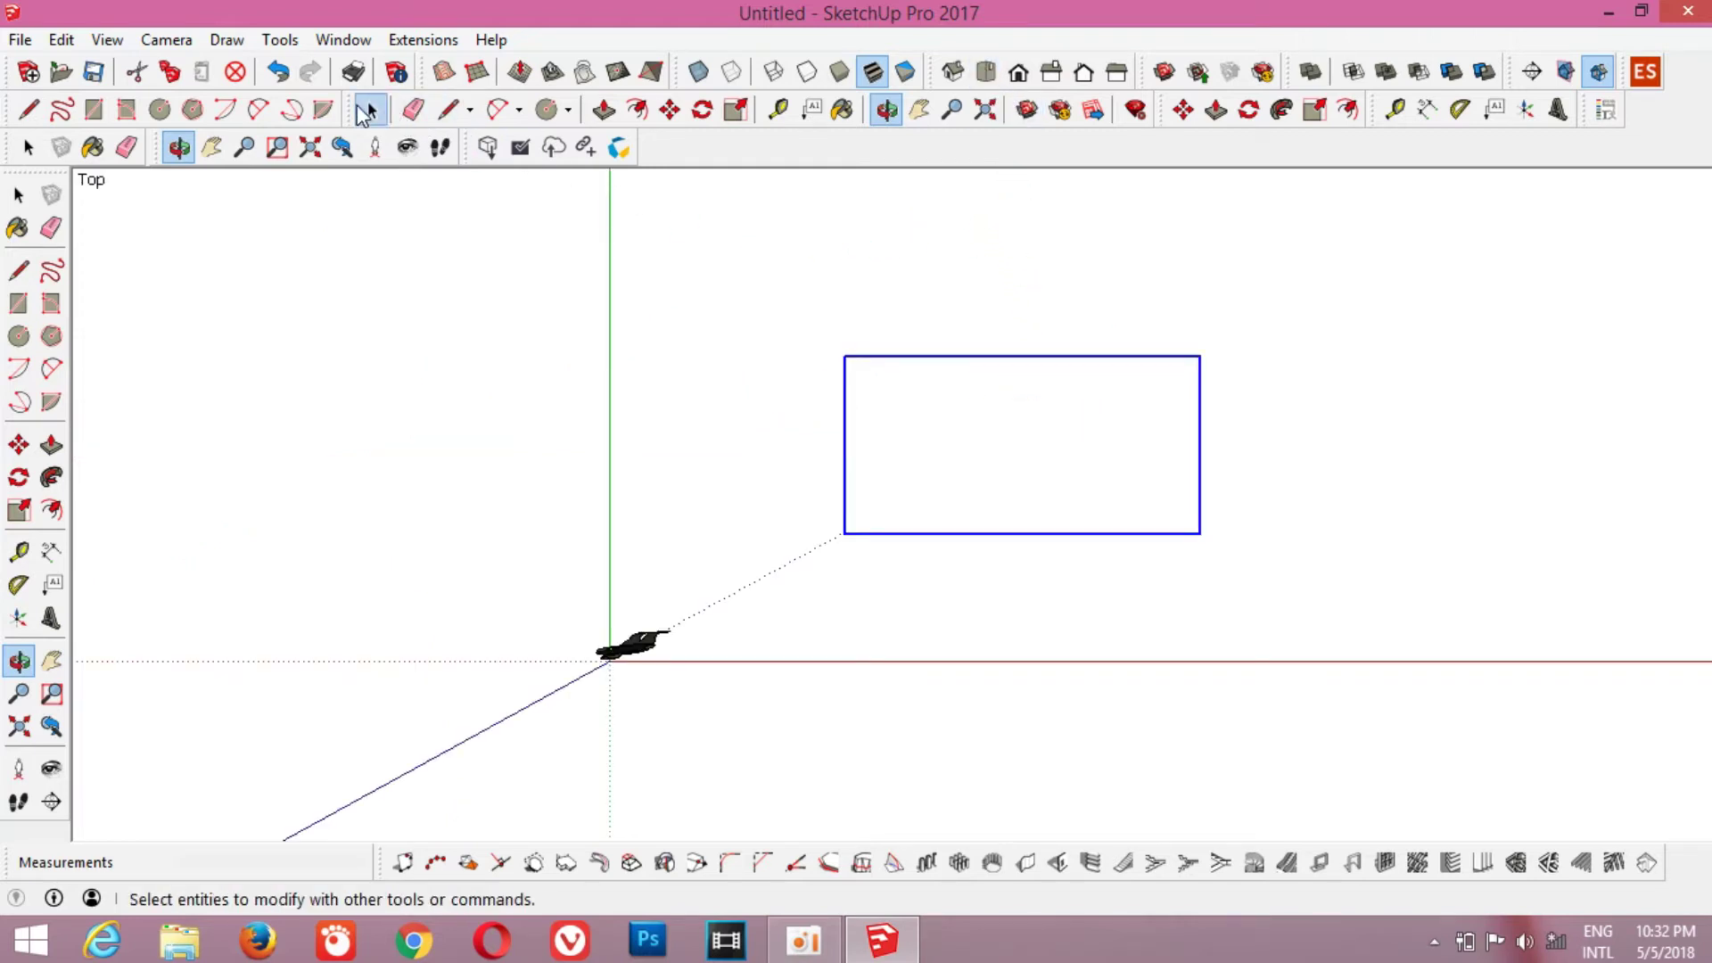
- Draw a thin rectangular strip face beyond the box in top view
click(372, 109)
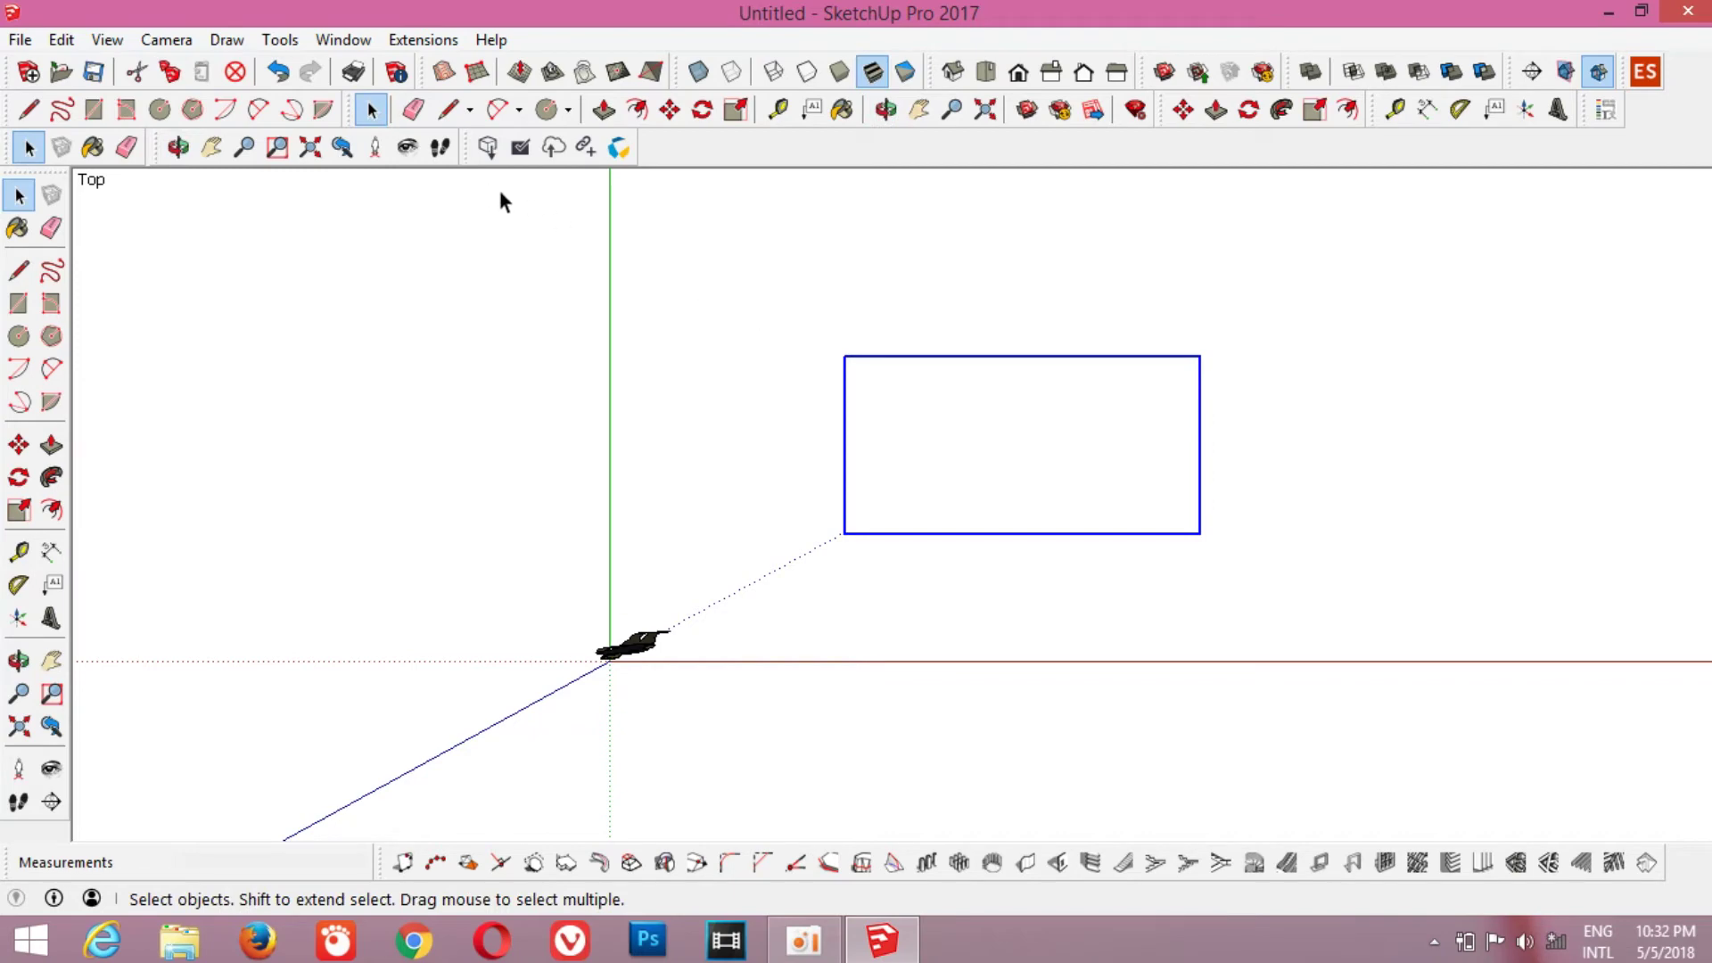
click(447, 109)
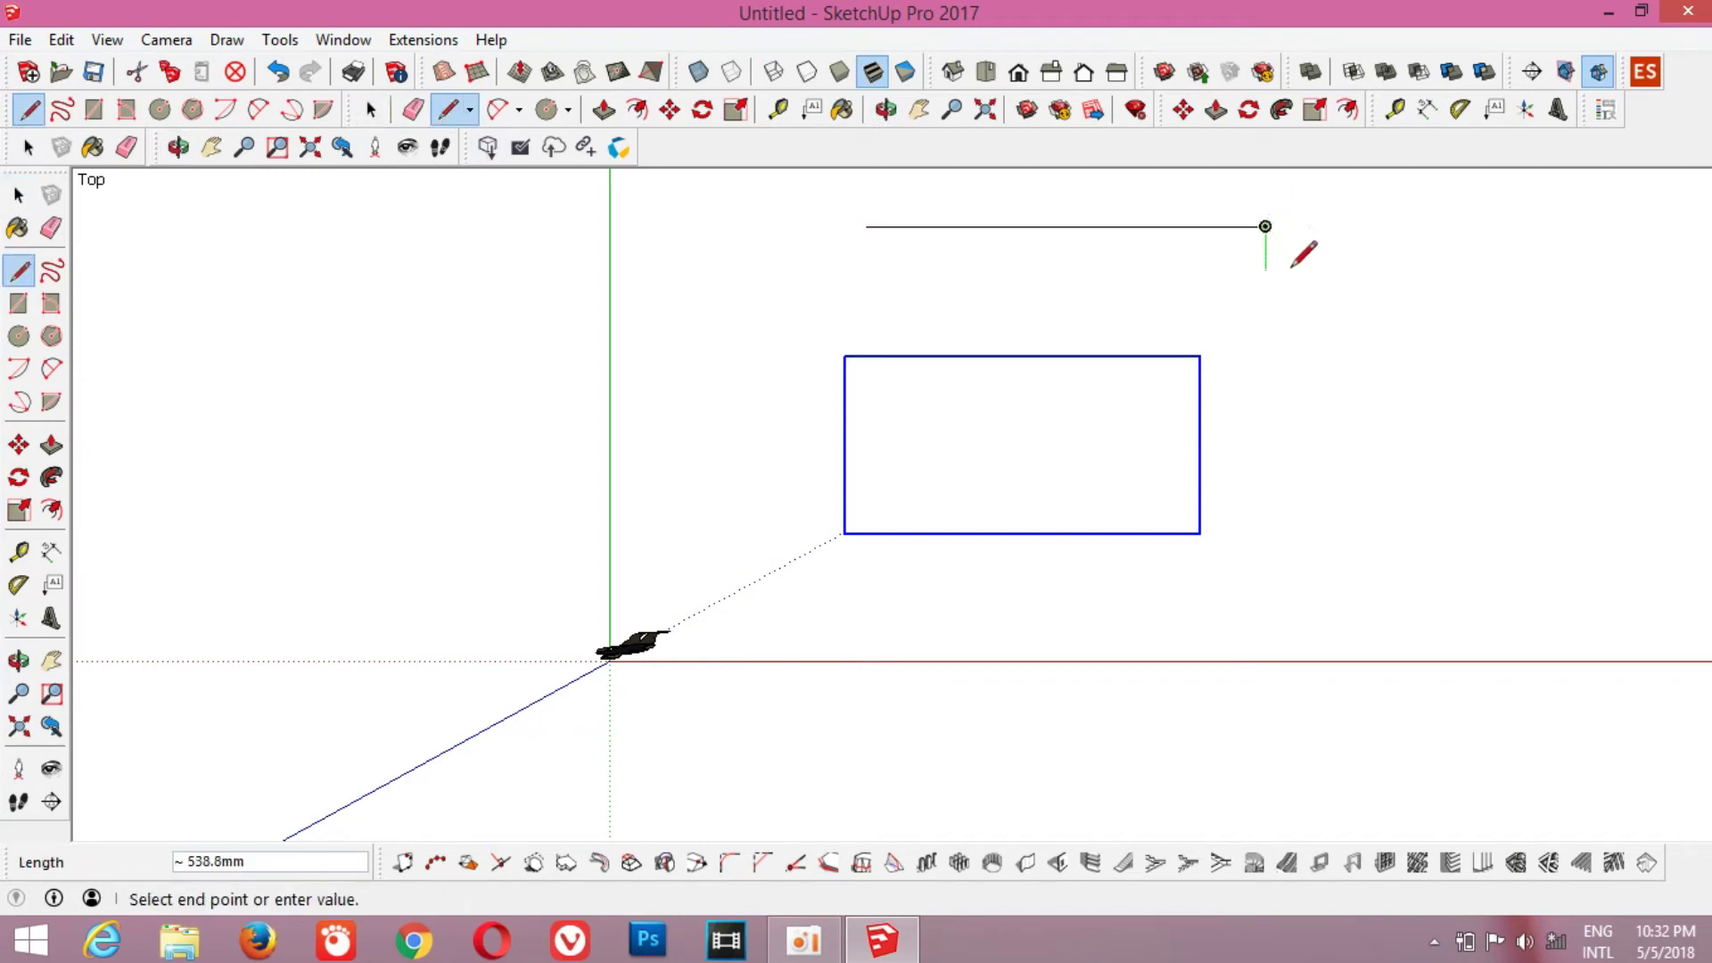
click(866, 271)
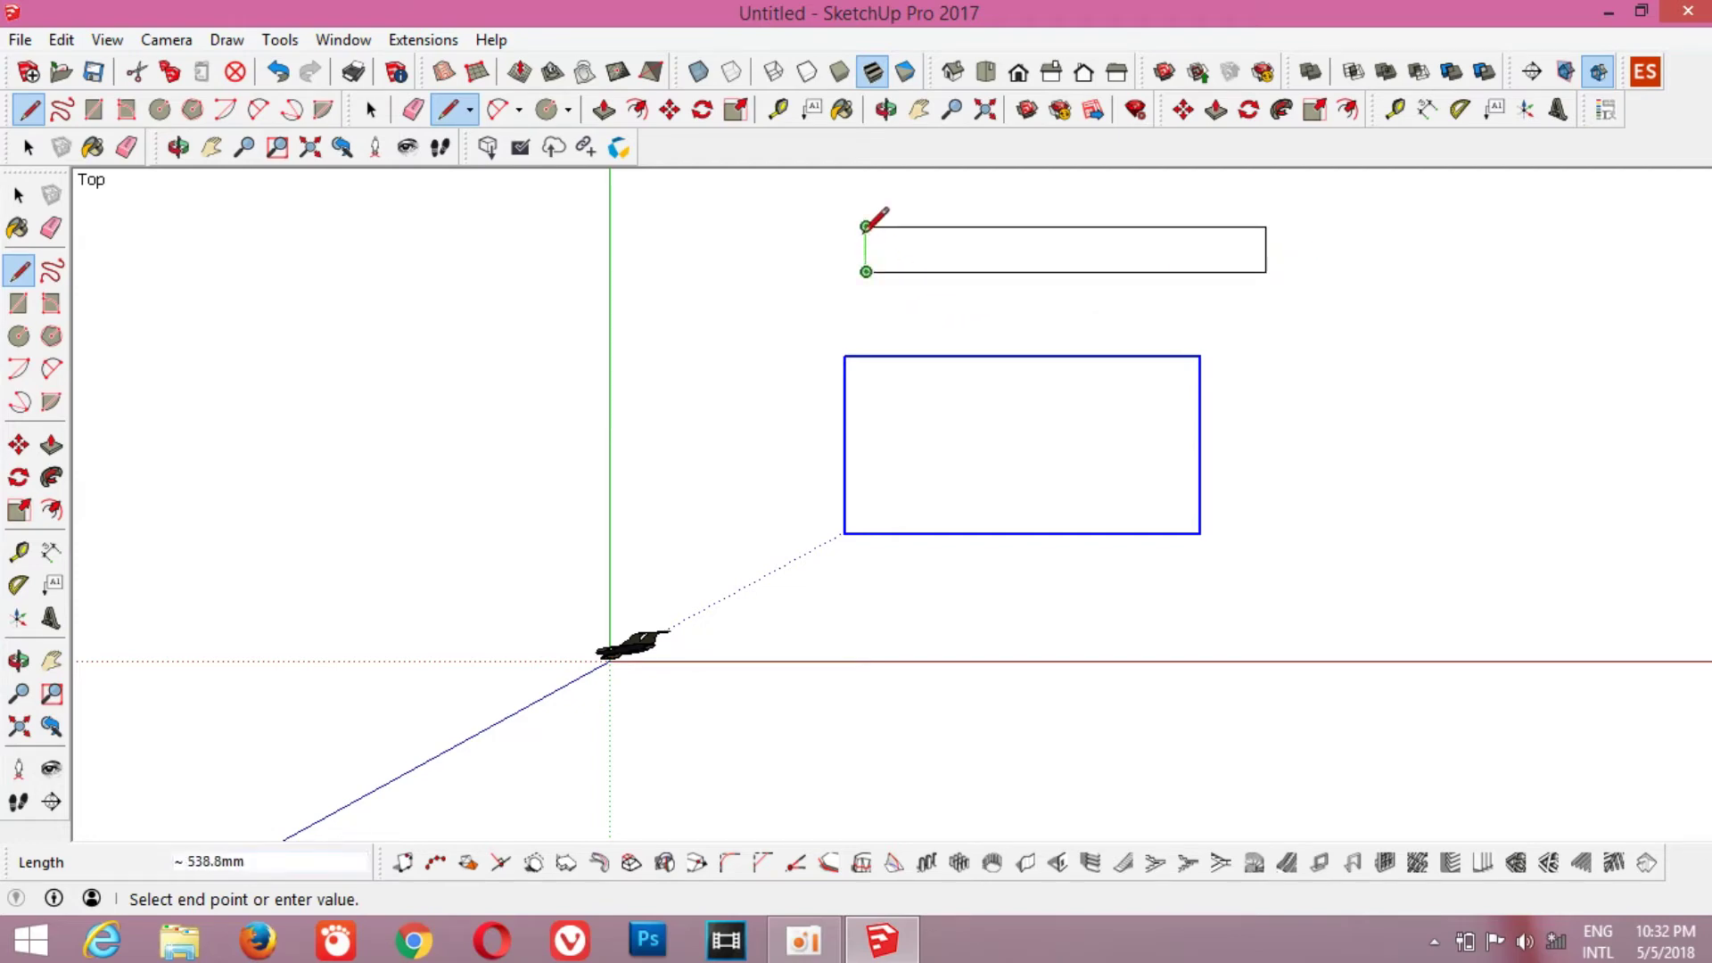
click(866, 226)
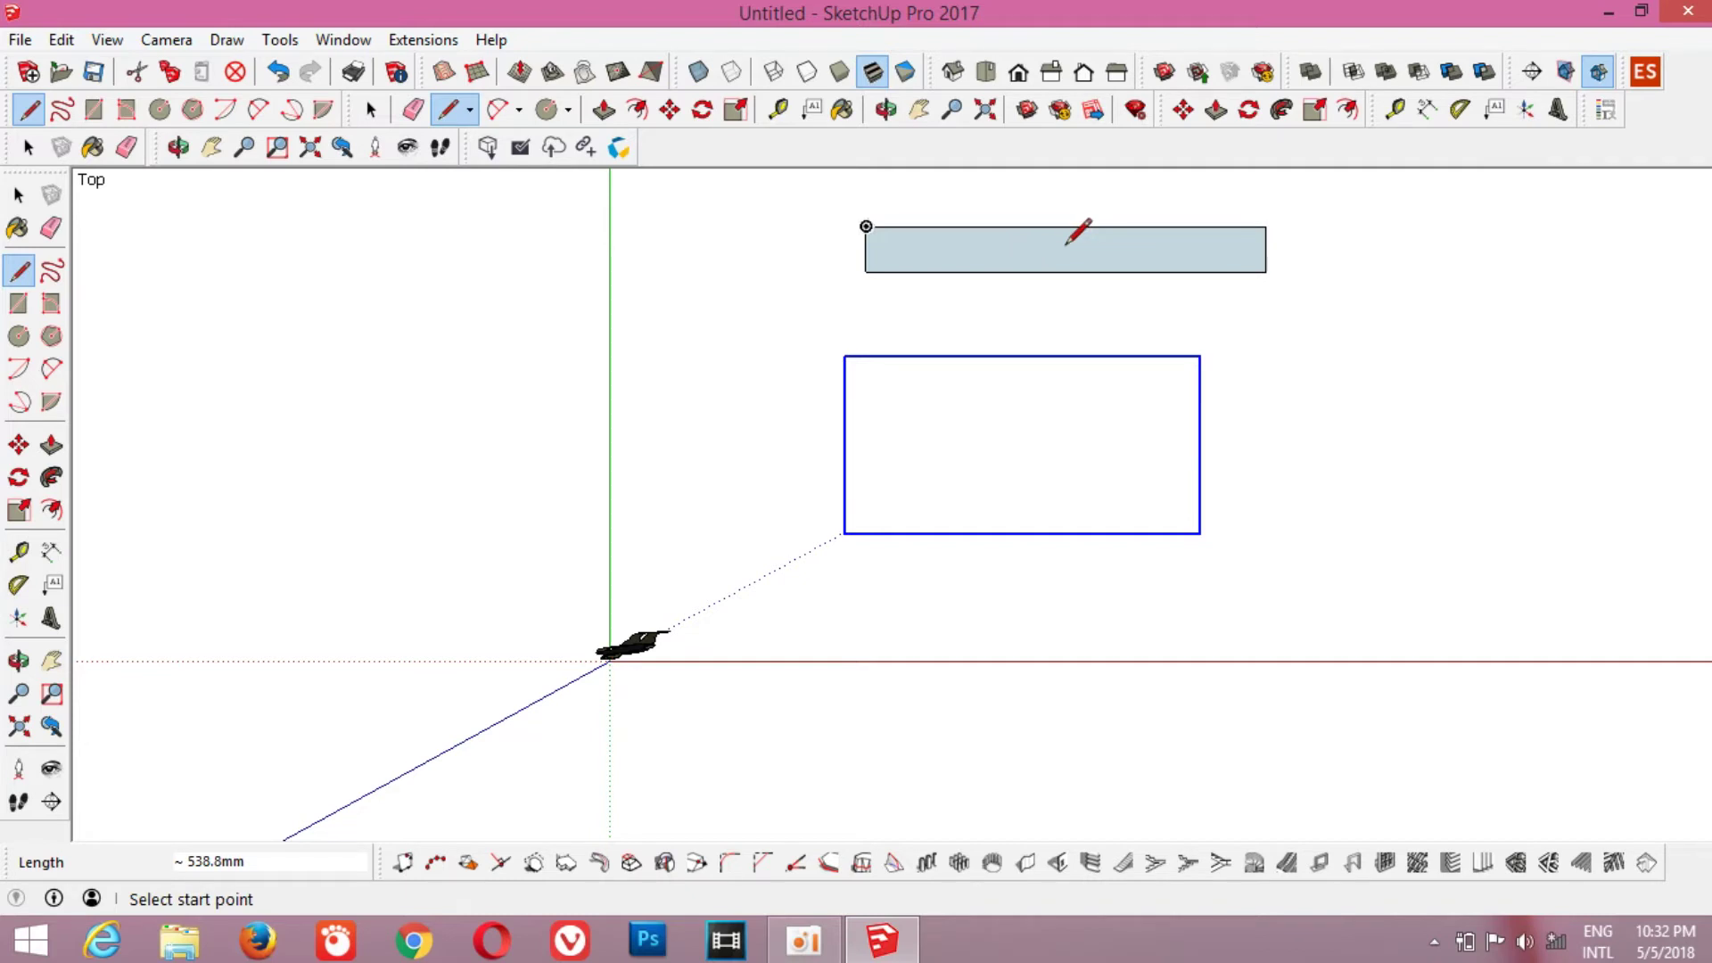
click(637, 109)
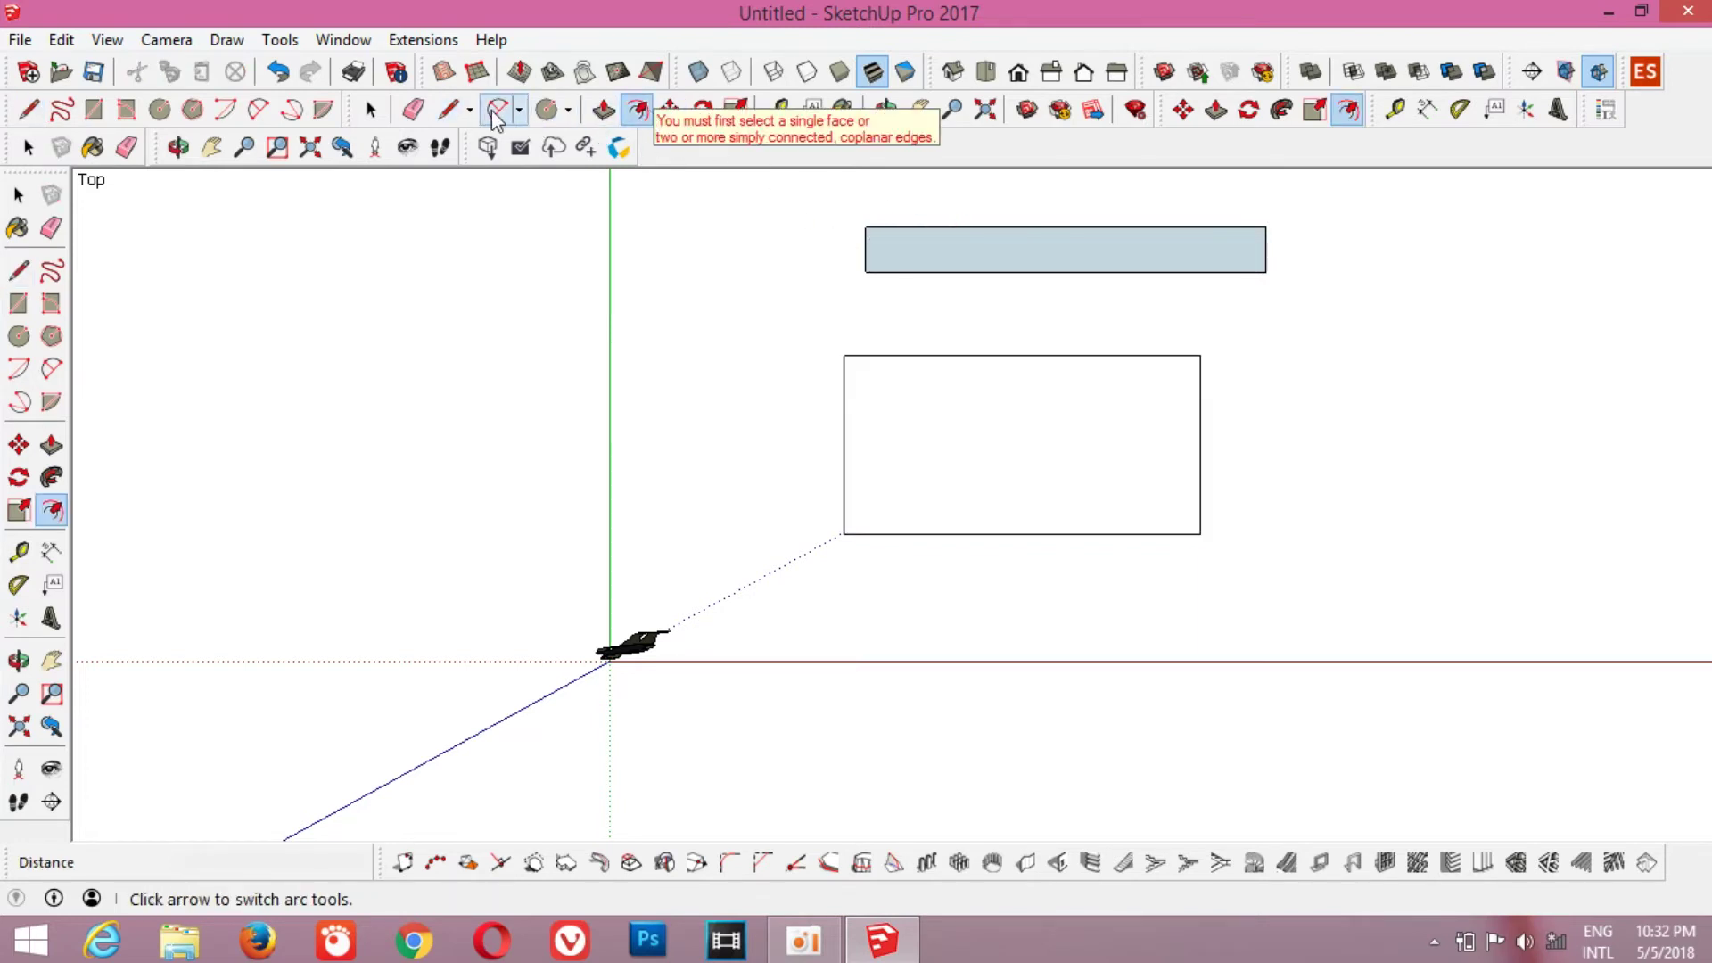
- Select the strip face and offset its outline outward twice into two nested borders
click(866, 252)
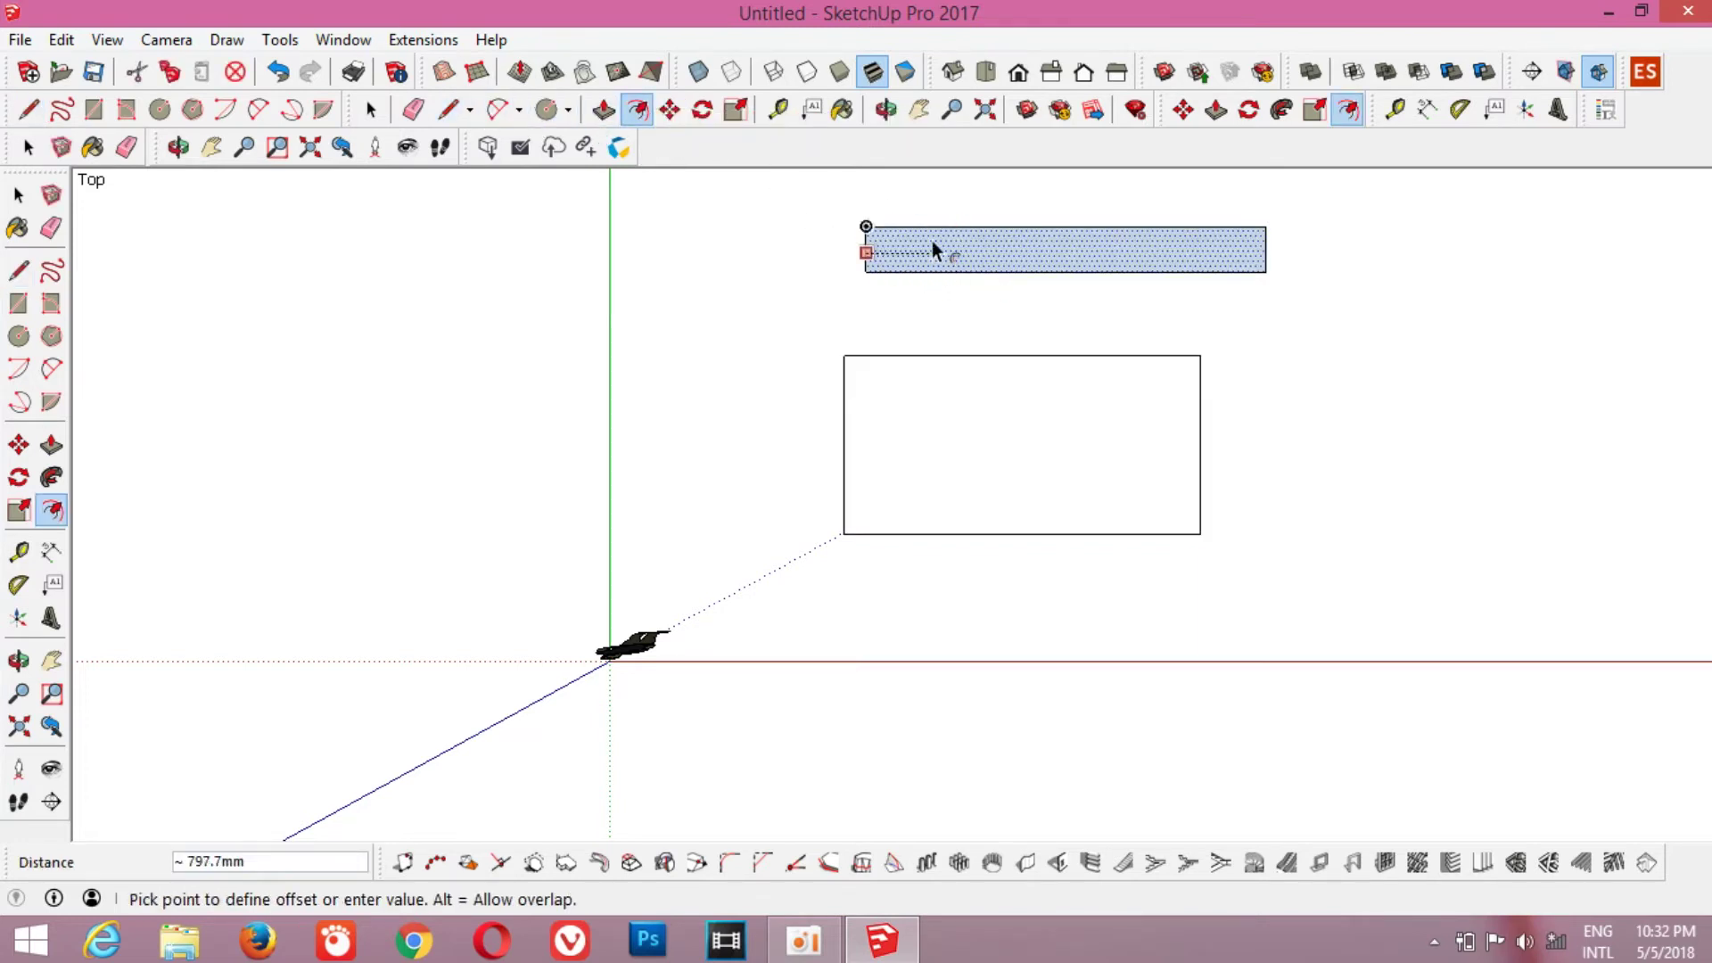
click(371, 109)
click(850, 230)
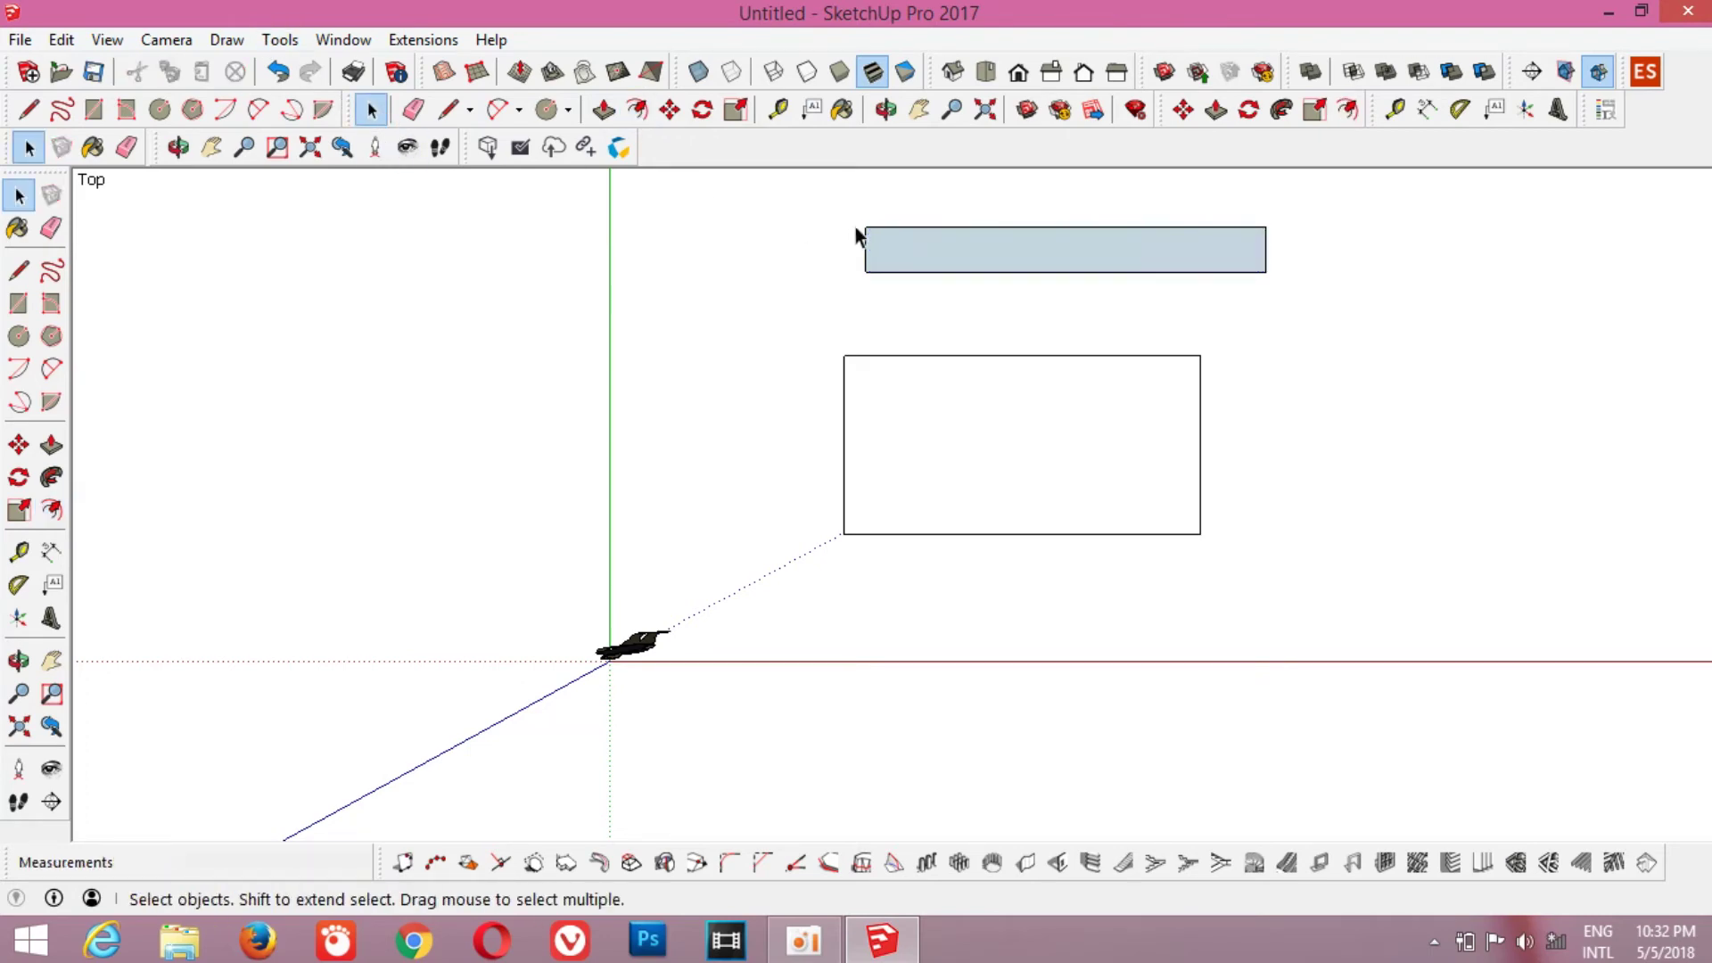
click(891, 250)
click(644, 115)
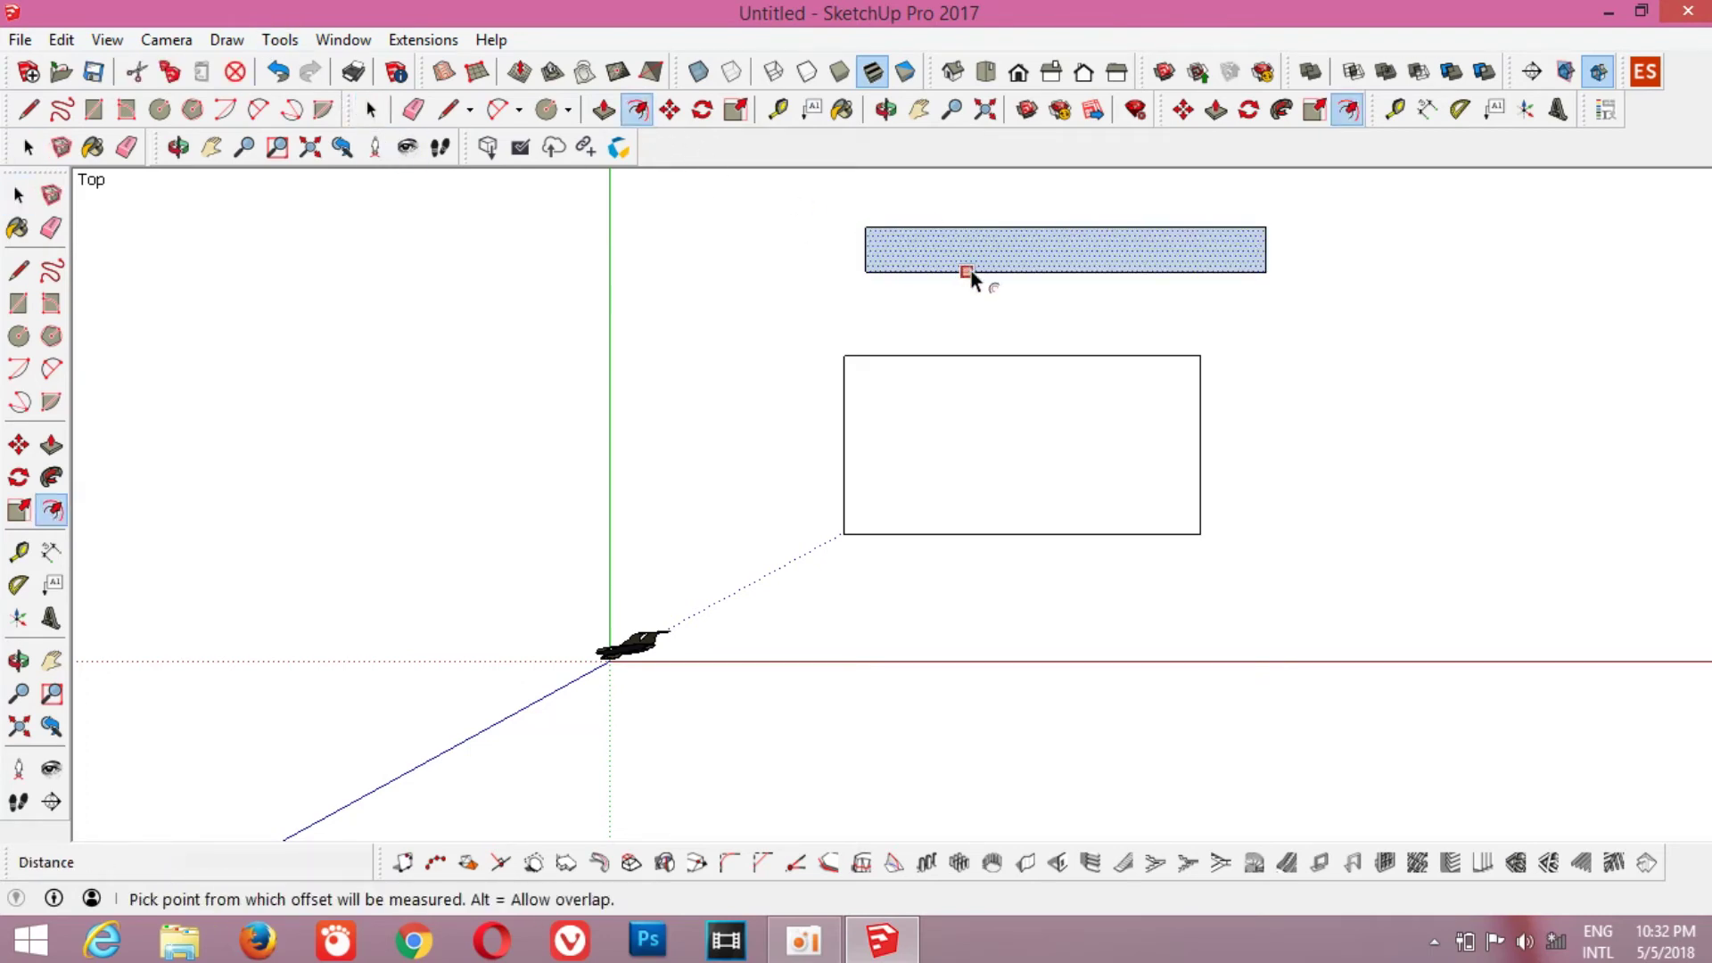
click(983, 272)
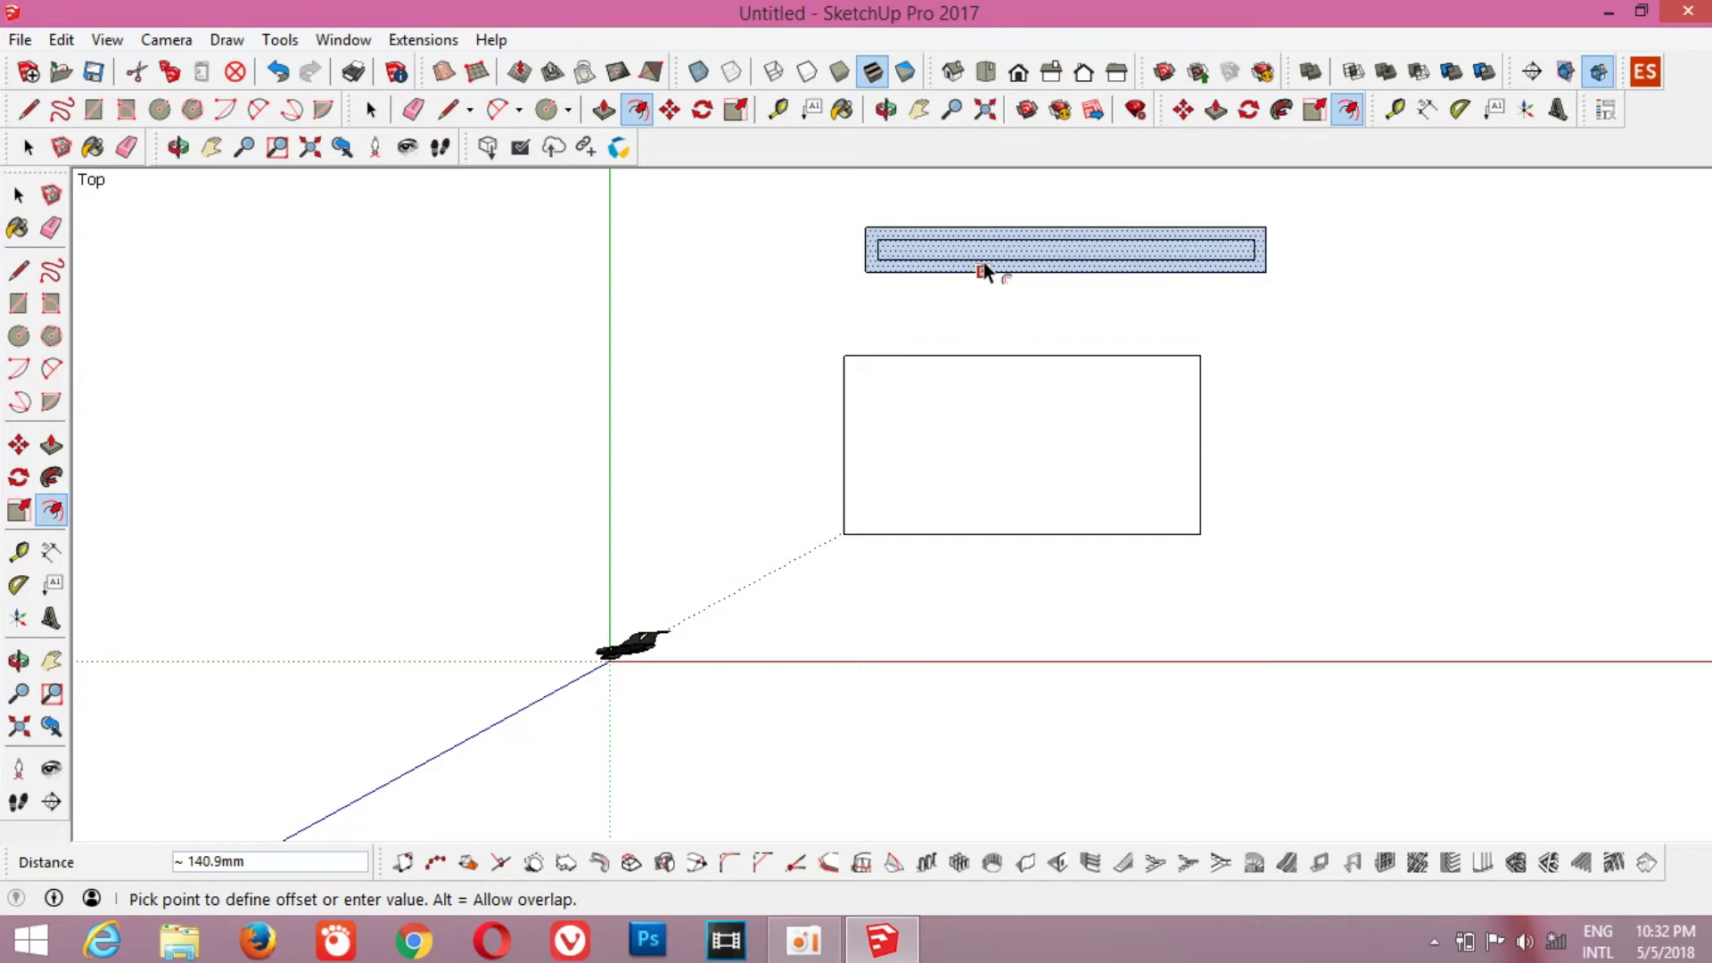
click(988, 289)
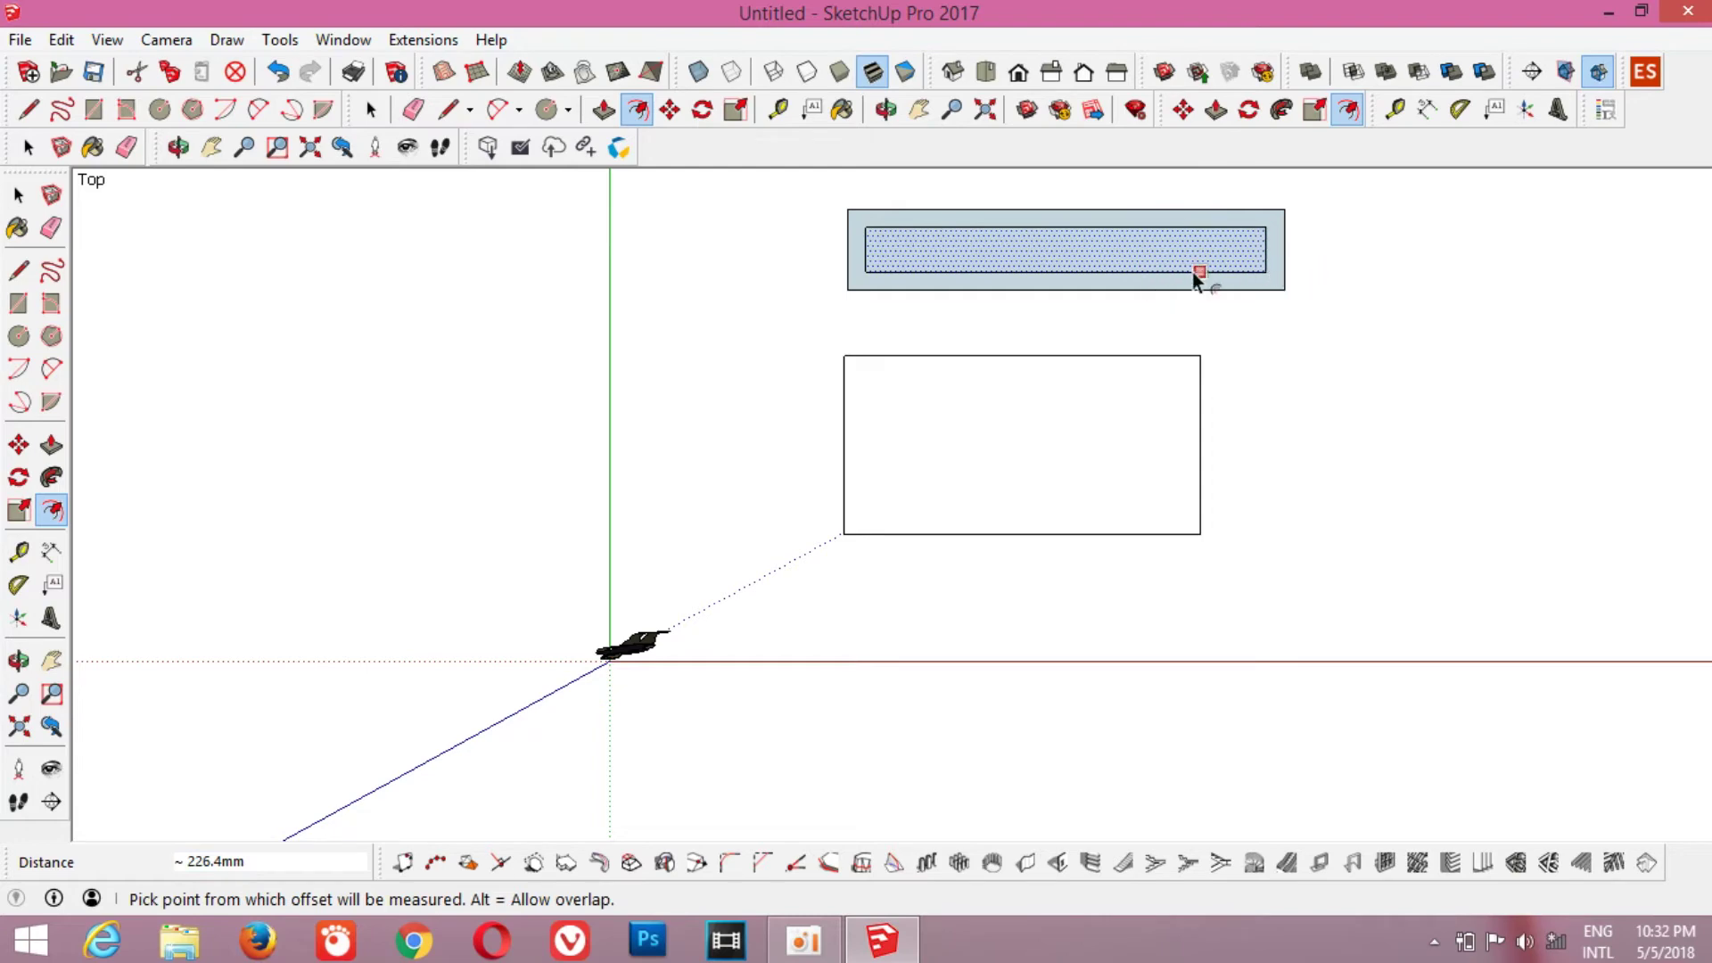
click(1150, 283)
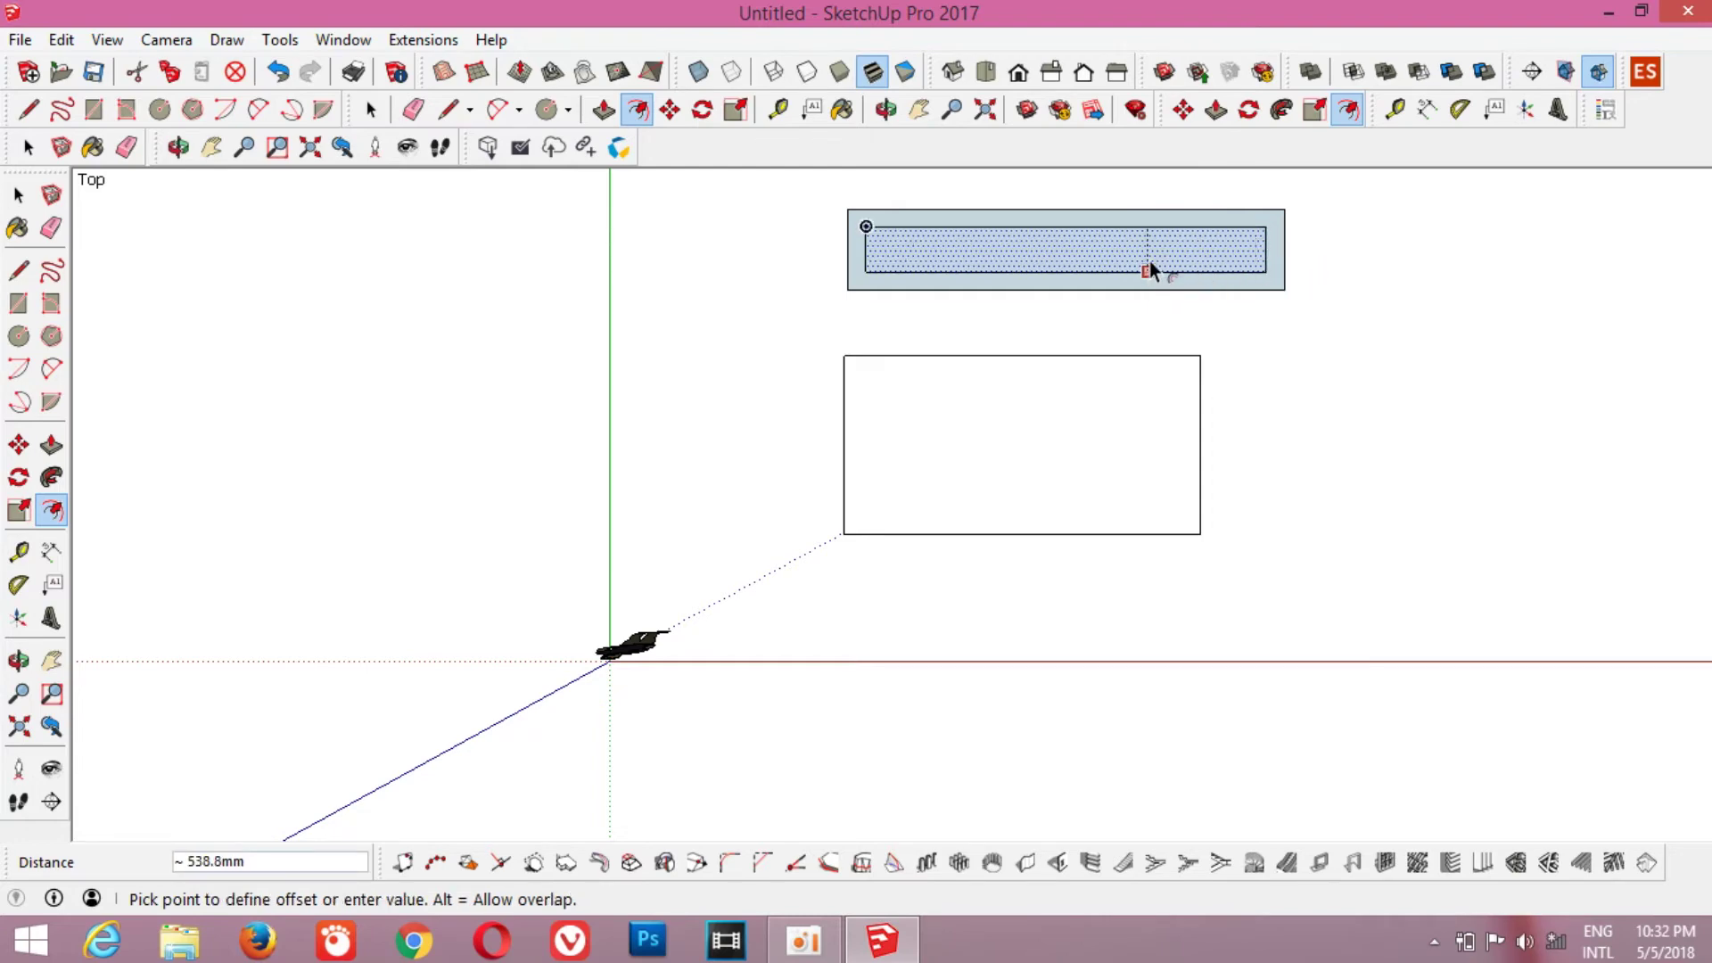
click(1150, 318)
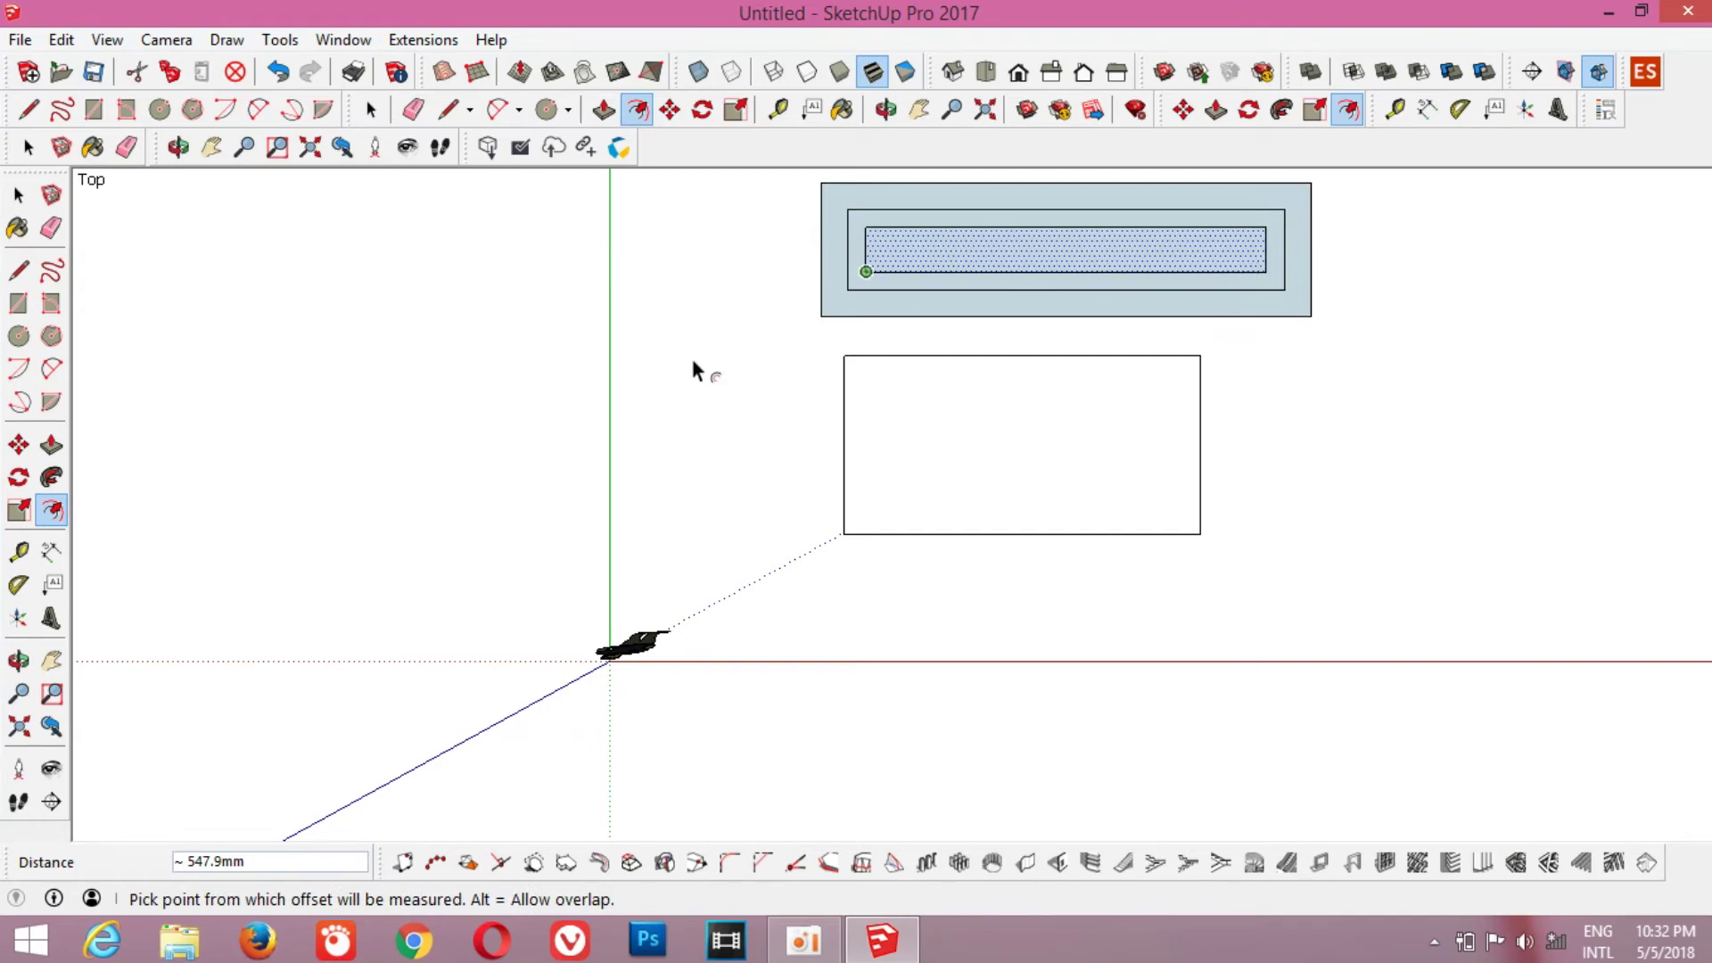
key(space)
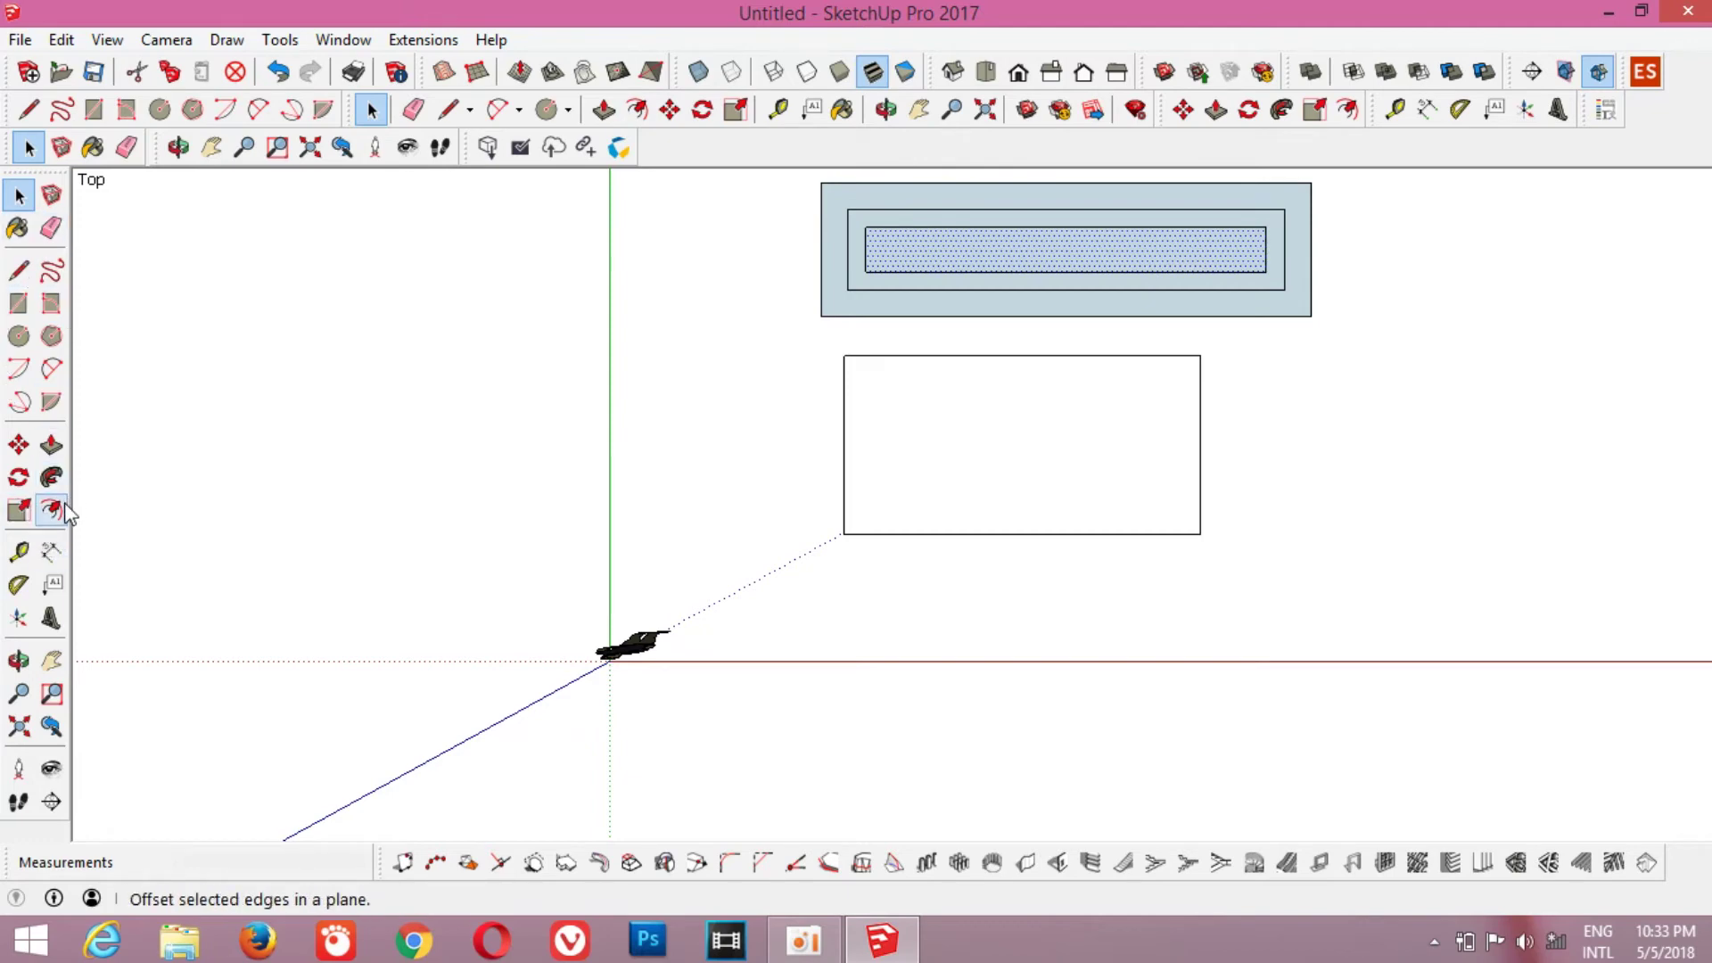
- Offset the strip's edge a narrow distance to add an outline just outside it
click(637, 109)
click(1125, 273)
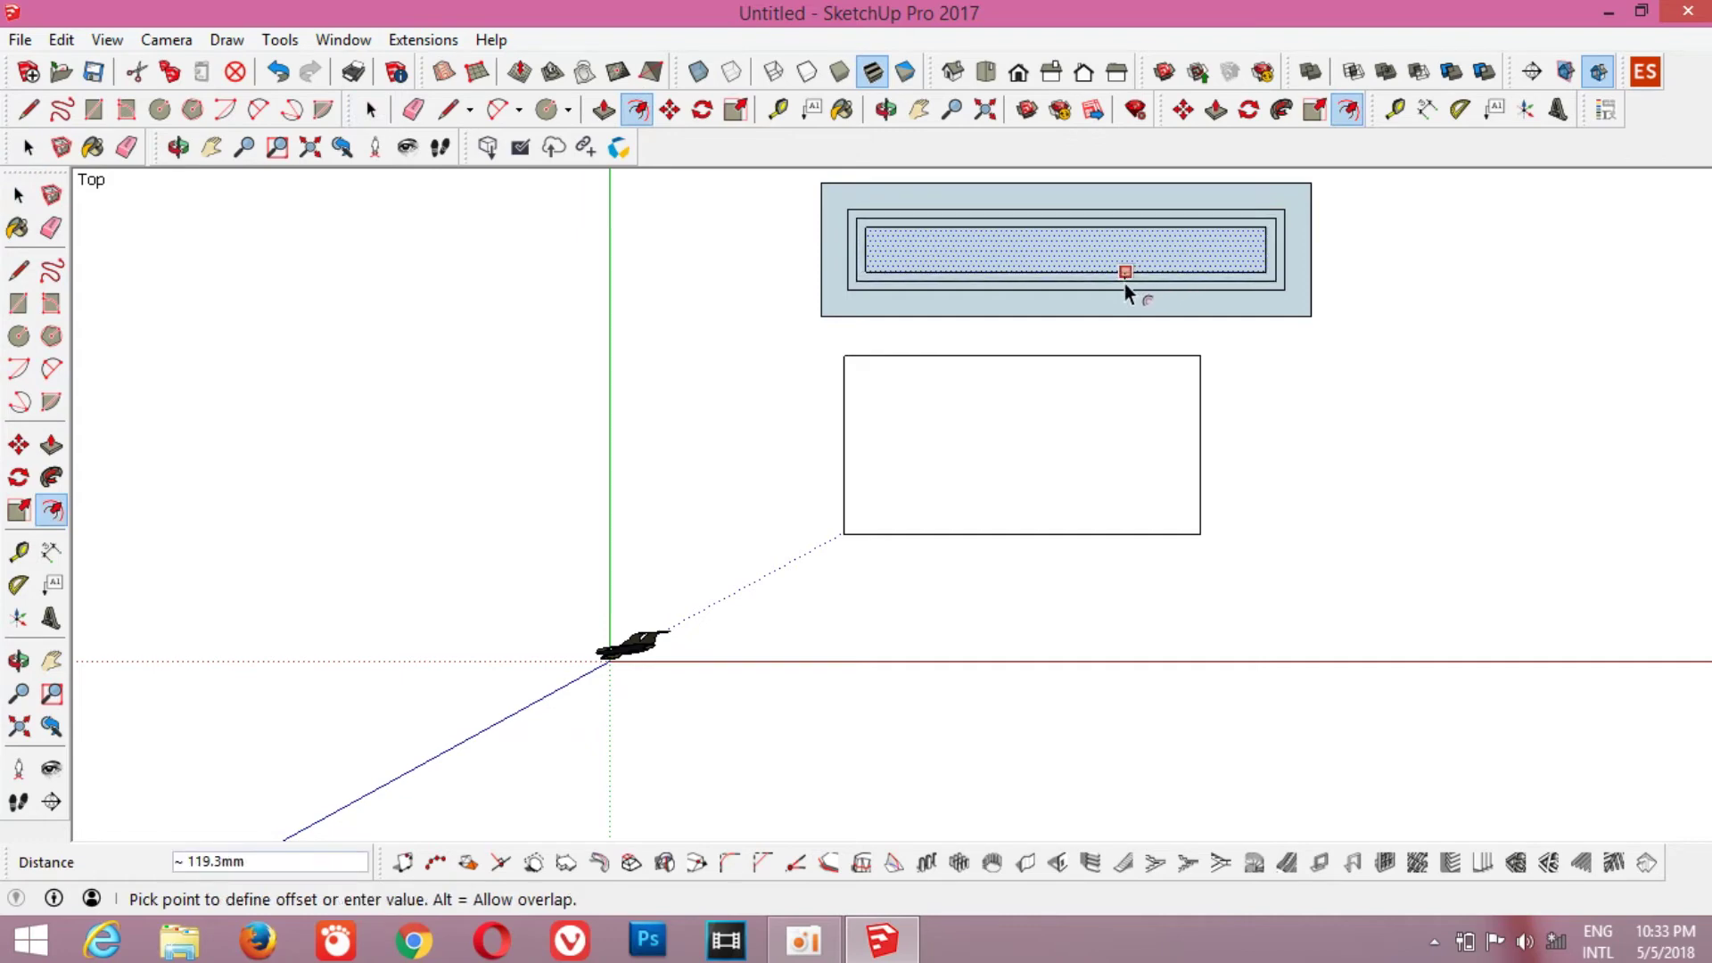
click(1126, 287)
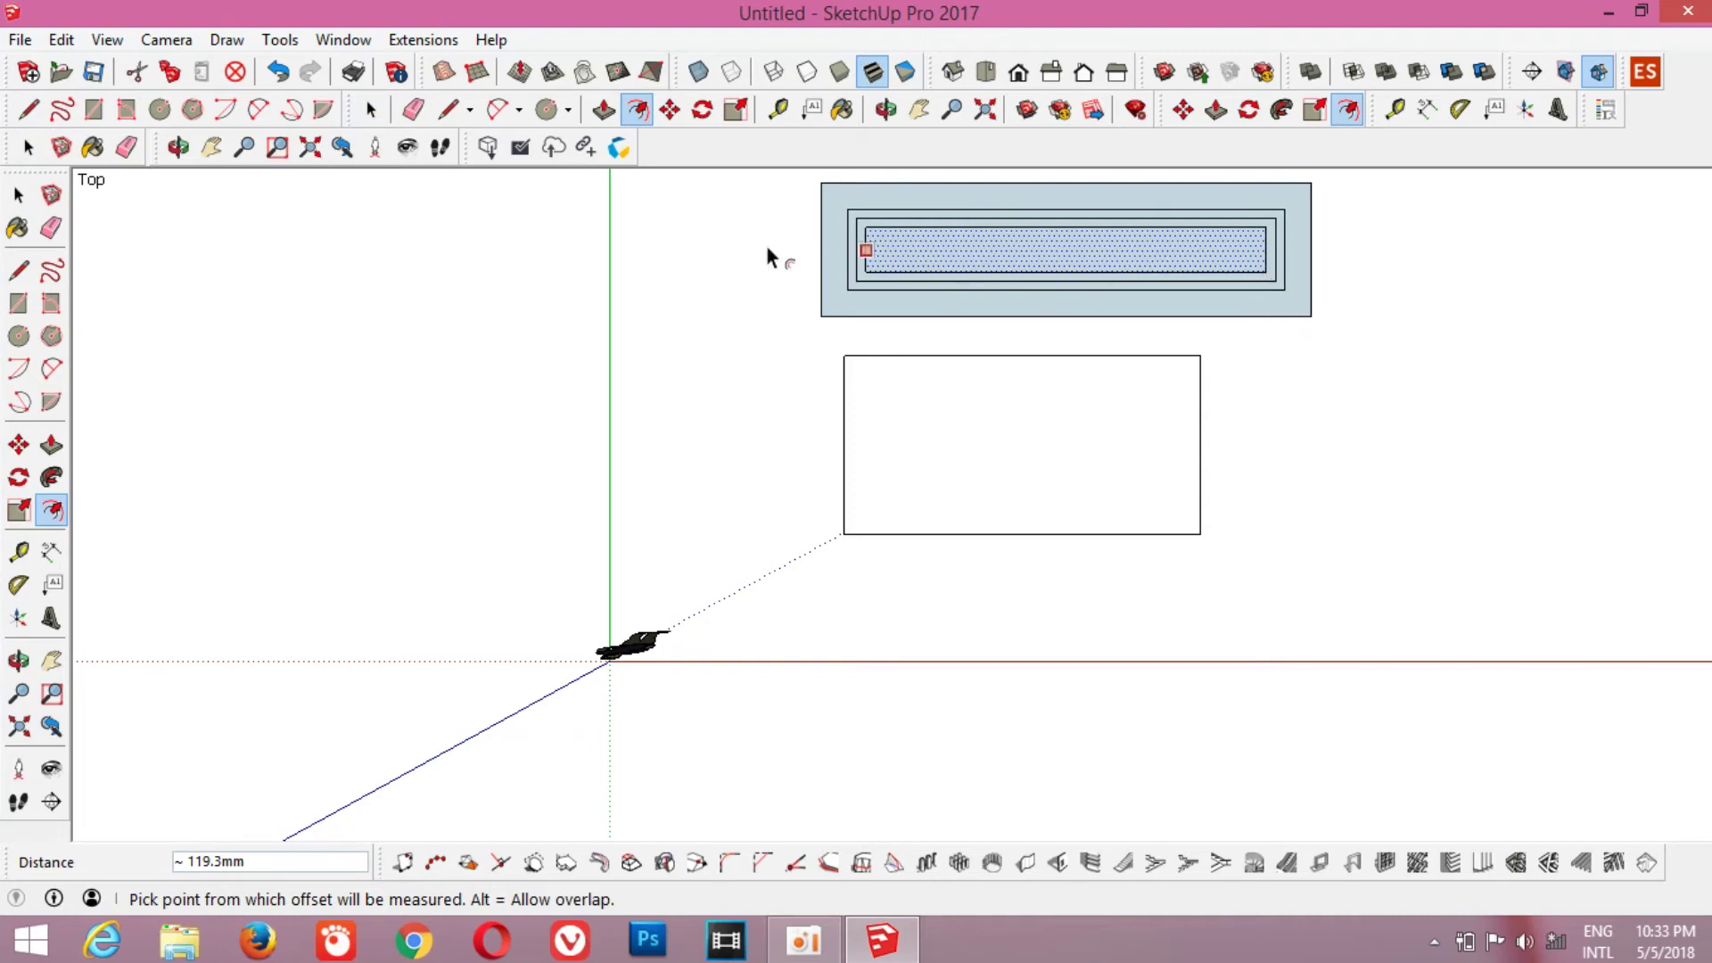
click(371, 109)
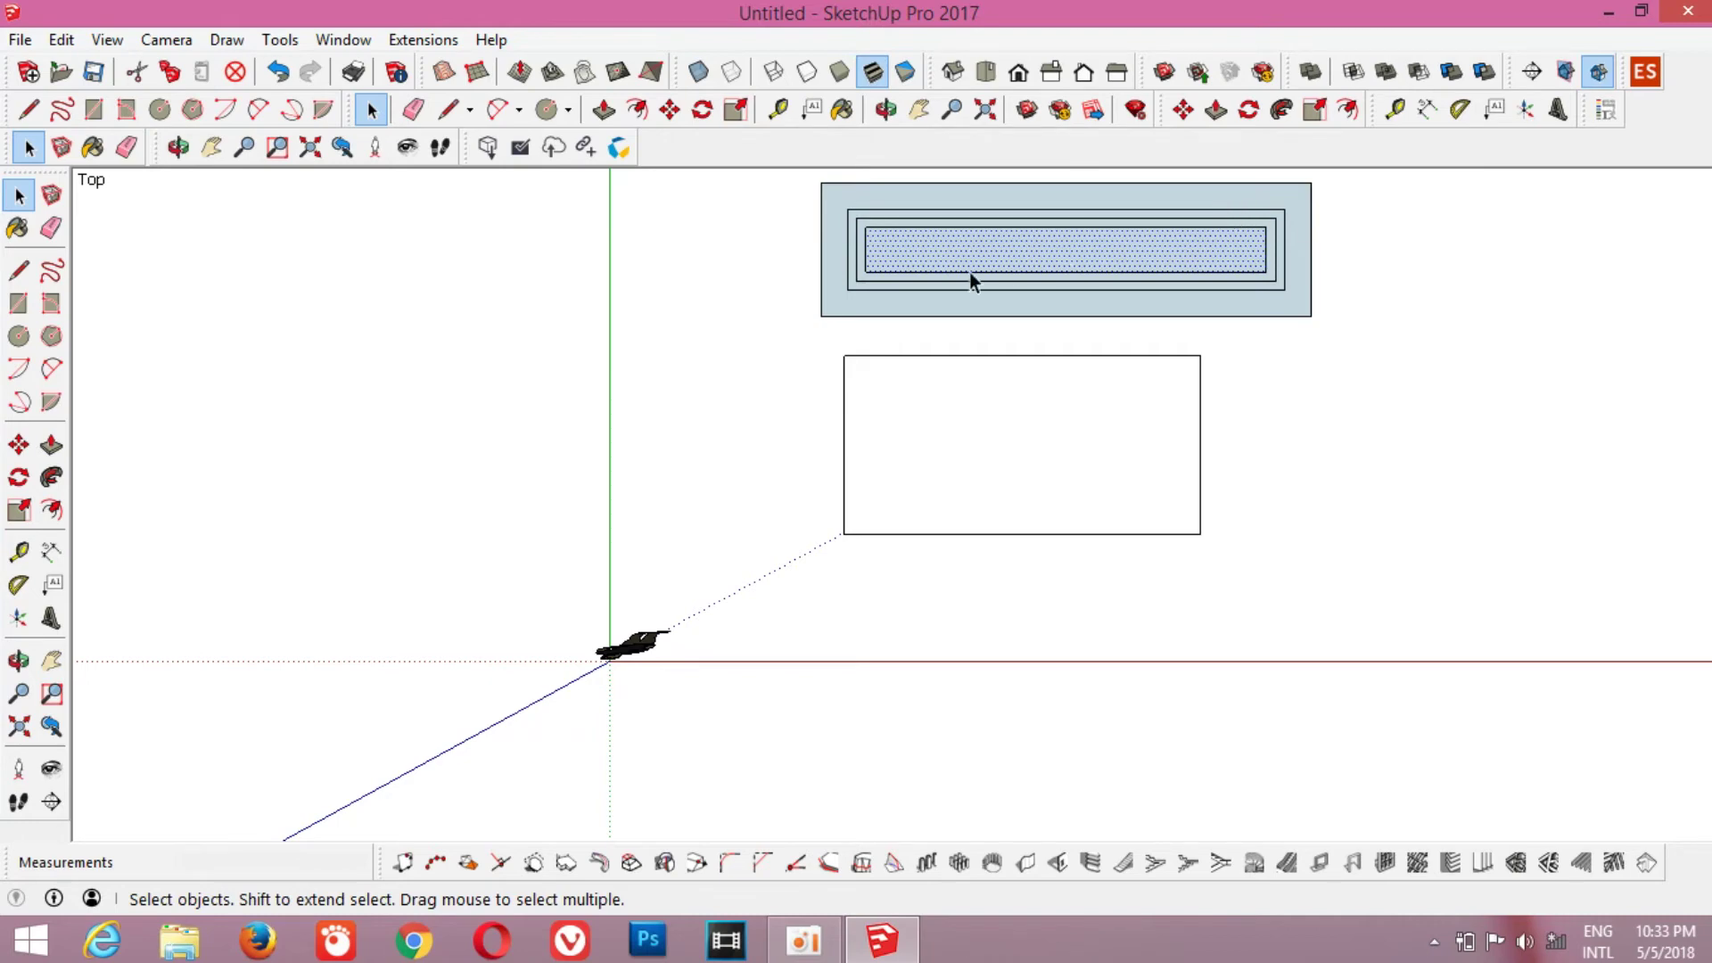
- Switch to Iso view and open the Metal materials library with the Paint Bucket
click(952, 71)
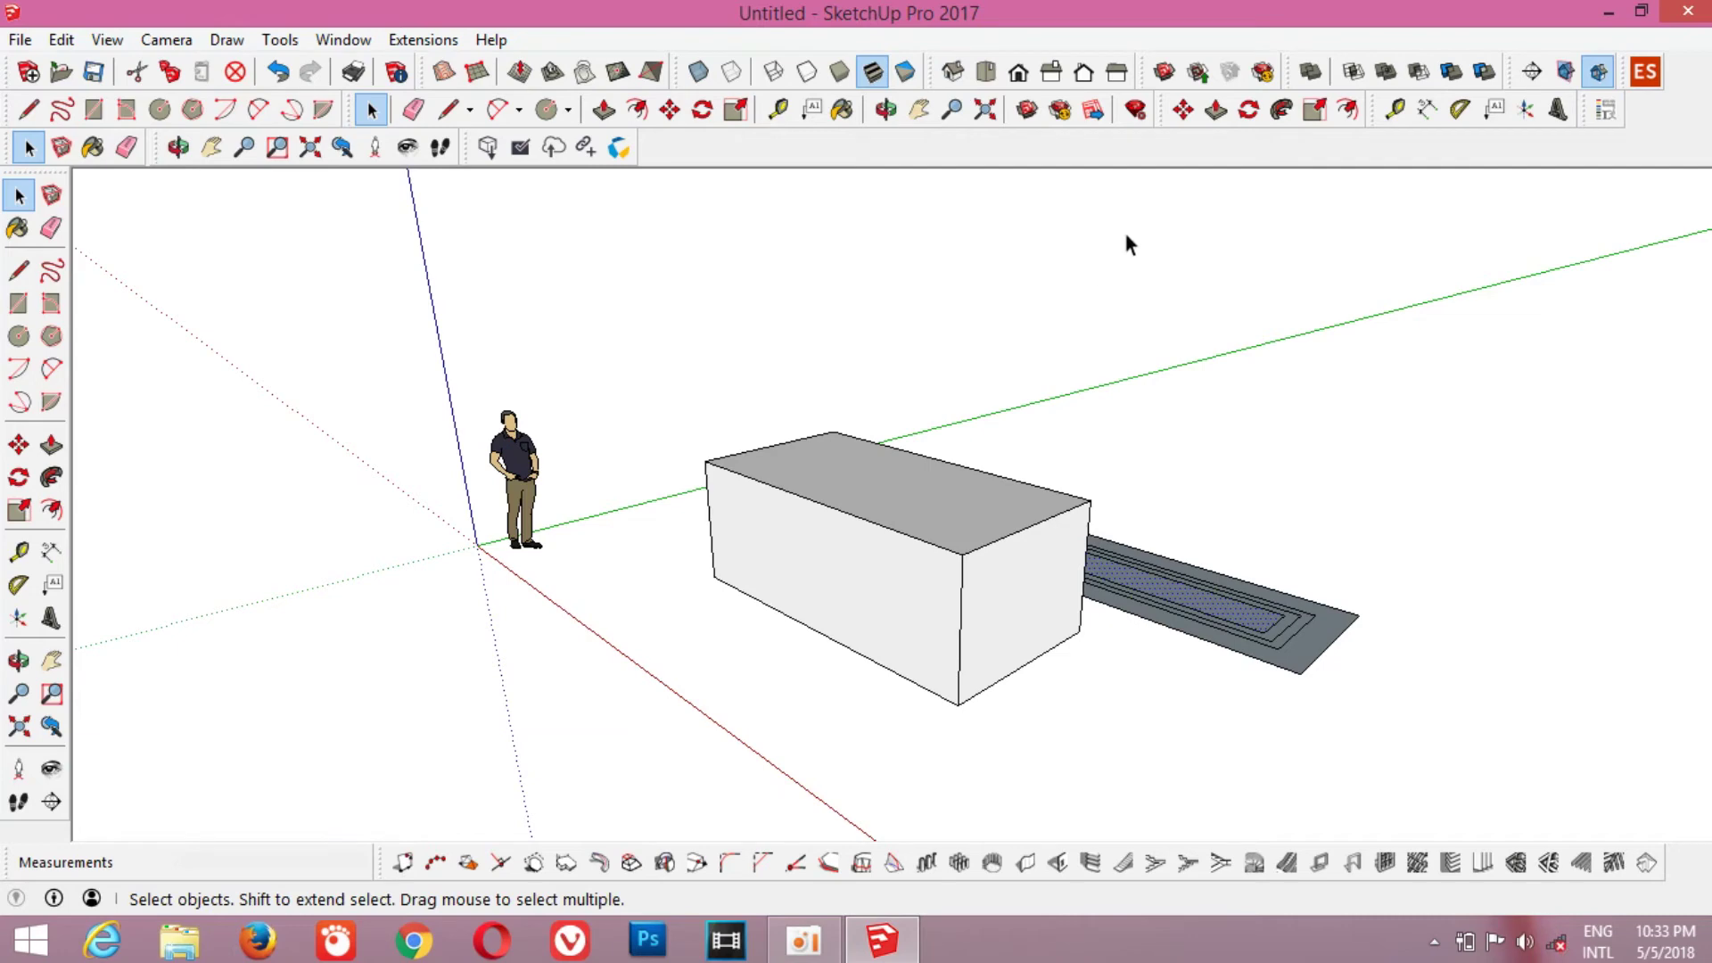
click(844, 107)
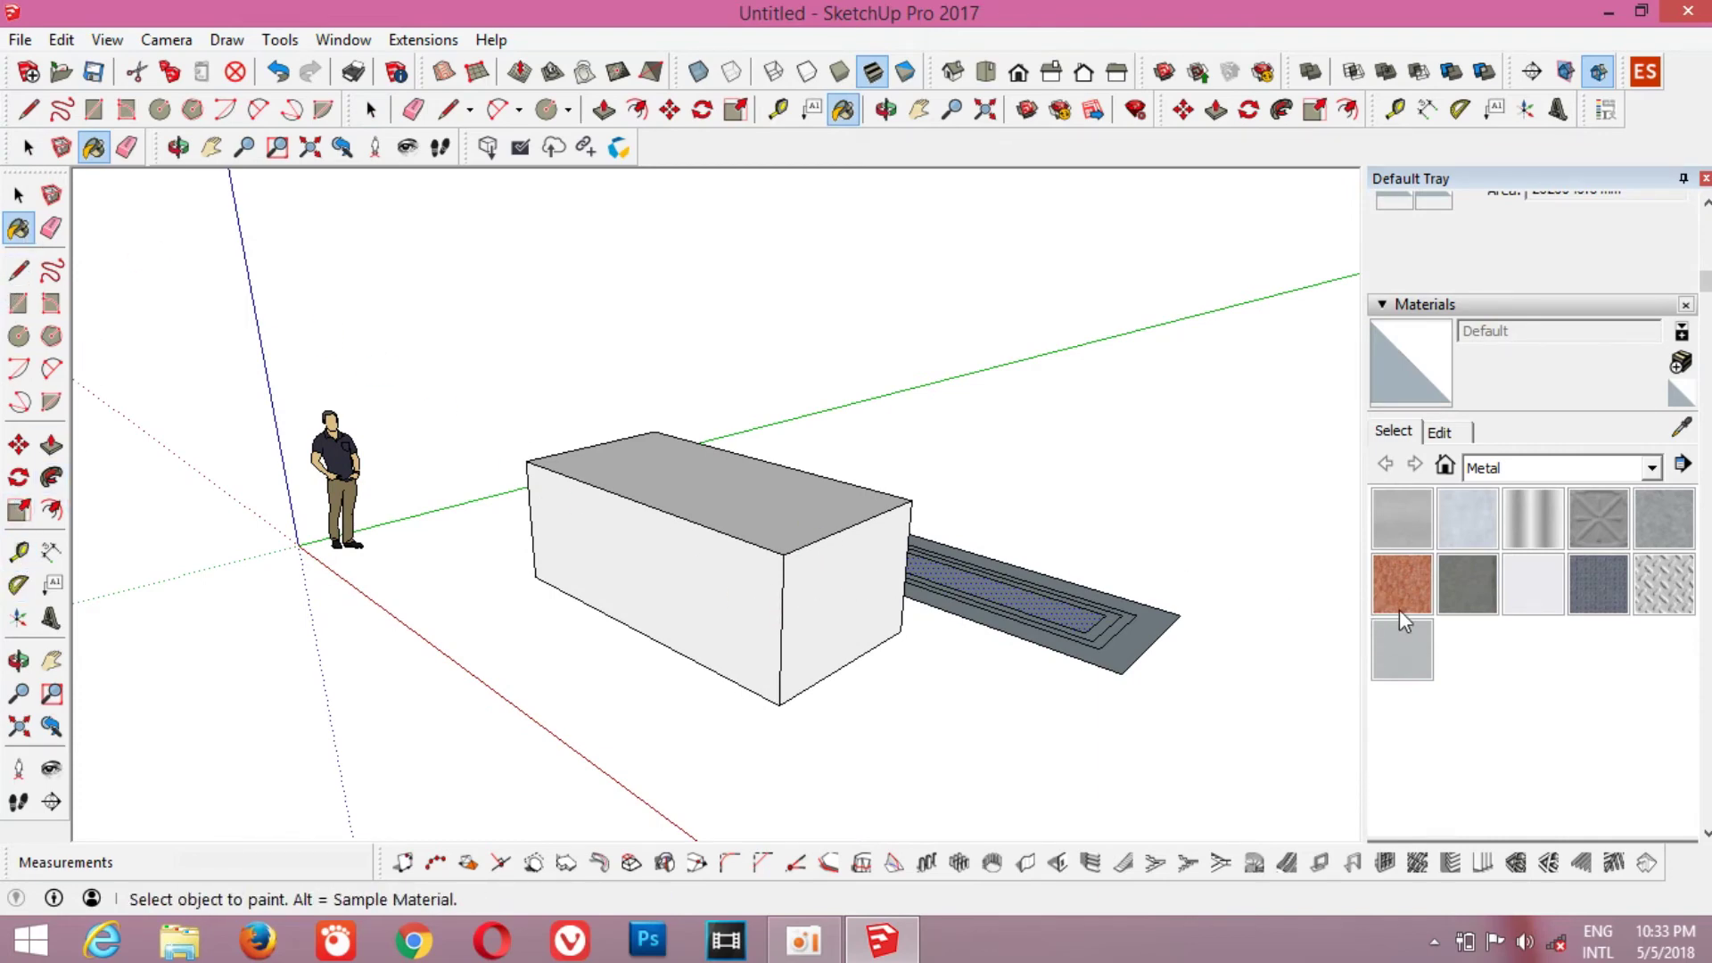
- Paint the box with Metal Corrugated Shiny, then repaint it with Metal Steel Textured
click(1524, 534)
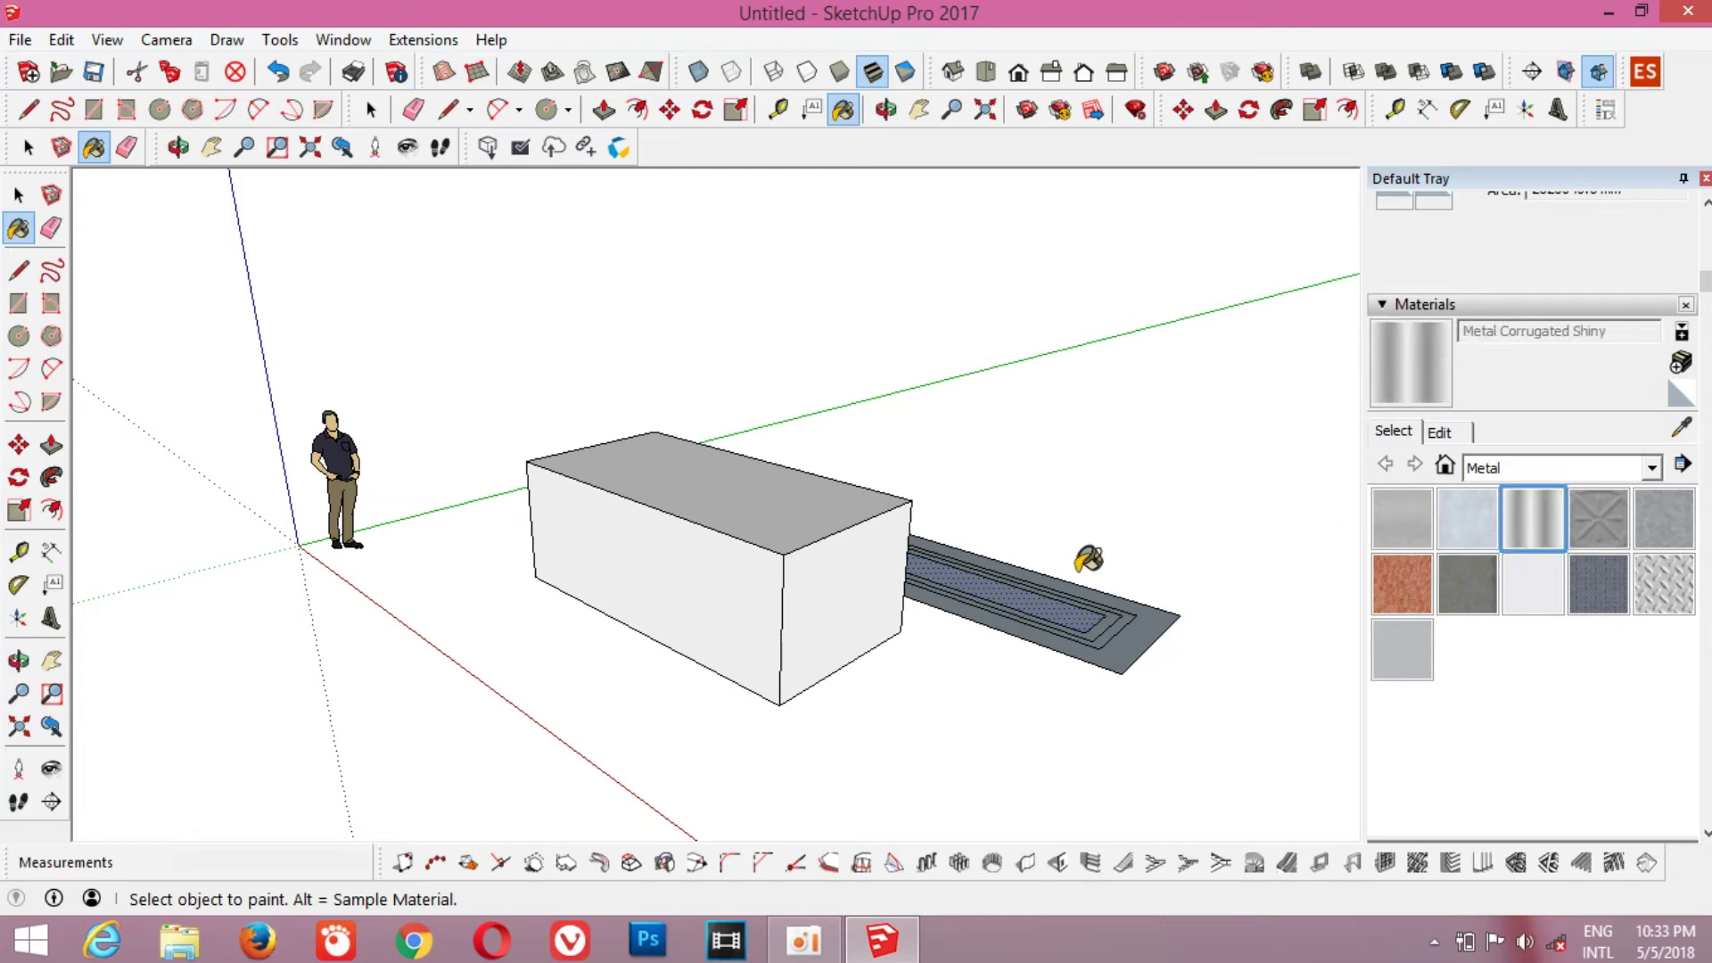
click(769, 526)
scroll(700, 524, up, 2)
scroll(684, 500, up, 3)
scroll(691, 504, up, 3)
scroll(691, 503, down, 5)
click(1605, 582)
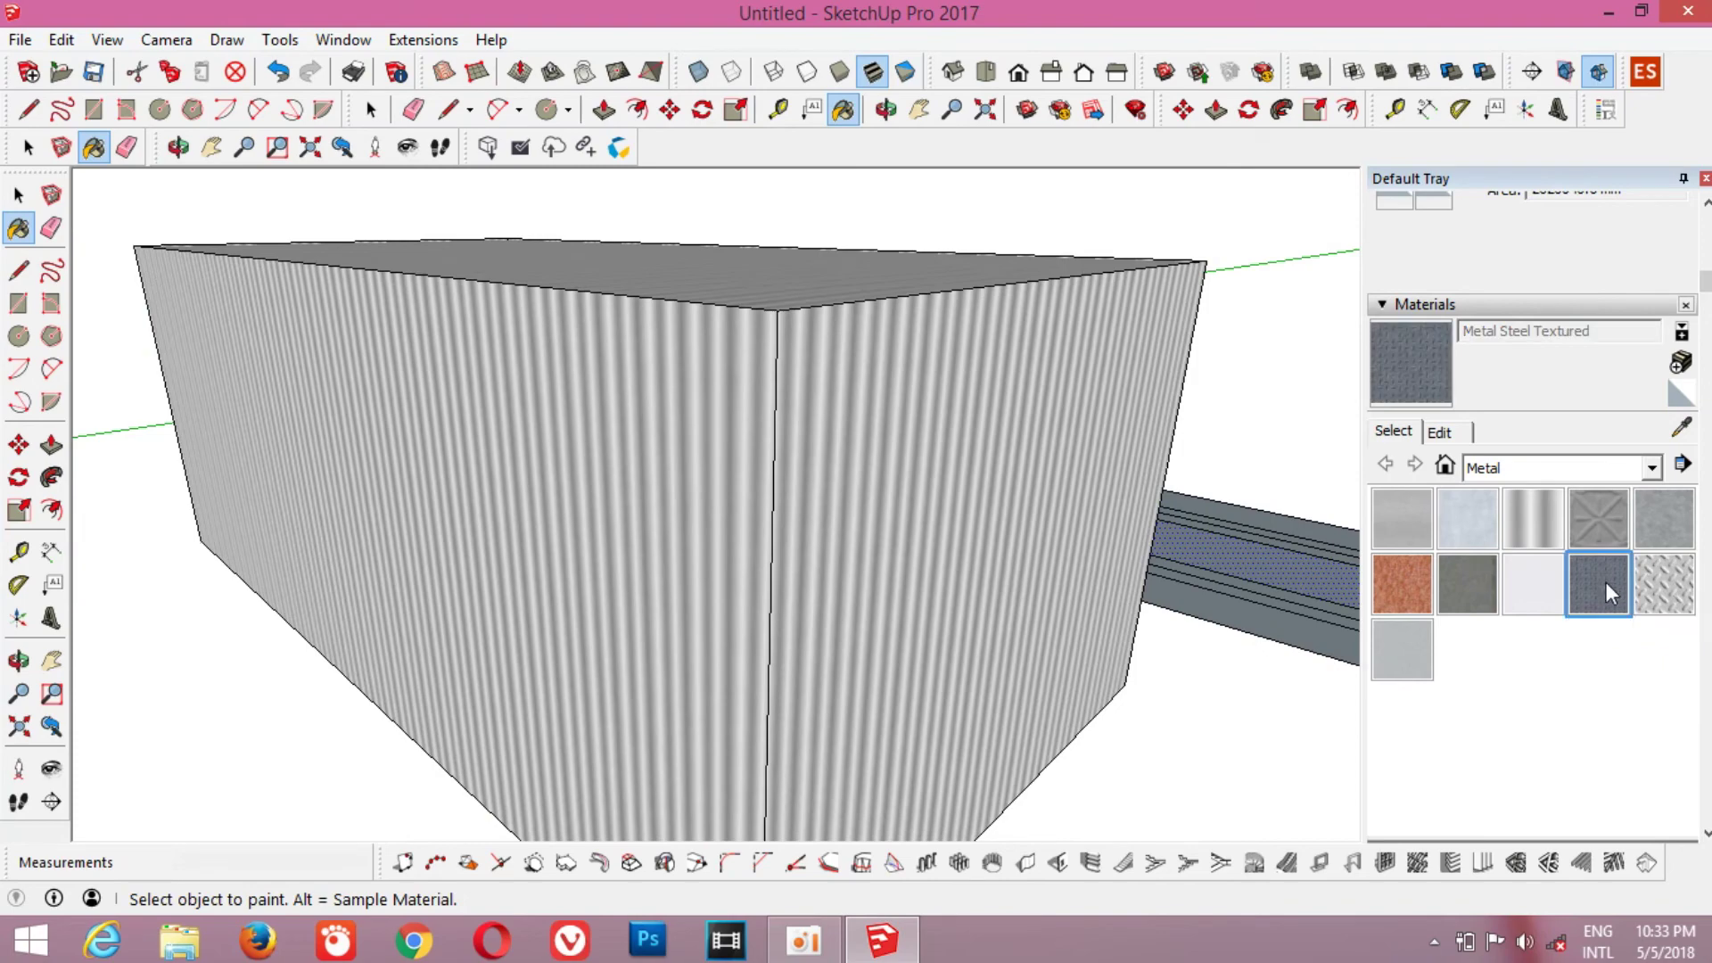
click(1022, 509)
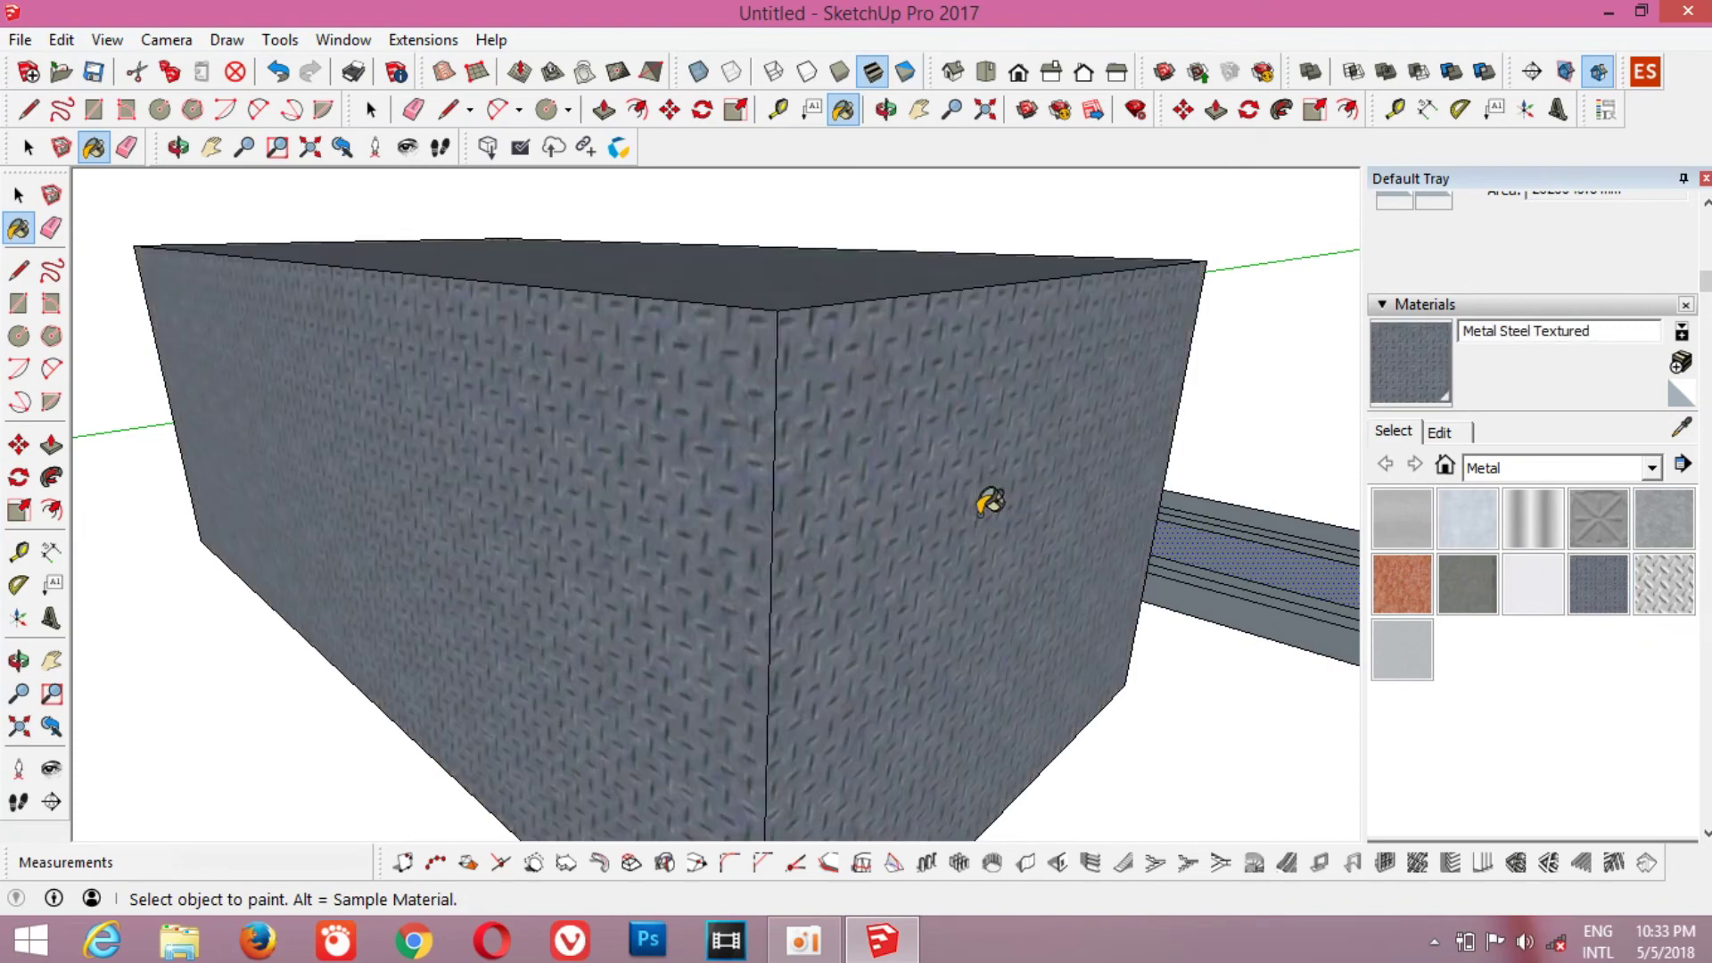
- Repaint the box in Metal Steel Textured White and open that material's edit settings
click(1690, 588)
click(920, 451)
scroll(822, 482, up, 3)
scroll(823, 481, down, 3)
scroll(826, 482, up, 3)
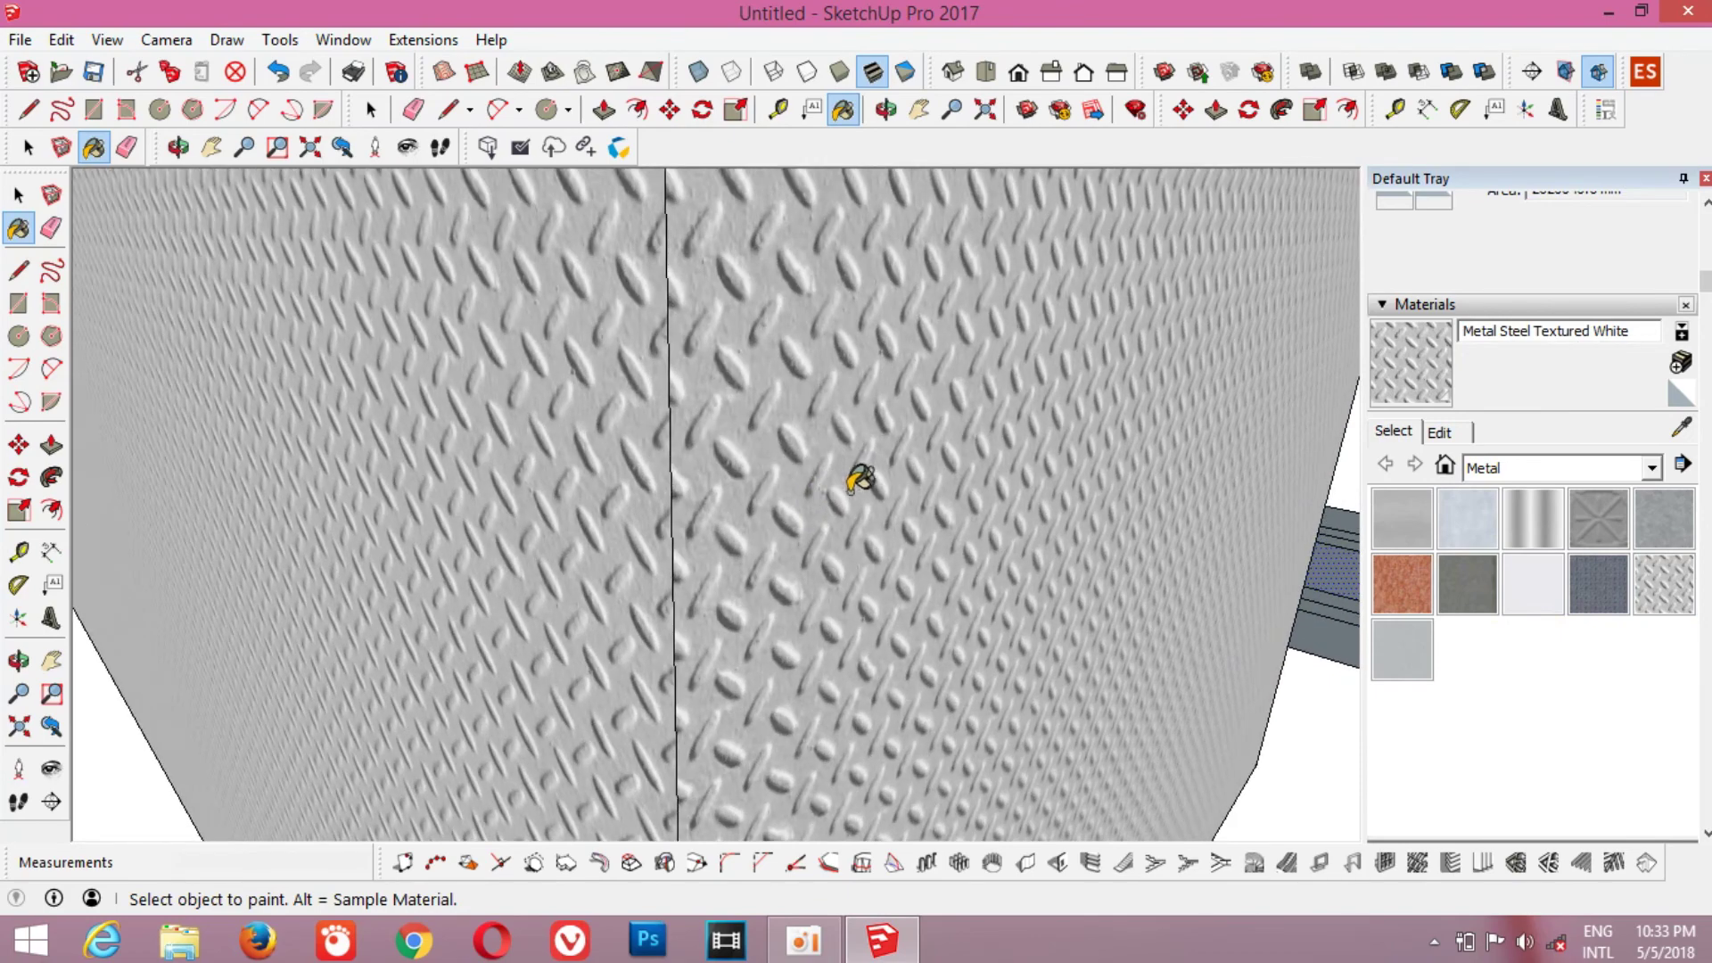
click(1439, 433)
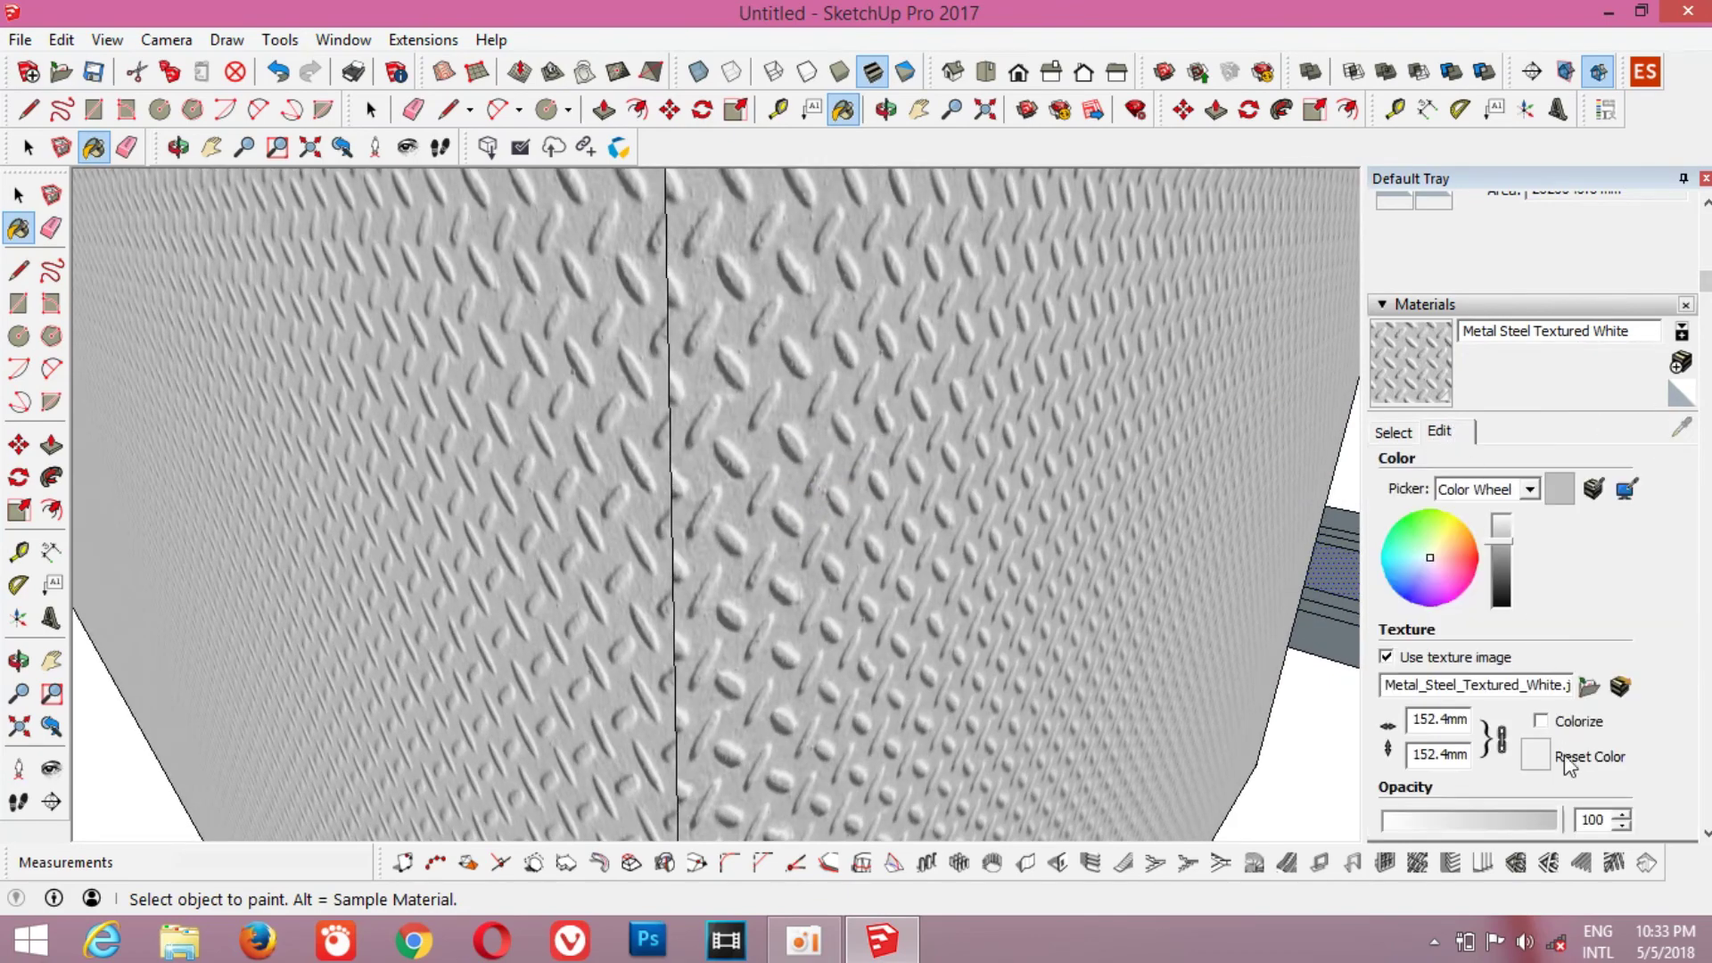
- Set the white steel plate texture width to 200.4mm
click(1438, 719)
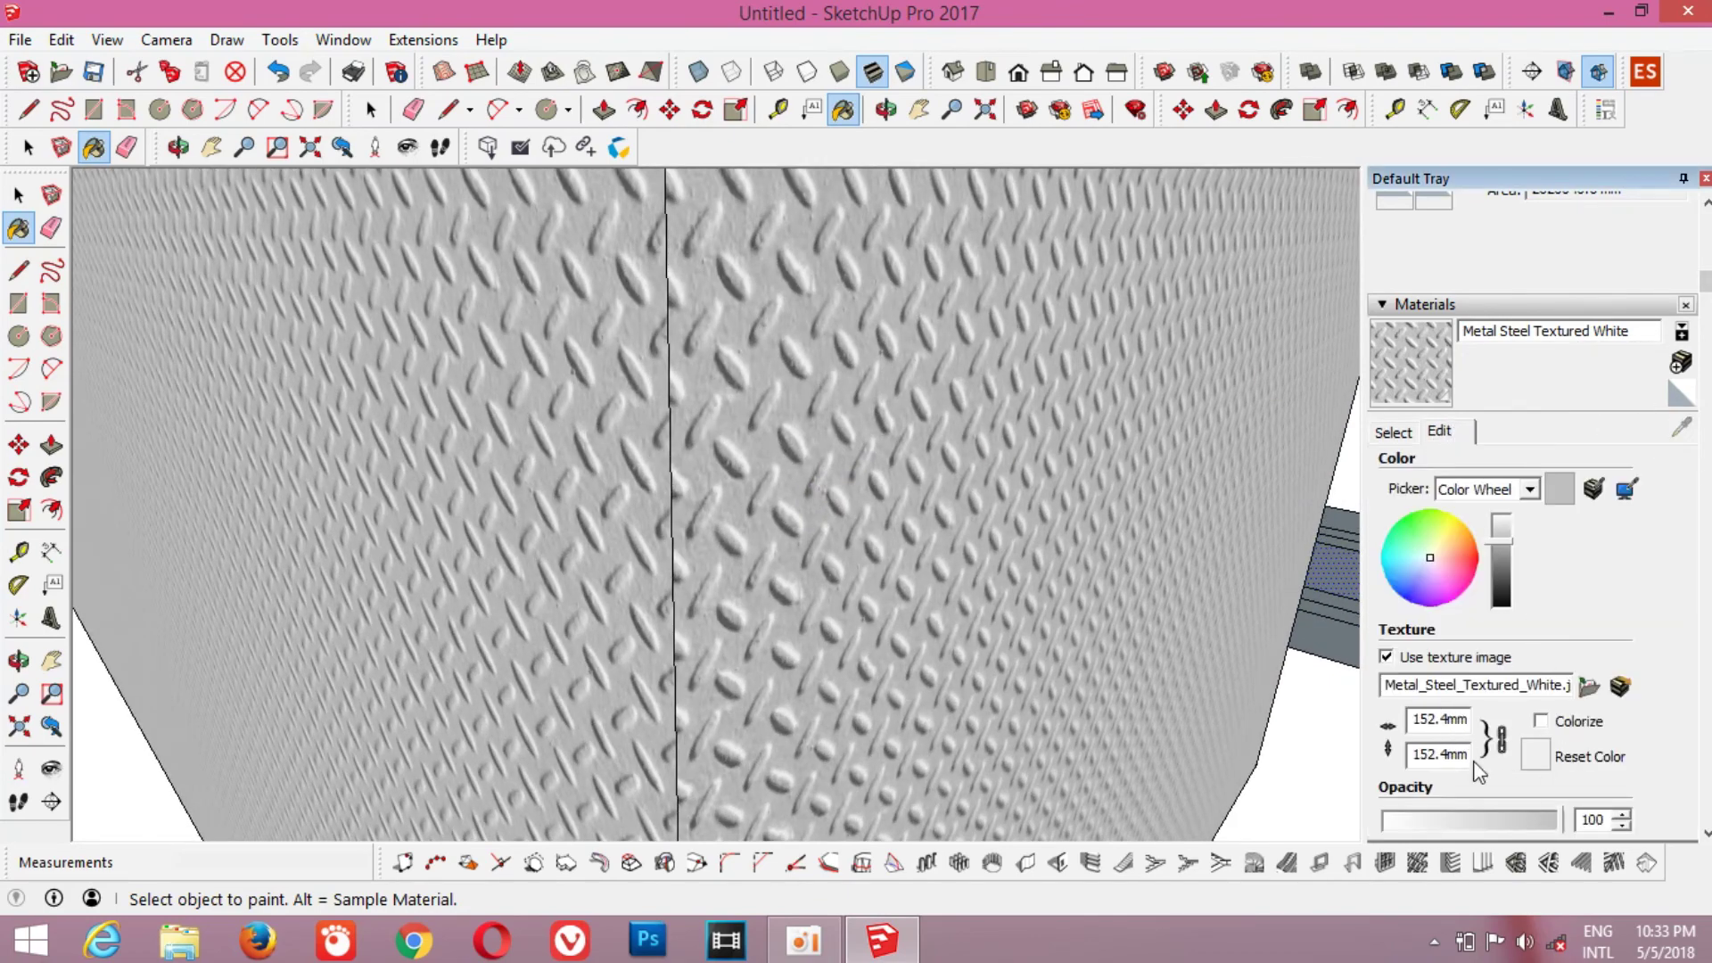
key(BackSpace)
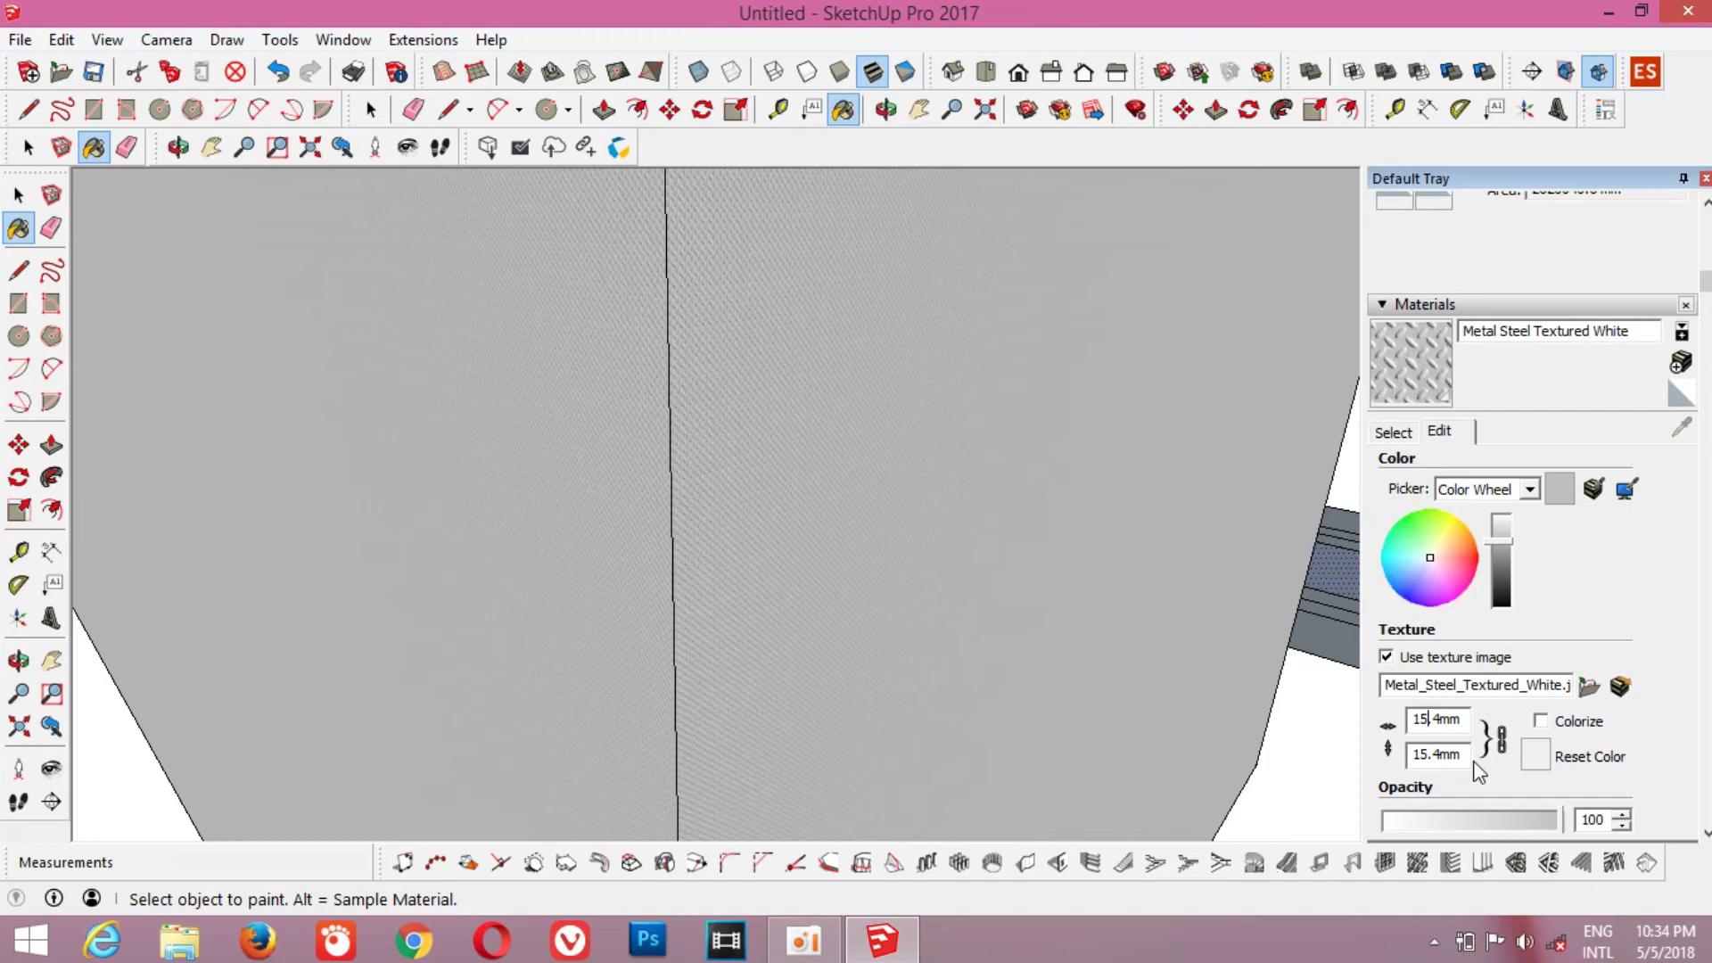
key(BackSpace)
key(BackSpace)
text(200)
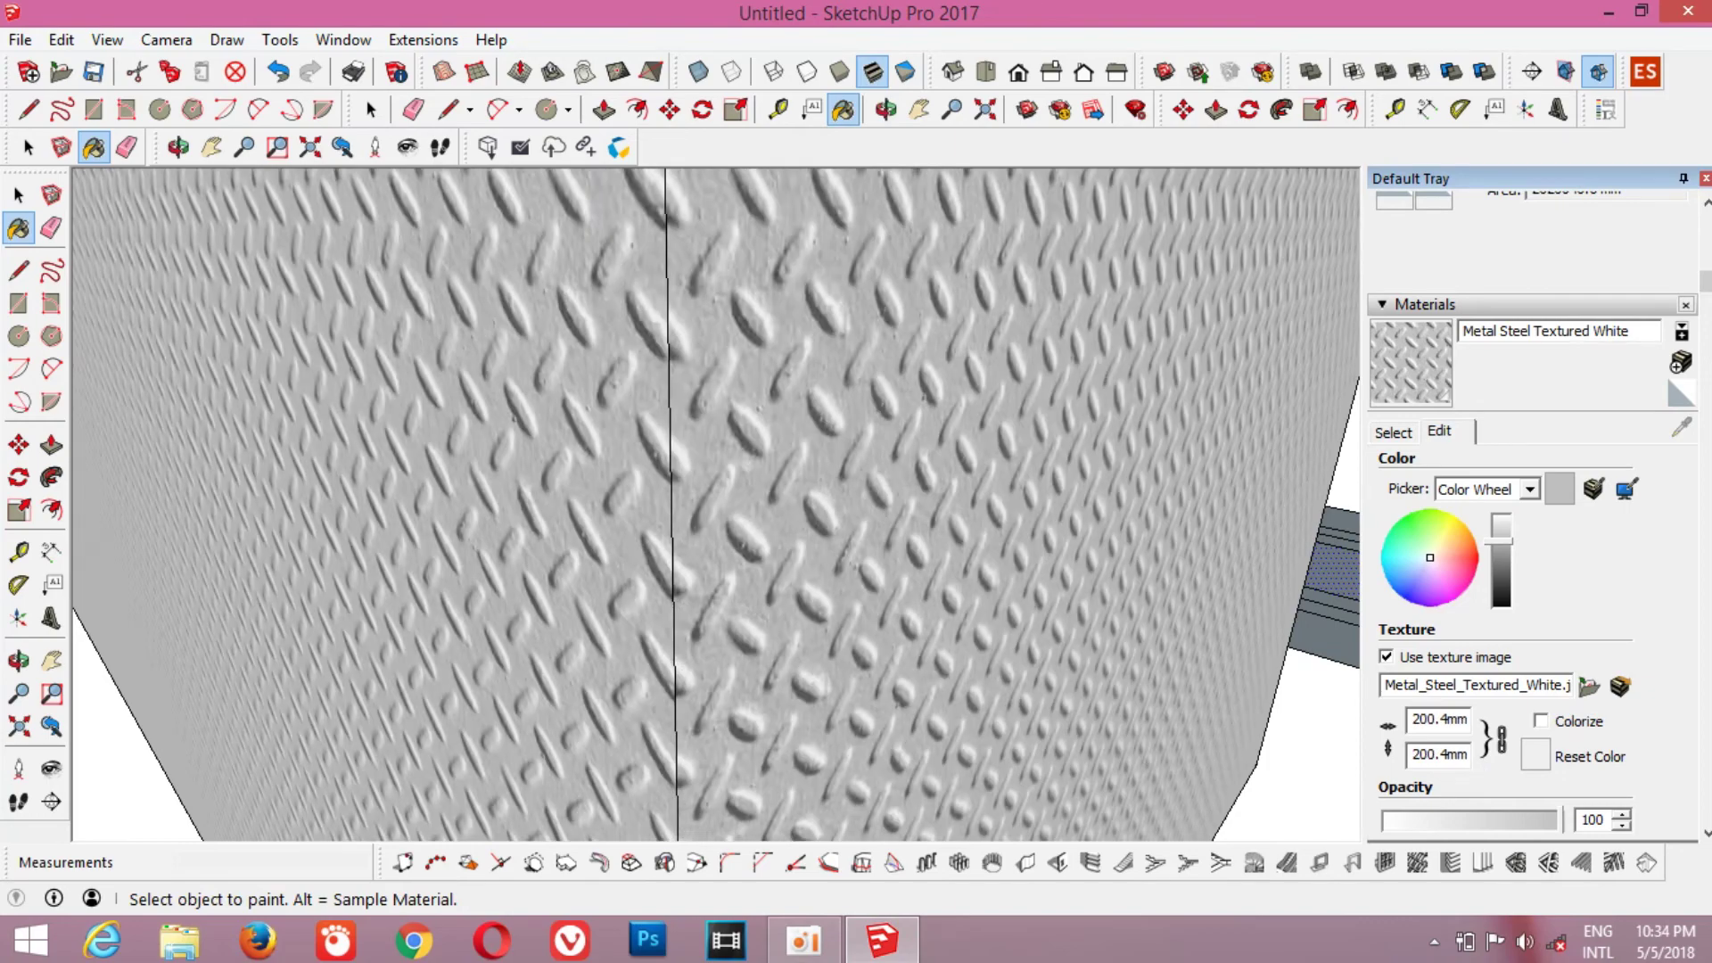
- Return to the Select tool and zoom out to see the whole textured box
click(33, 147)
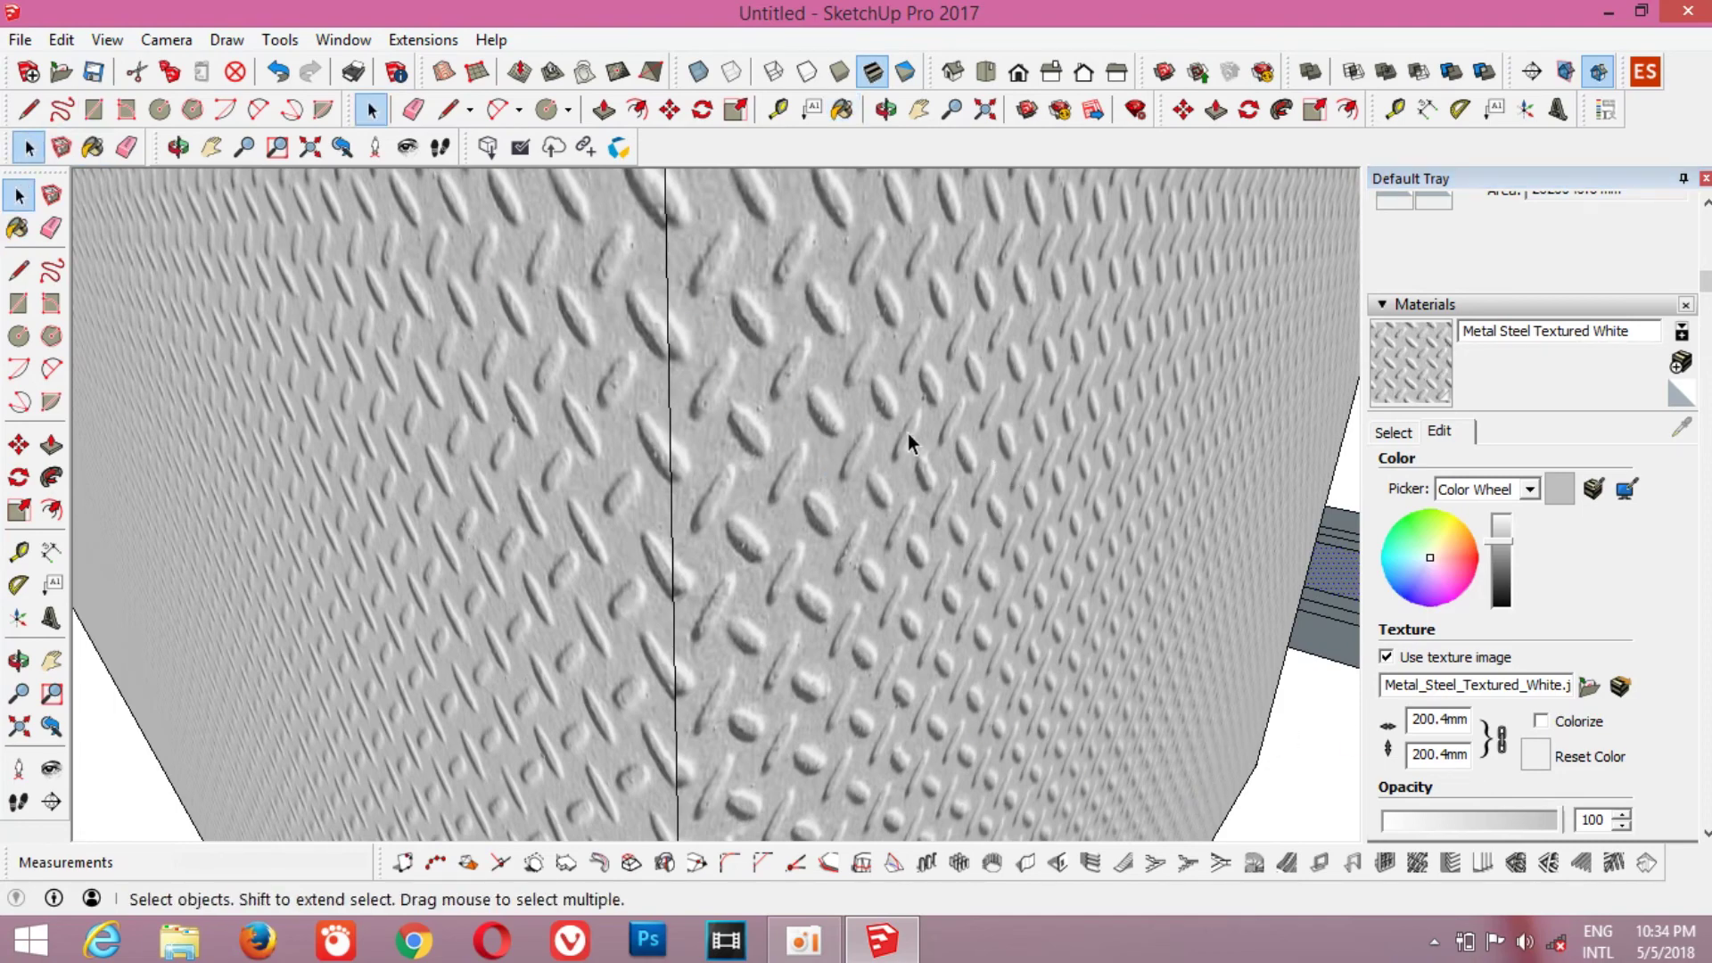
scroll(926, 455, down, 3)
scroll(928, 455, down, 3)
scroll(928, 455, down, 2)
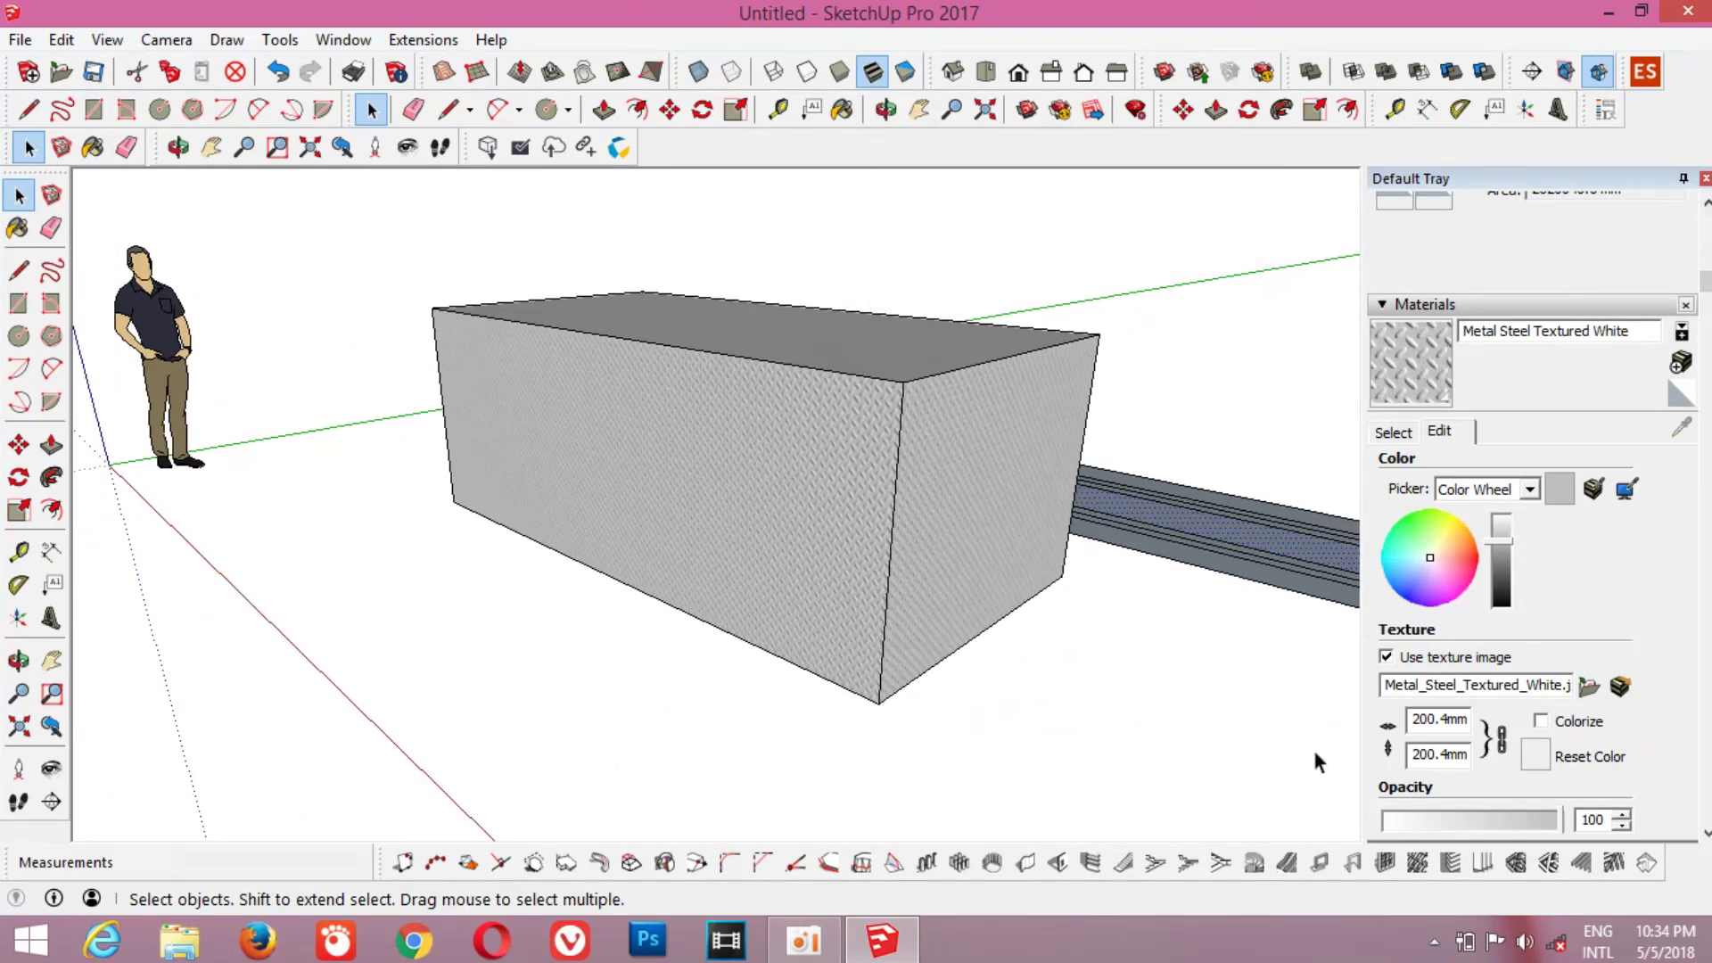
- Switch the Materials panel from the colour picker modes back to material swatches
click(1531, 491)
click(1419, 437)
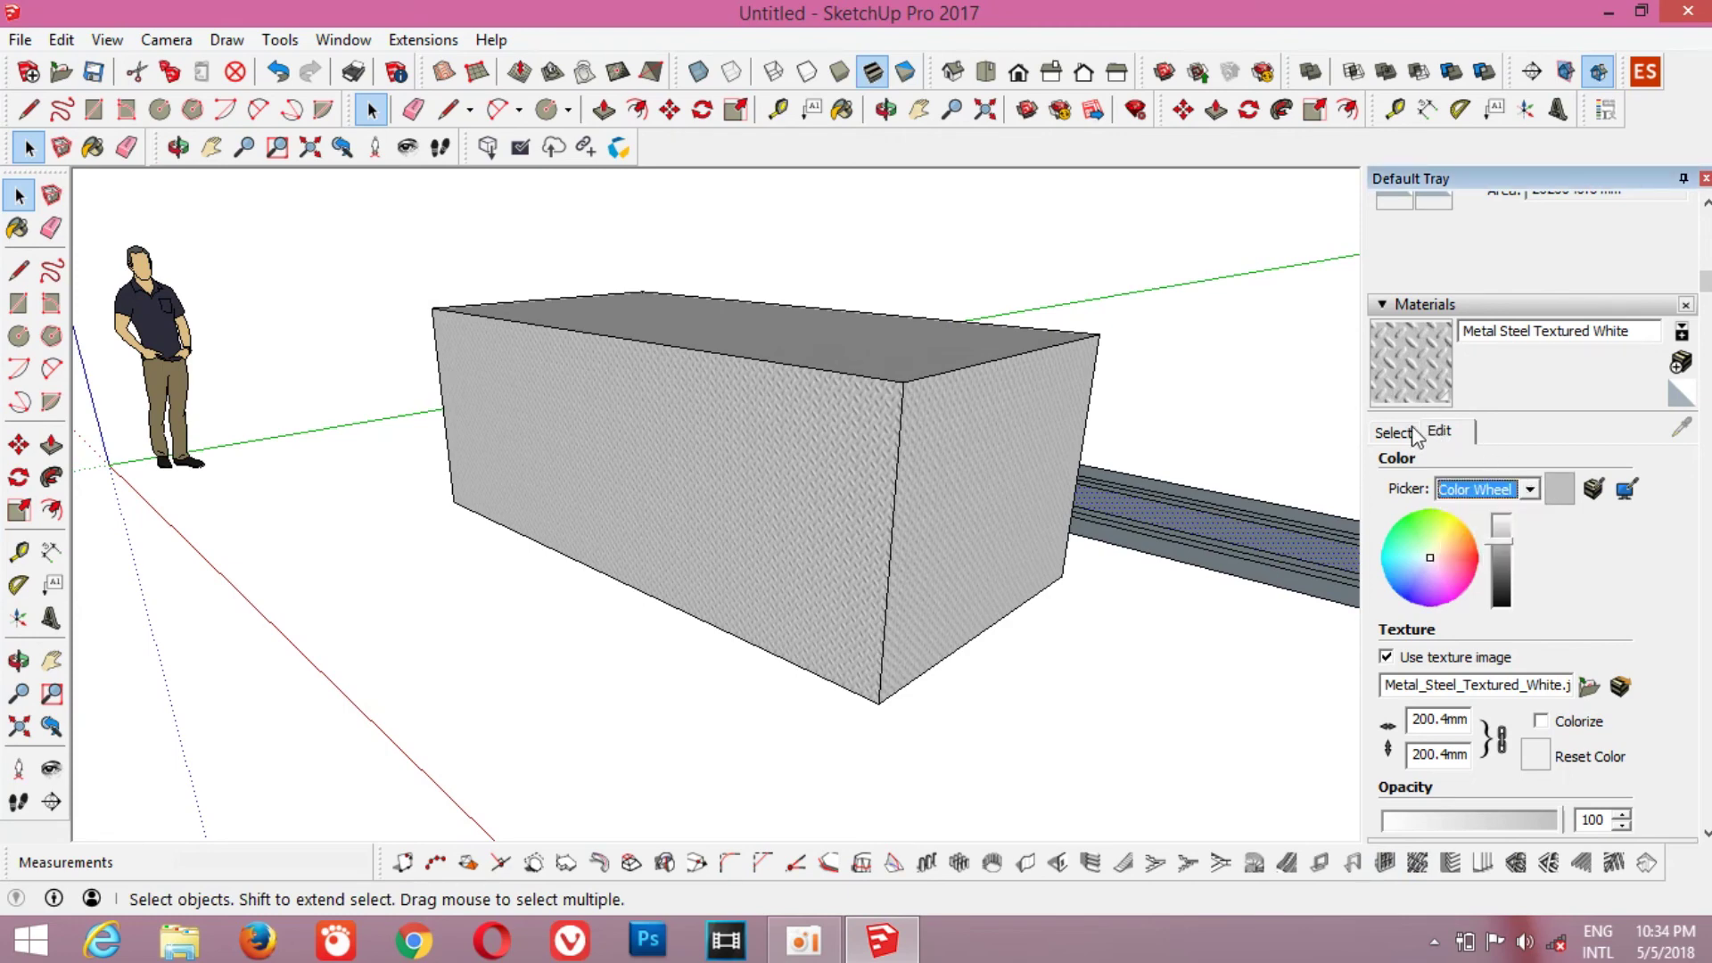
click(1397, 435)
- Browse the material categories, keep Metal, and close the Materials tray
click(1651, 467)
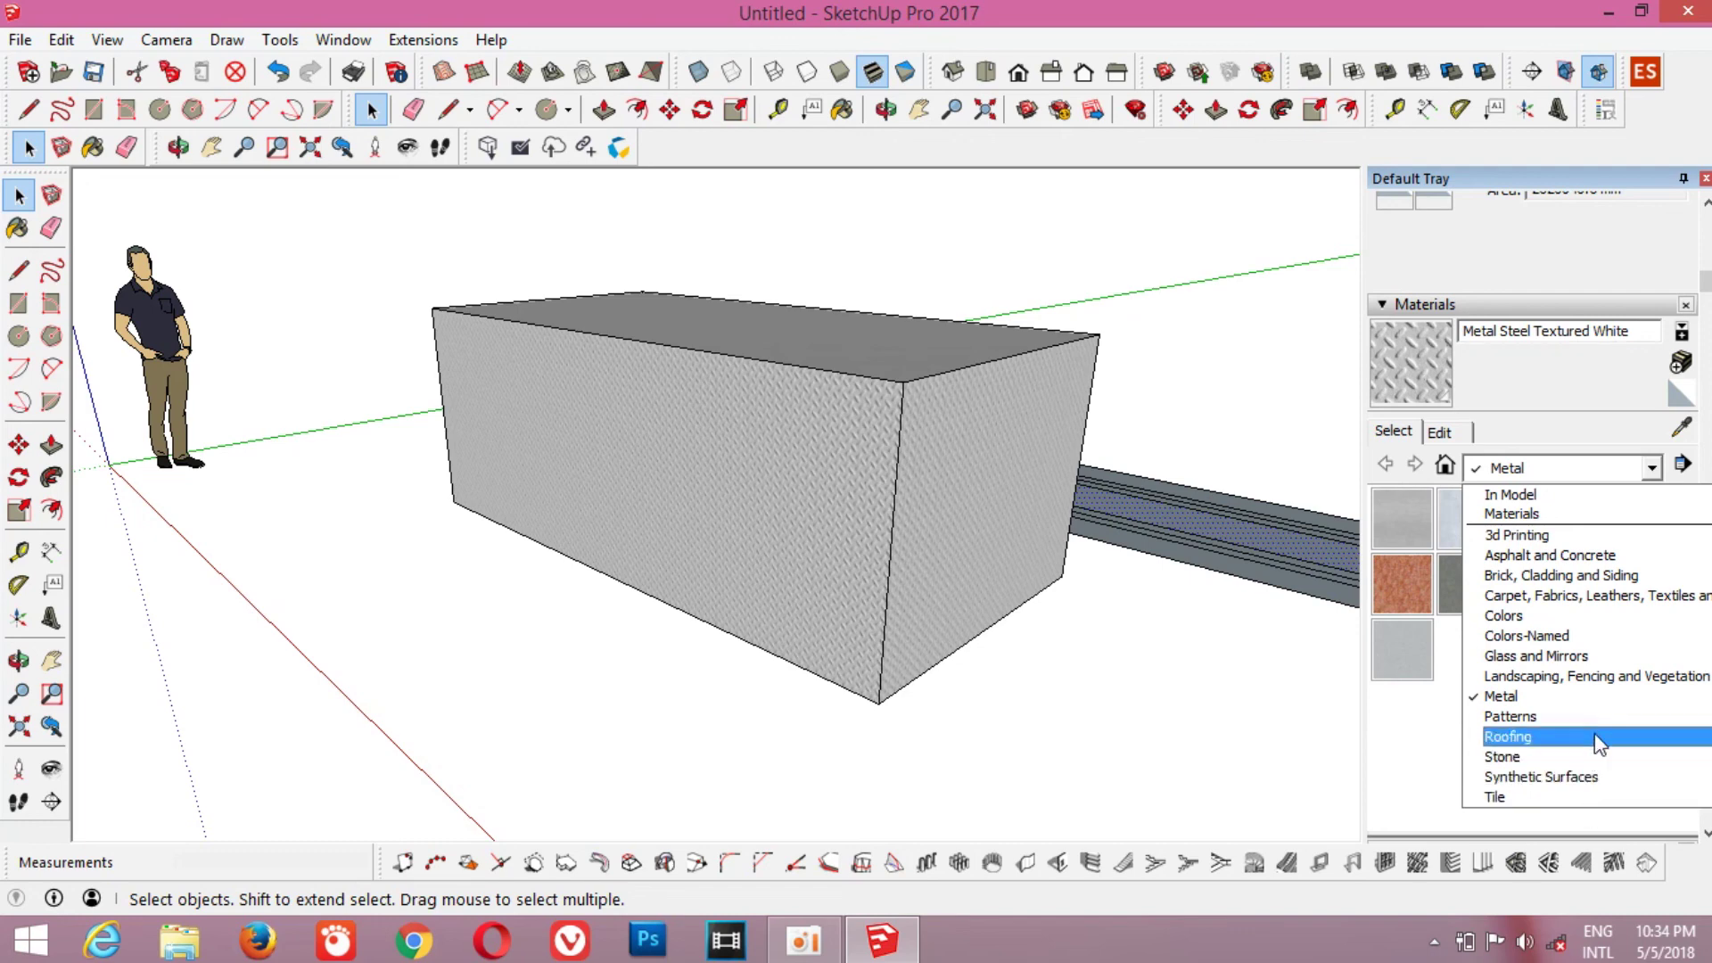
scroll(1600, 736, down, 3)
scroll(1602, 729, up, 2)
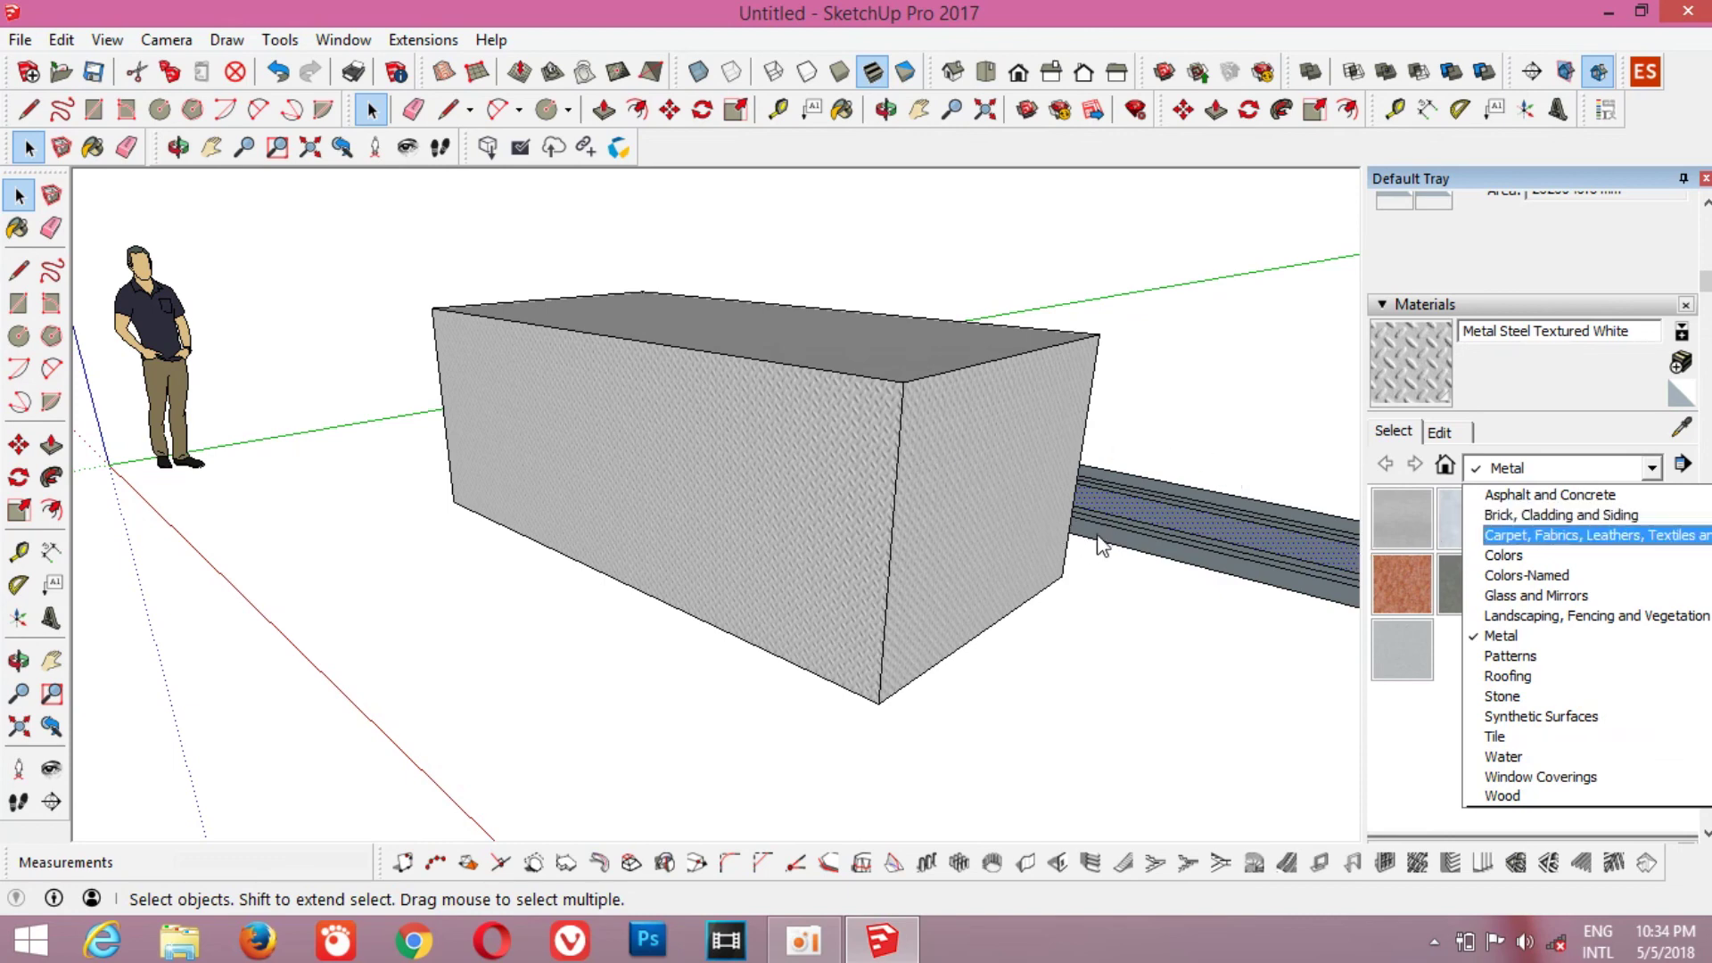
click(1135, 333)
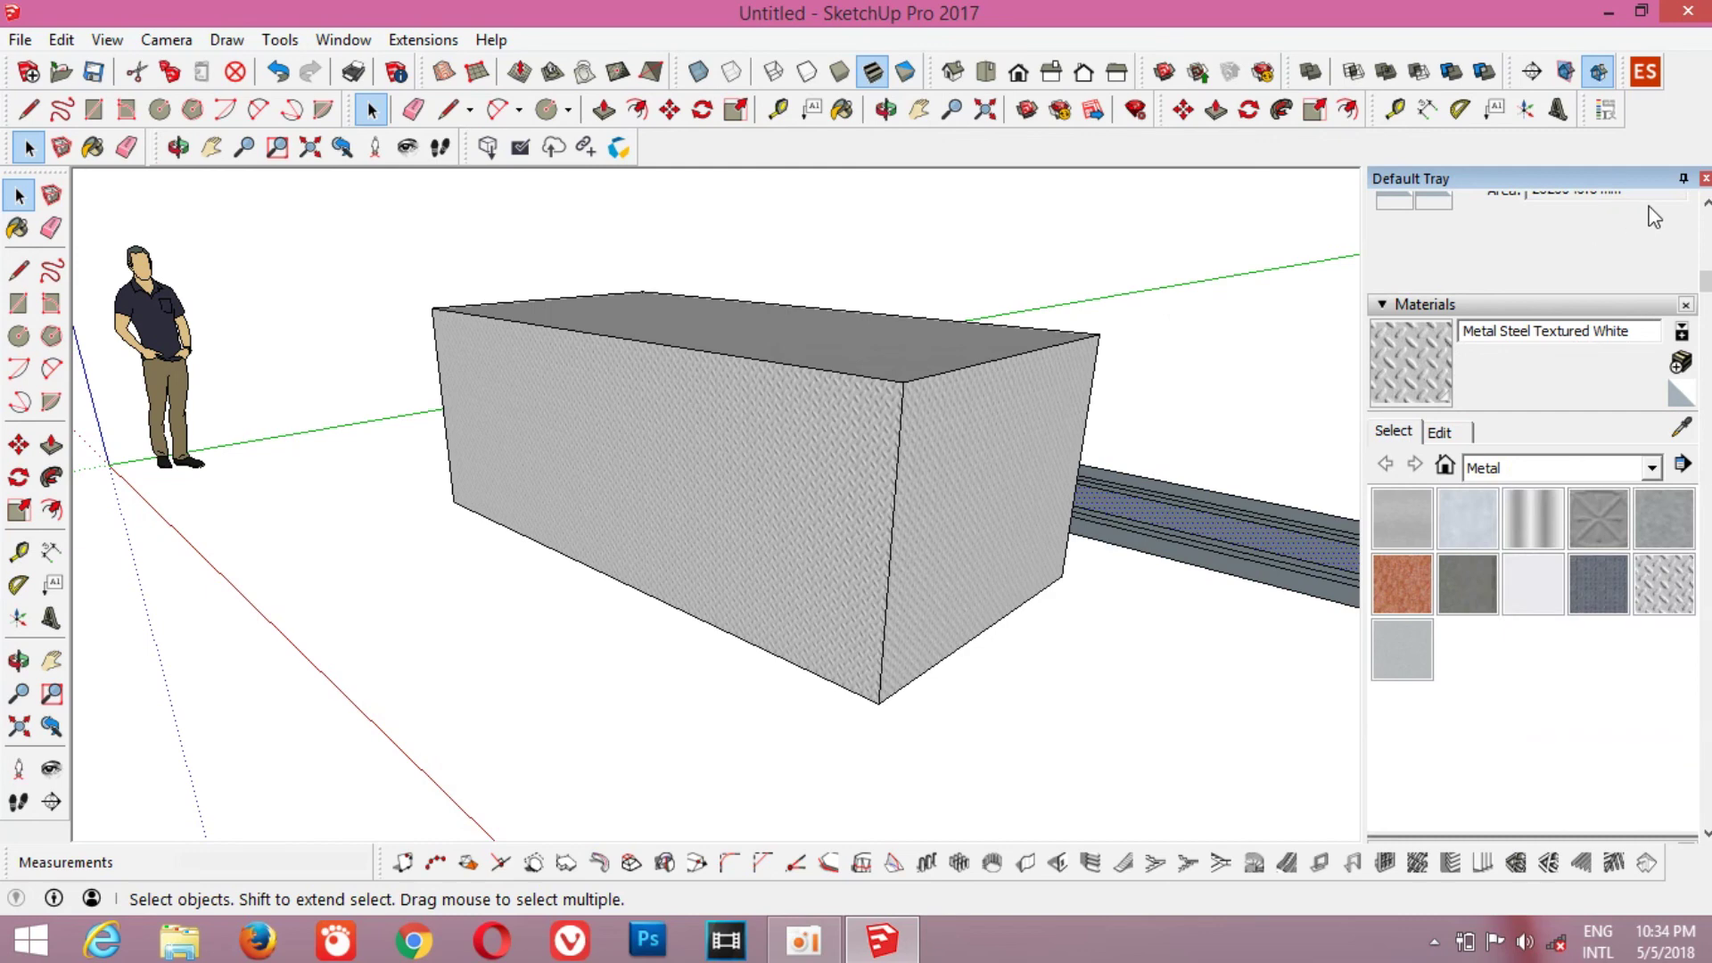
click(1705, 179)
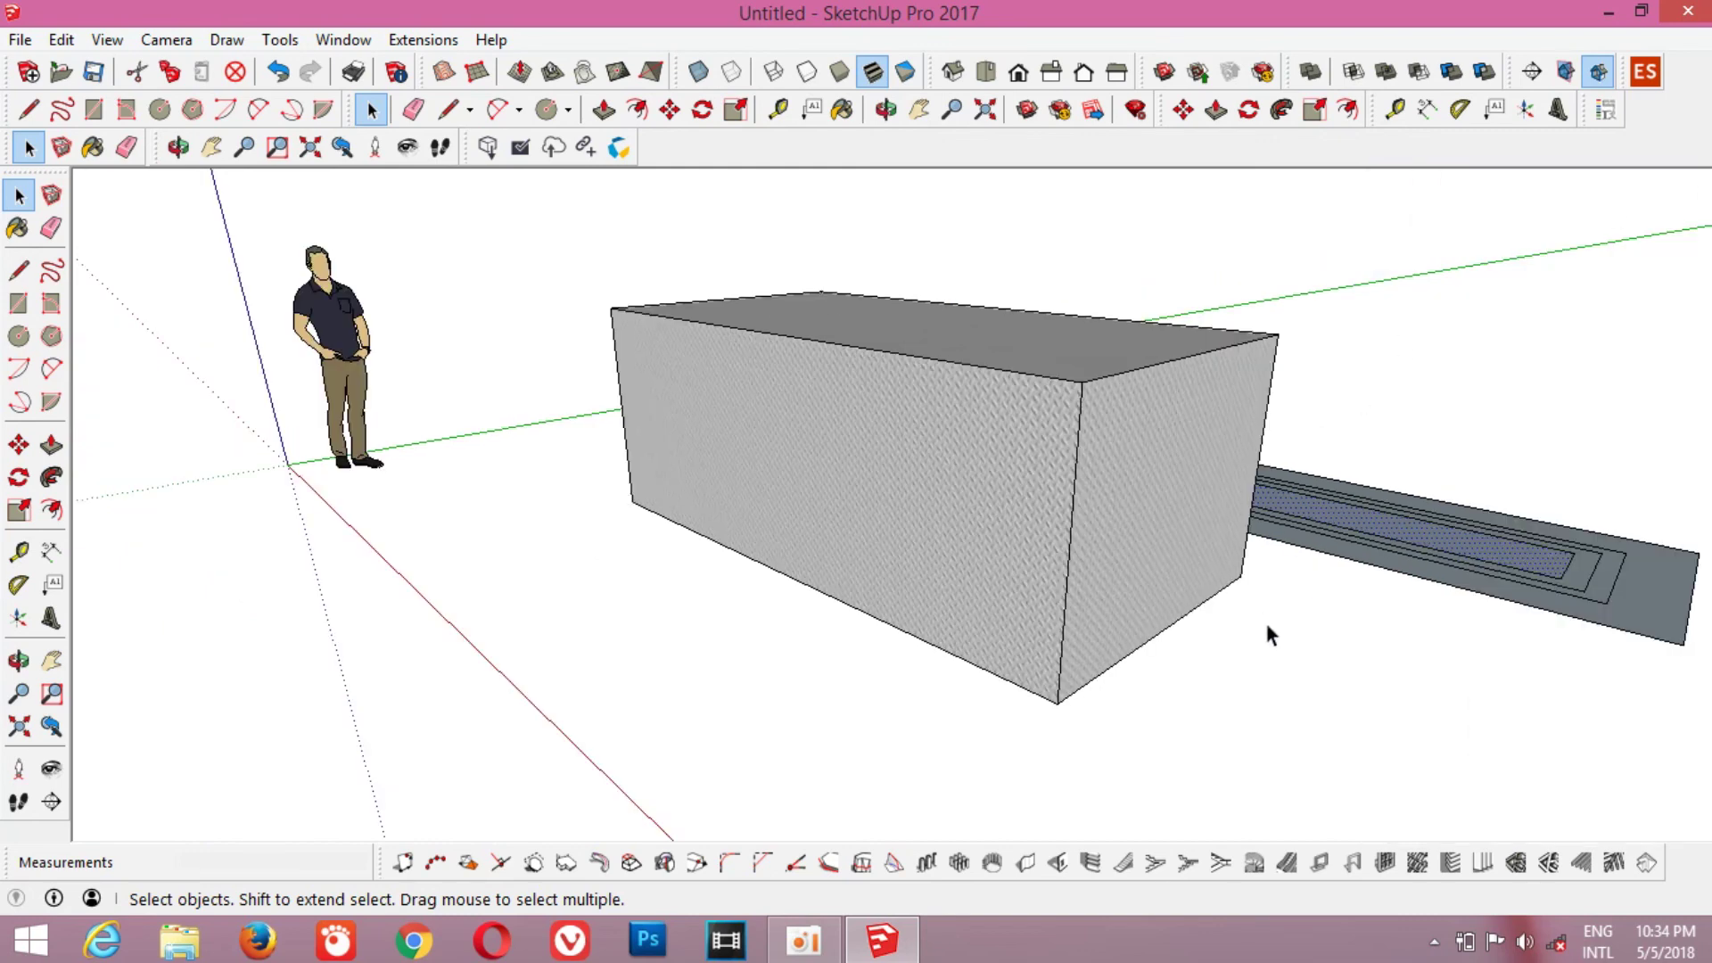